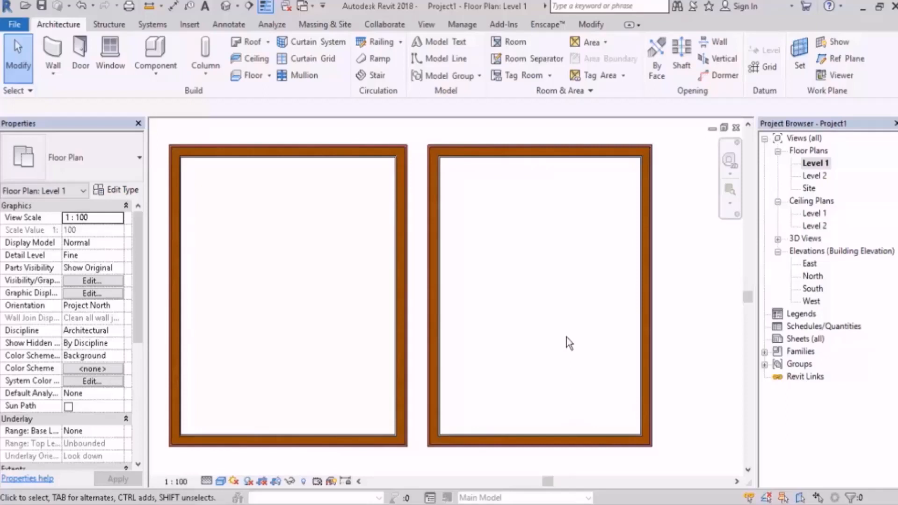
middle_click_drag(563, 262, 573, 285)
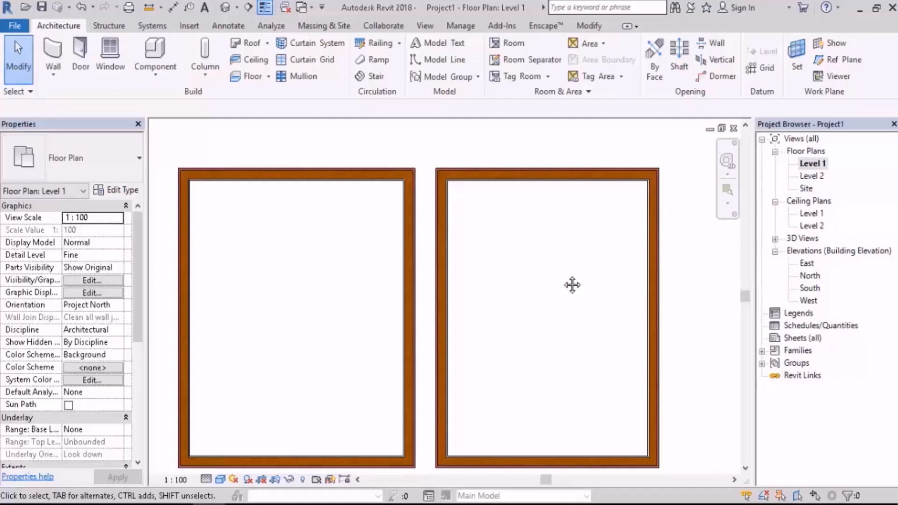
middle_click_drag(537, 176, 536, 161)
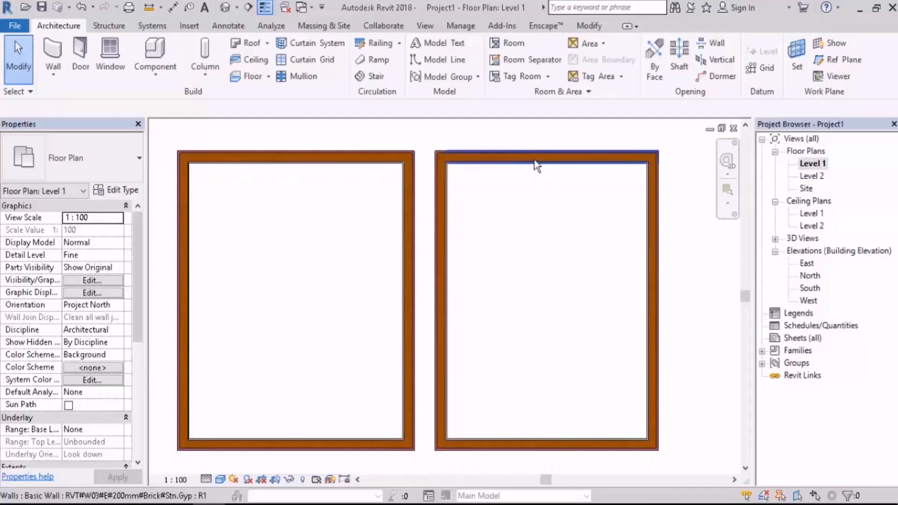
left_click(536, 159)
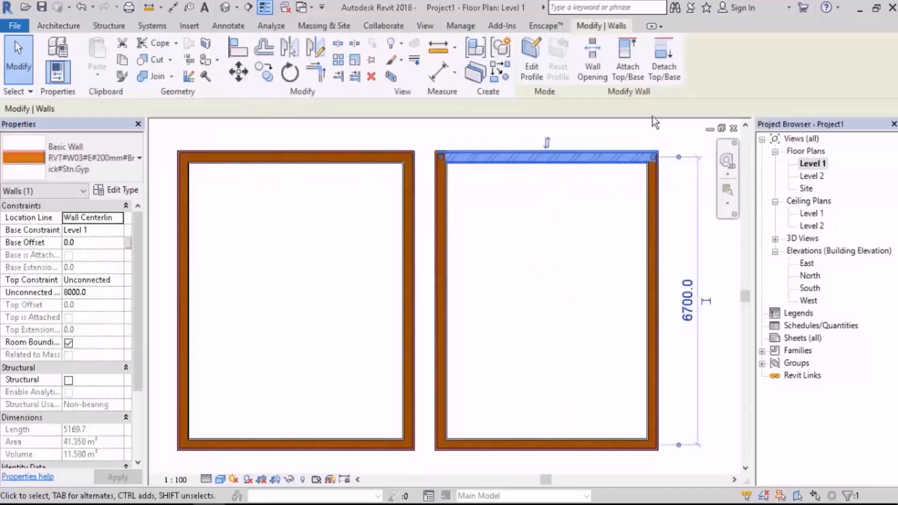
left_click(667, 79)
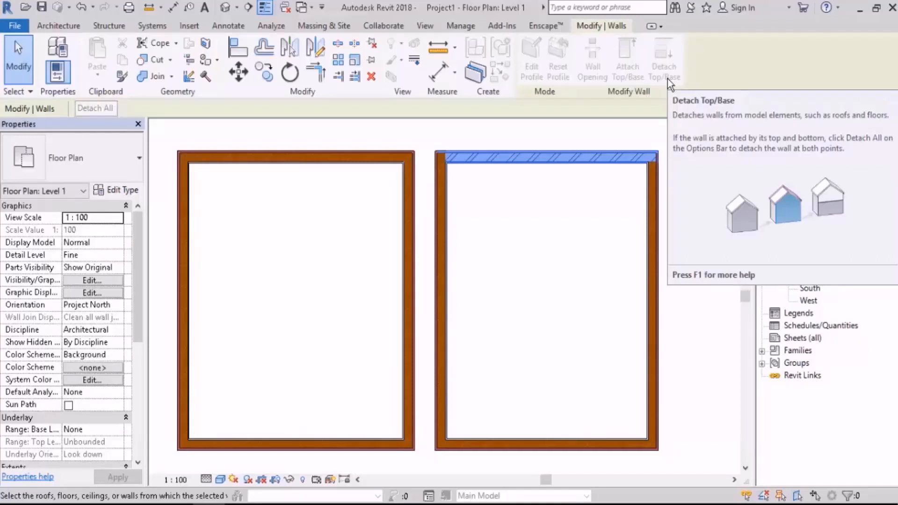
key("Escape")
key("Escape")
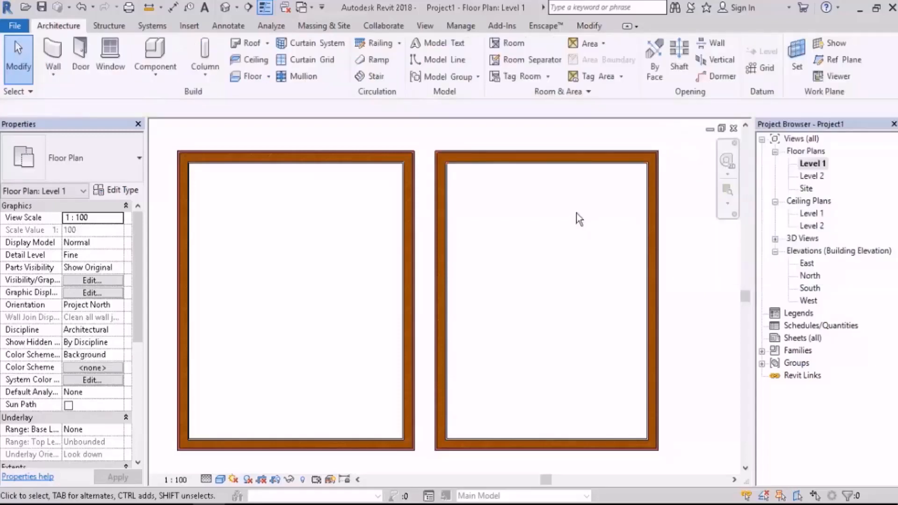
left_click(576, 163)
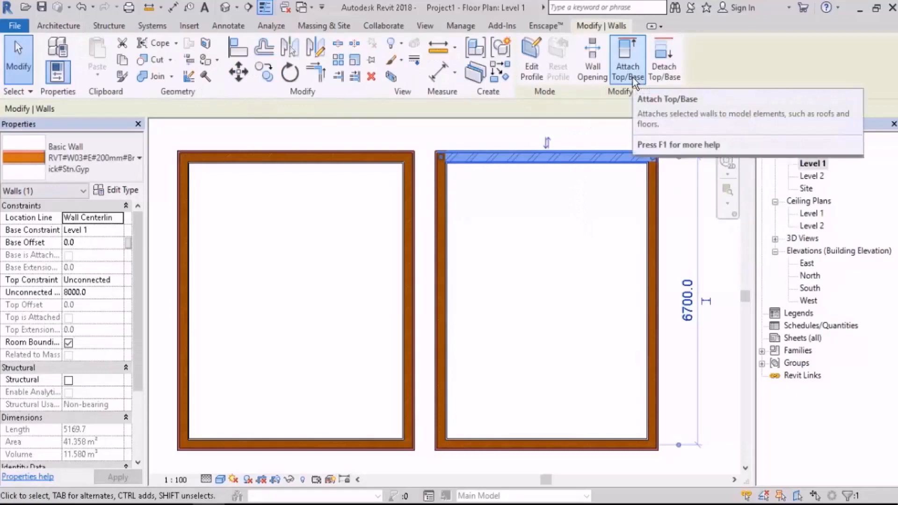
left_click(632, 77)
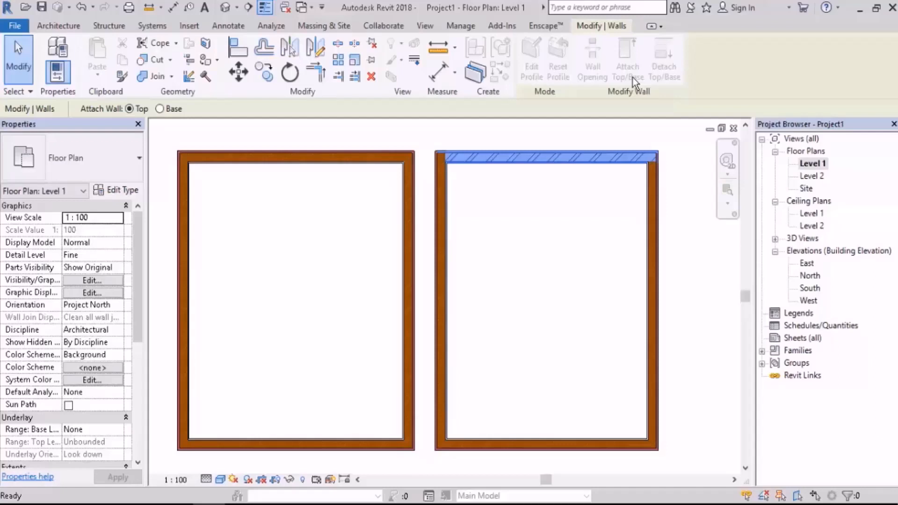
key("Escape")
key("Escape")
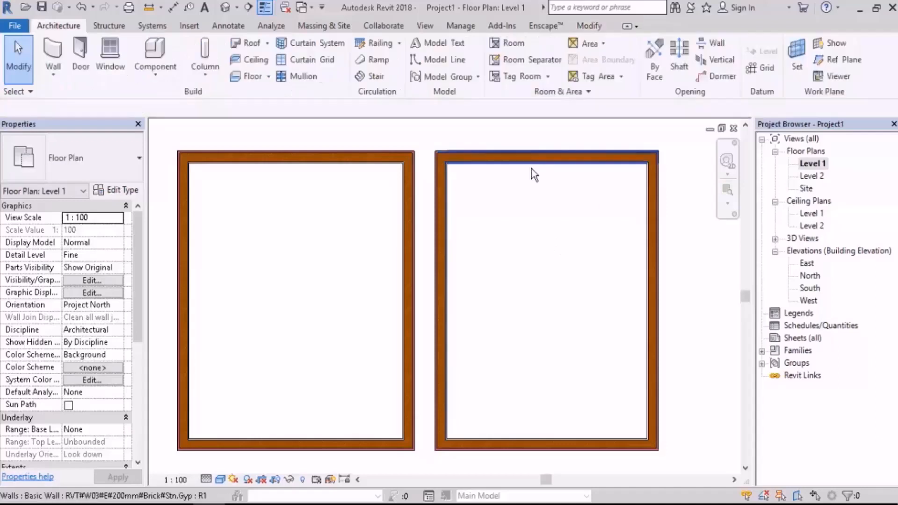
left_click(588, 26)
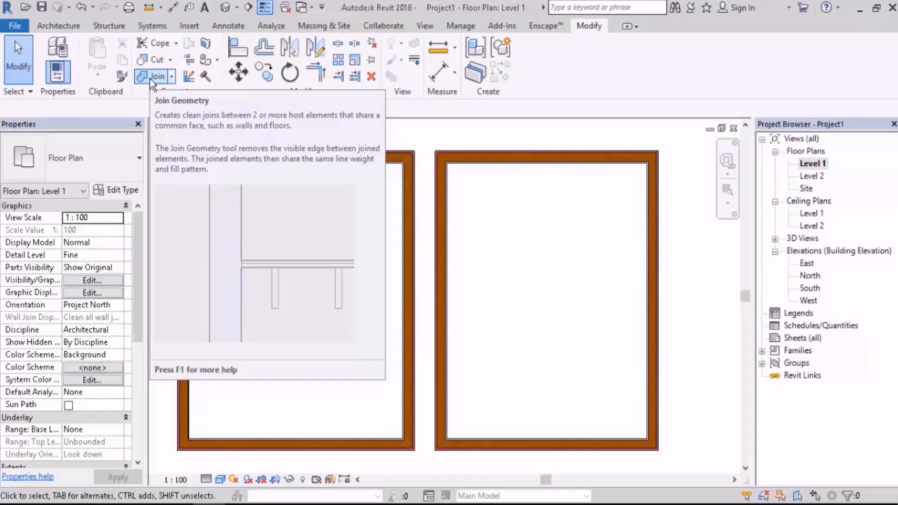
left_click(150, 78)
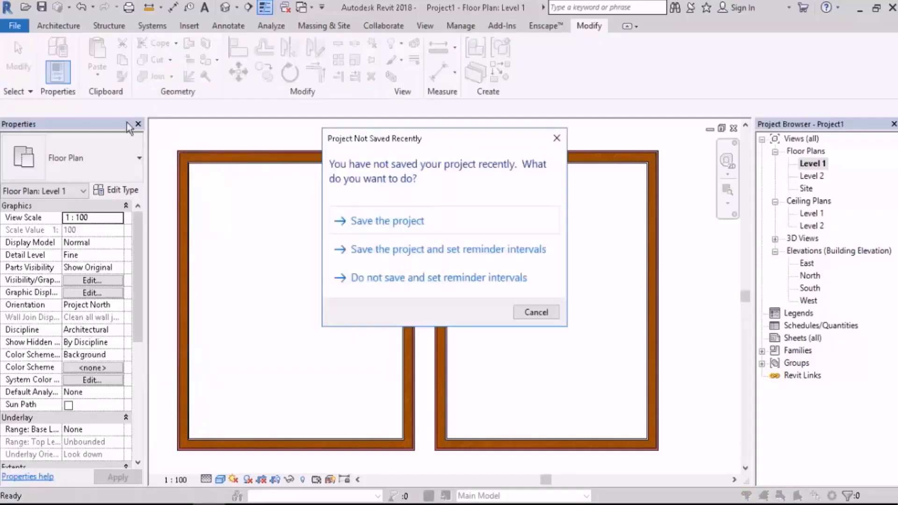
key("Escape")
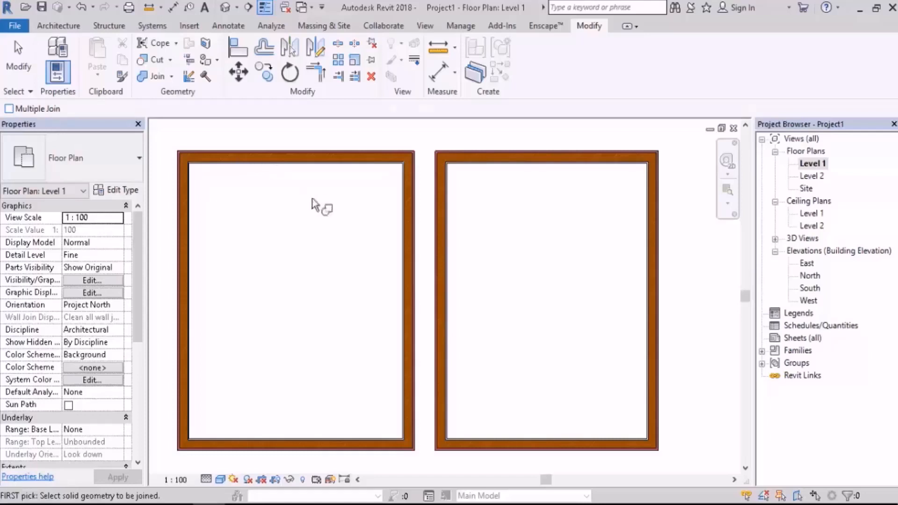
scroll(298, 251, "down", 2)
middle_click_drag(439, 275, 378, 261)
key("Escape")
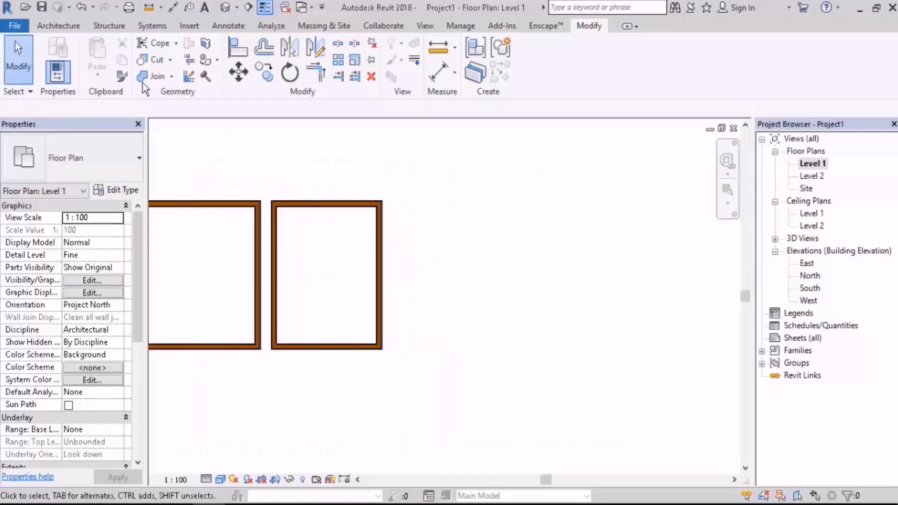
Step: Create a rectangular Generic Floor - 400mm on Level 1, about 4635 by 6700 mm, beside the second wall enclosure
left_click(53, 27)
middle_click_drag(425, 201, 393, 200)
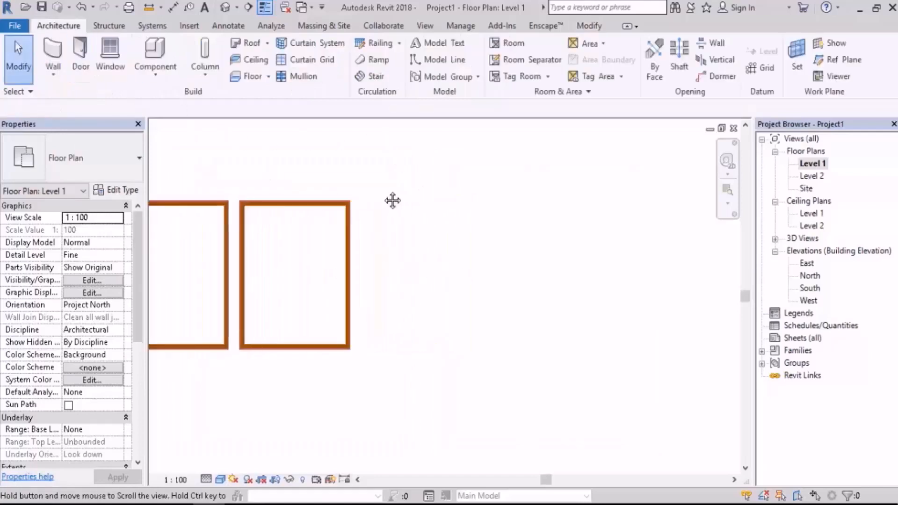
left_click(248, 76)
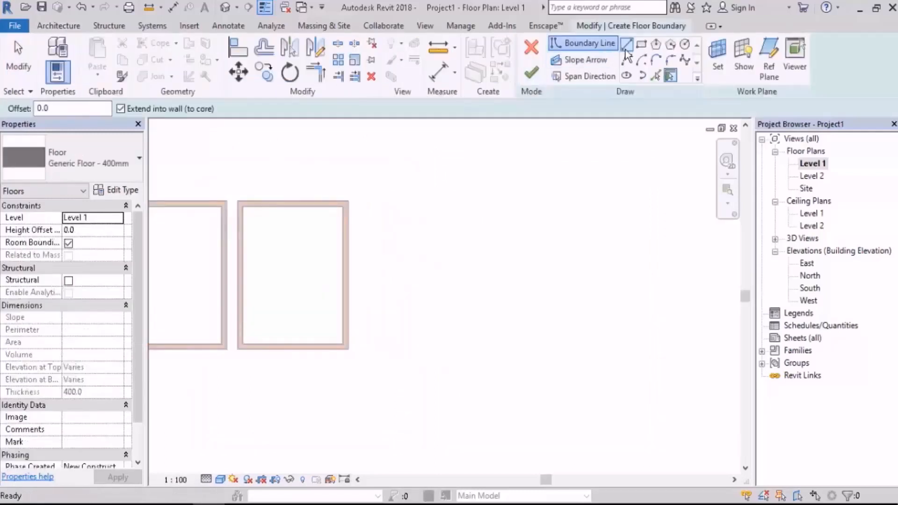
left_click(641, 45)
left_click(475, 207)
left_click(380, 349)
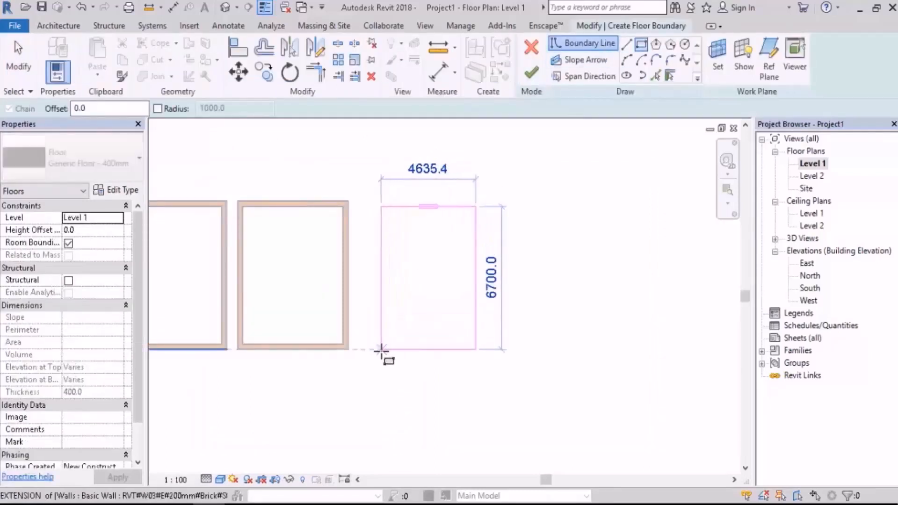
left_click(531, 72)
left_click(552, 213)
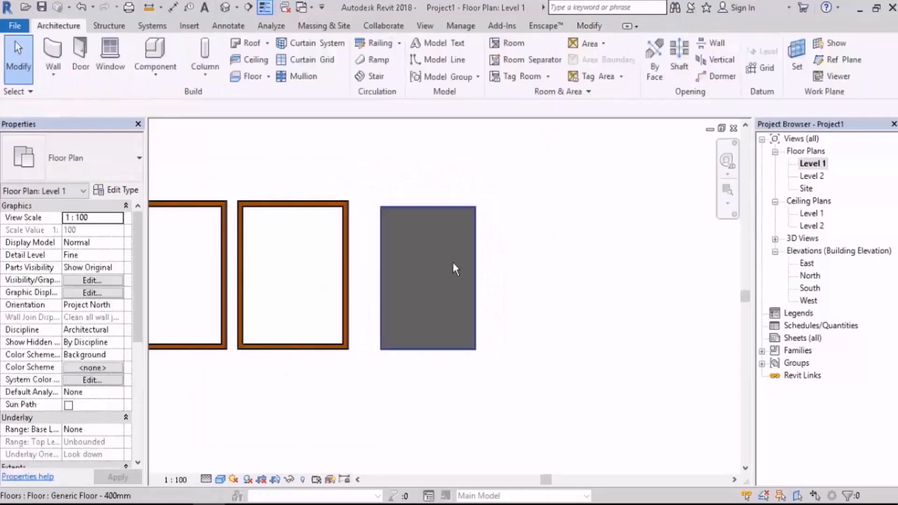
left_click(452, 263)
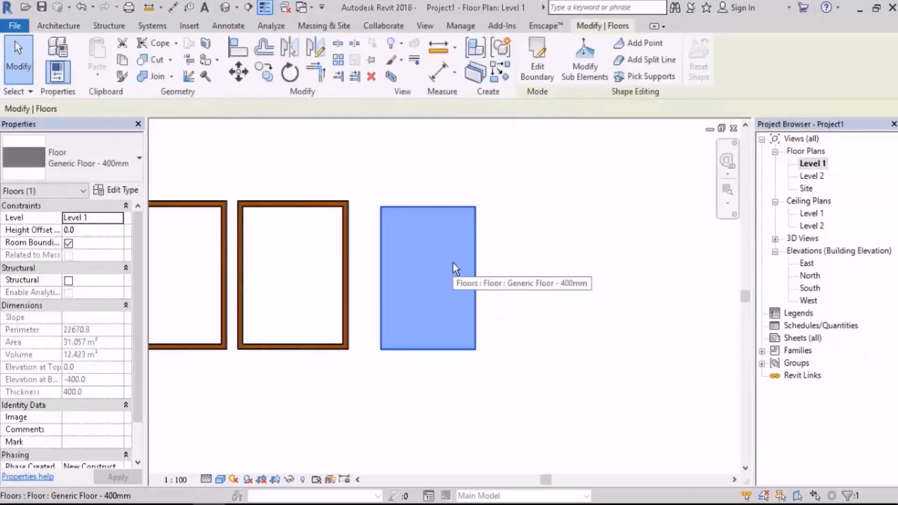
left_click(534, 75)
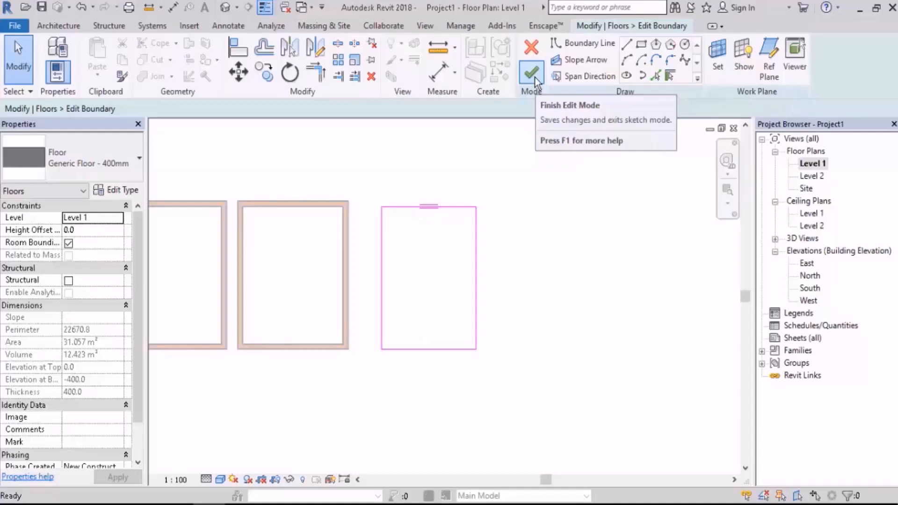
left_click(535, 77)
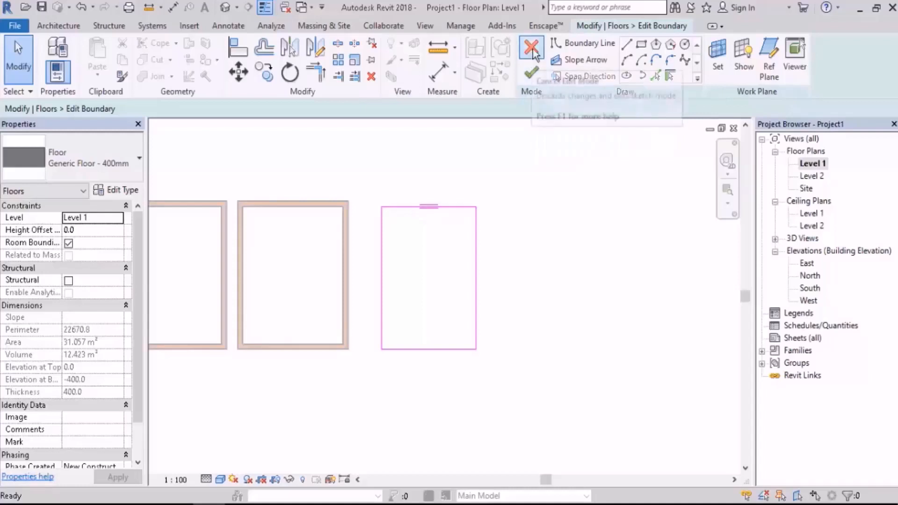
left_click(598, 278)
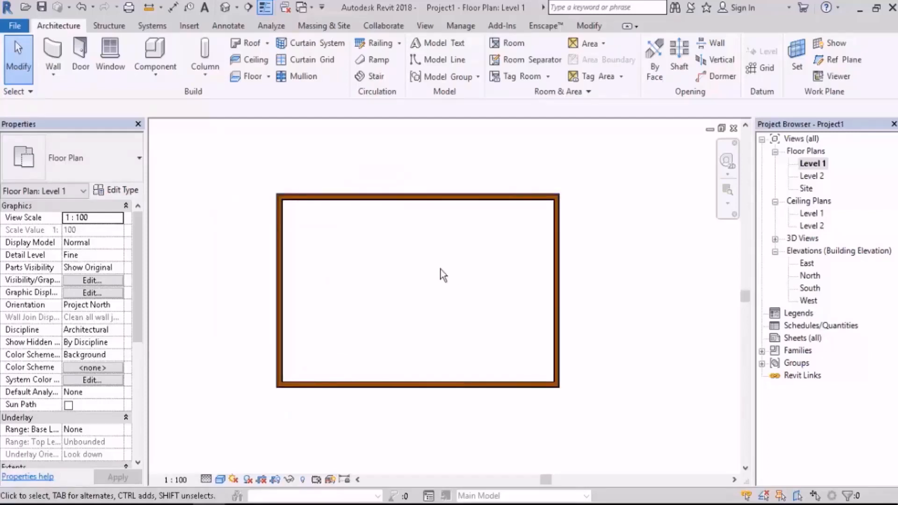
Step: In the South elevation, maximize the 3D extents of Level 1 and Level 2 so their lines span the building
middle_click_drag(485, 348, 480, 335)
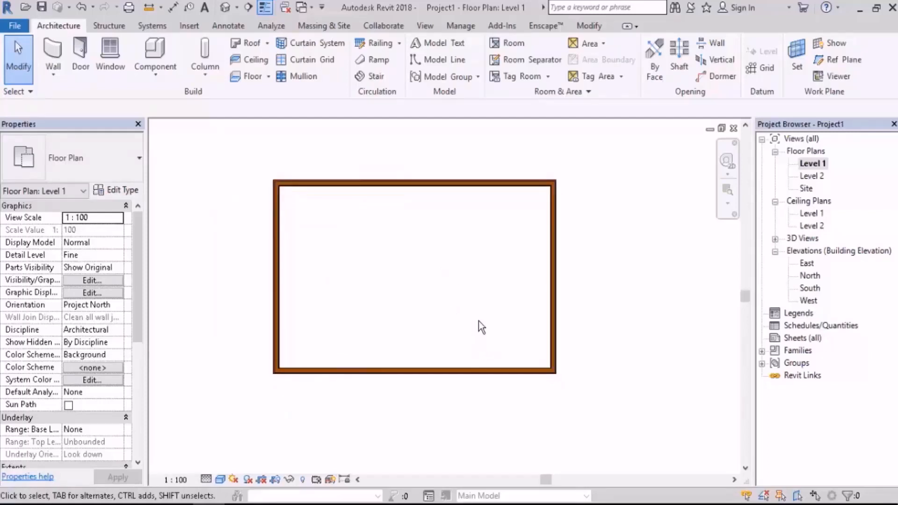
double_click(810, 288)
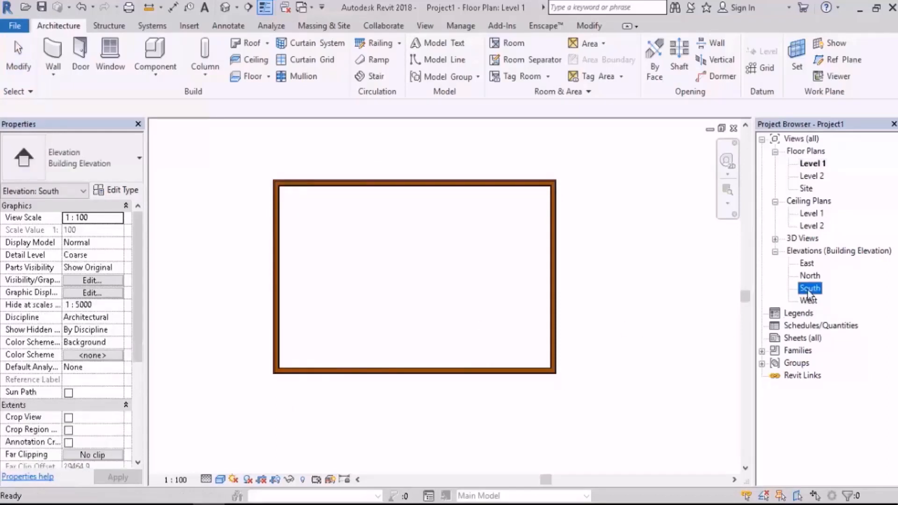
middle_click_drag(447, 341, 513, 333)
scroll(493, 332, "down", 2)
middle_click_drag(596, 333, 509, 345)
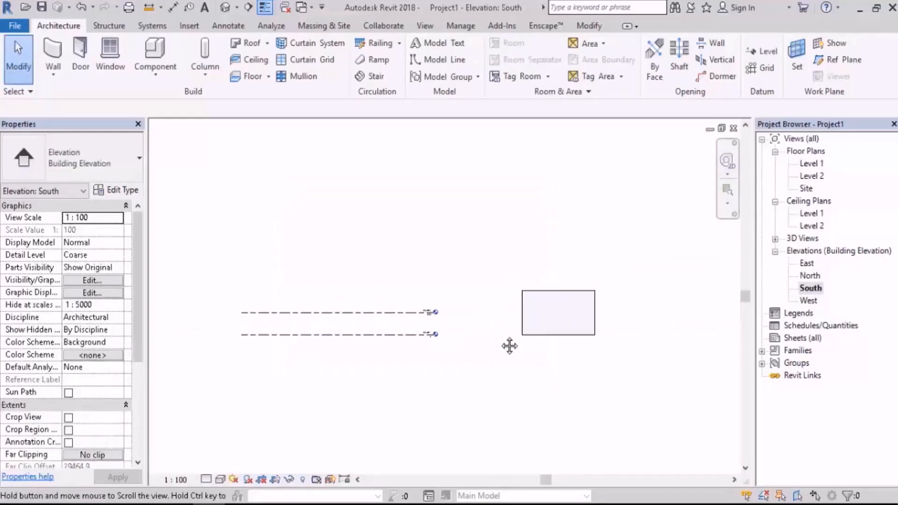
left_click_drag(477, 270, 341, 384)
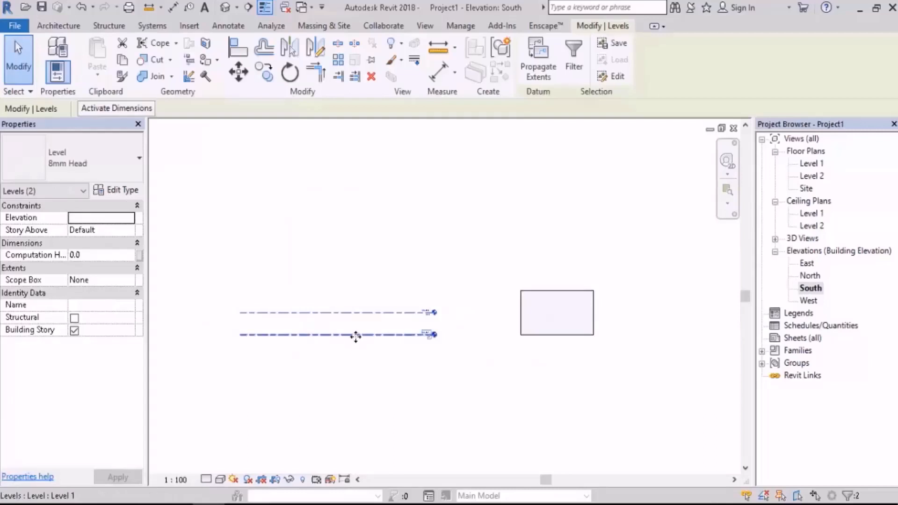
right_click(355, 335)
left_click(412, 241)
middle_click_drag(537, 330, 501, 341)
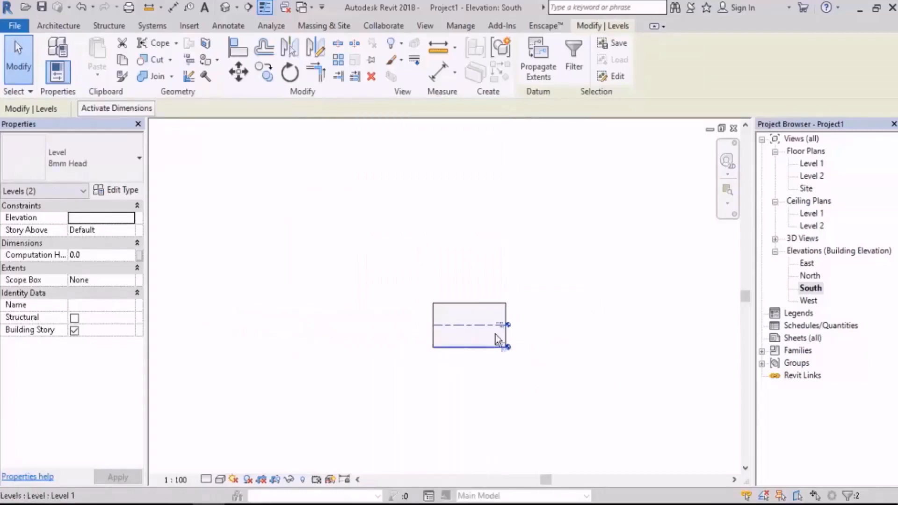
scroll(501, 340, "up", 3)
left_click(566, 323)
Step: Extend the Level 1 and Level 2 lines beyond both ends of the building in the South elevation
key("Tab")
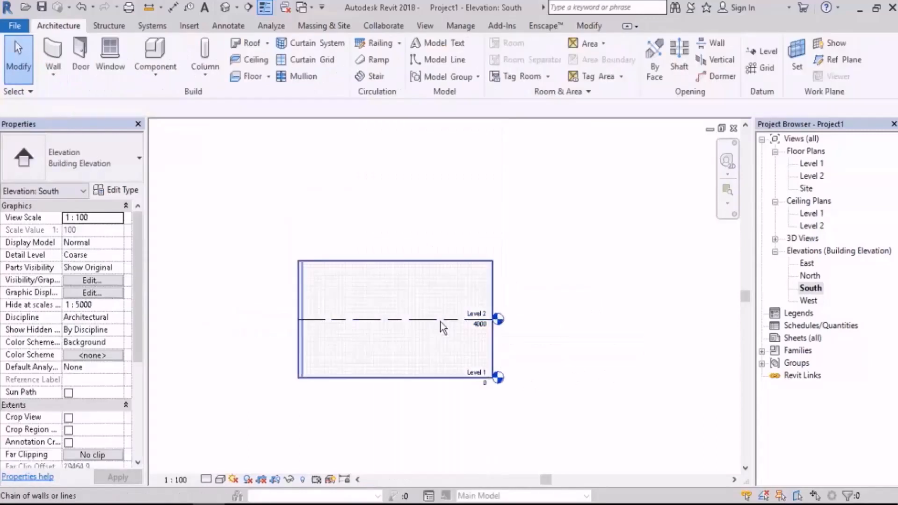
left_click(441, 320)
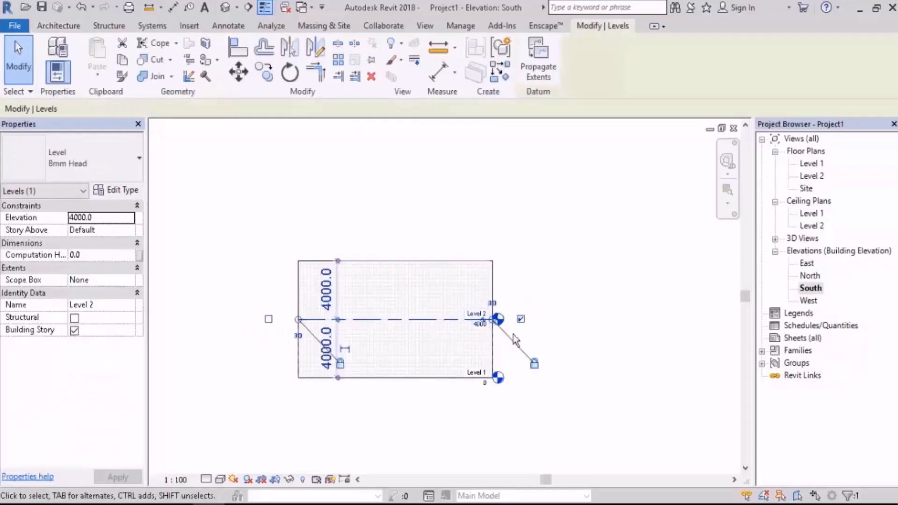
scroll(467, 325, "up", 2)
left_click_drag(480, 308, 620, 307)
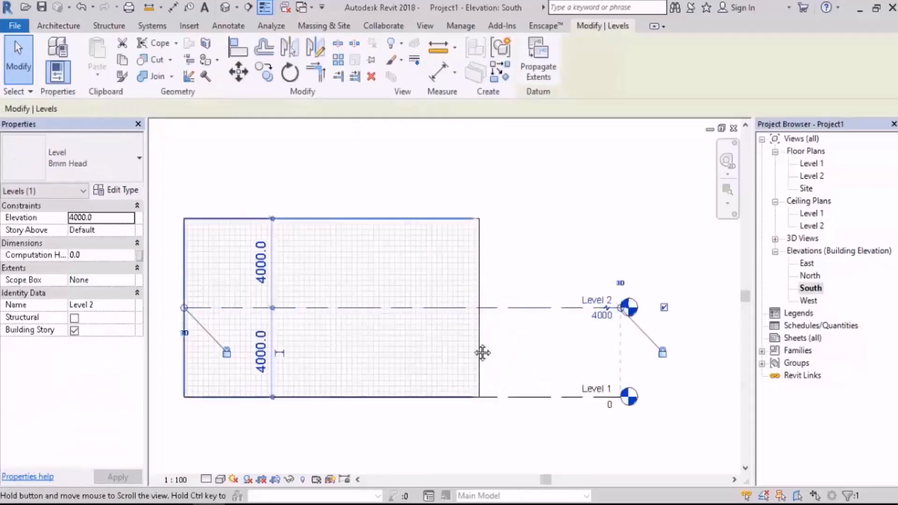
middle_click_drag(481, 352, 632, 338)
left_click_drag(333, 293, 200, 293)
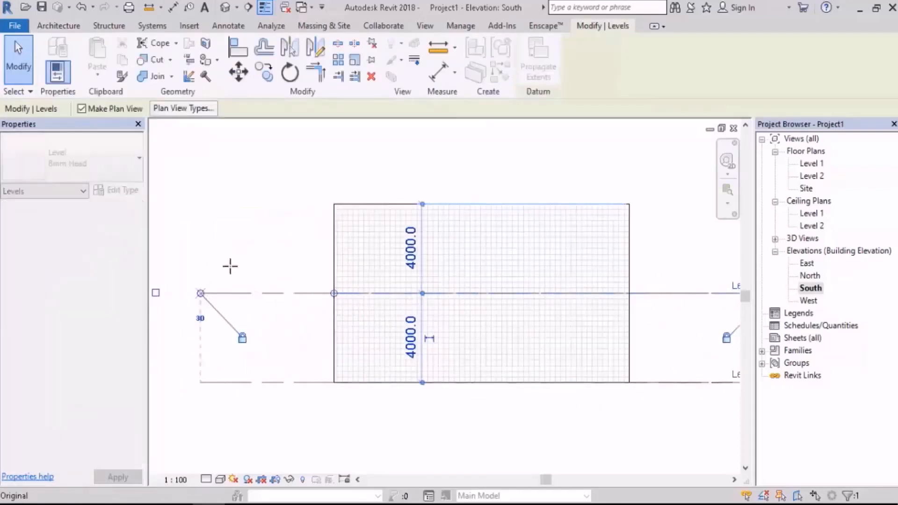
left_click(254, 224)
middle_click_drag(613, 222, 527, 247)
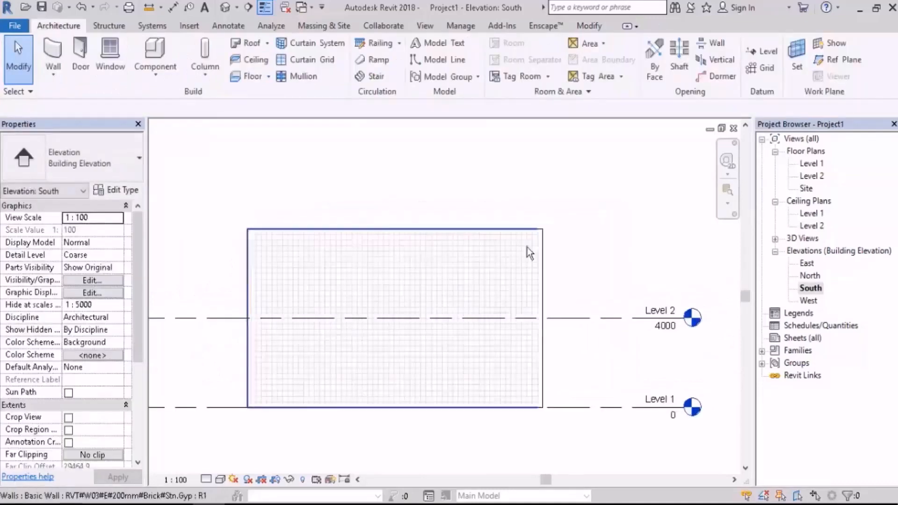
Step: Set the top constraint of all four building walls to Up to level: Level 2
left_click_drag(537, 193, 216, 267)
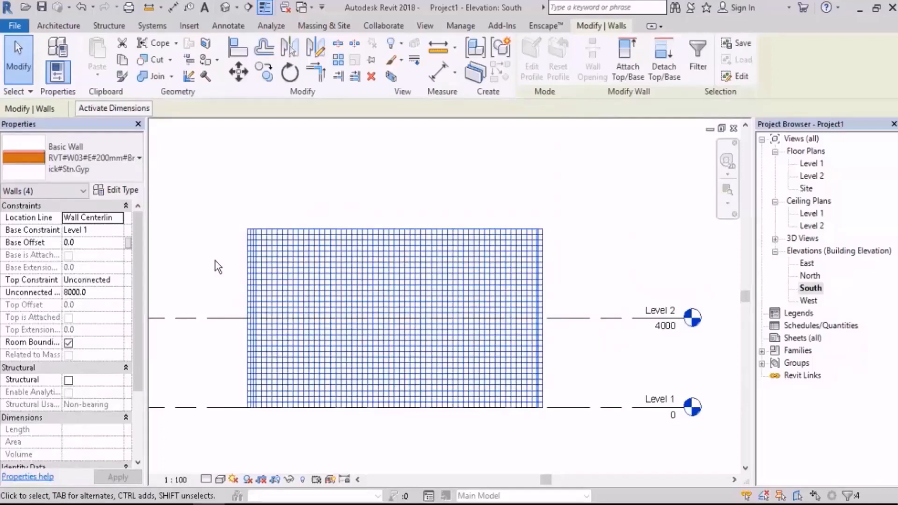
left_click(119, 280)
left_click(113, 318)
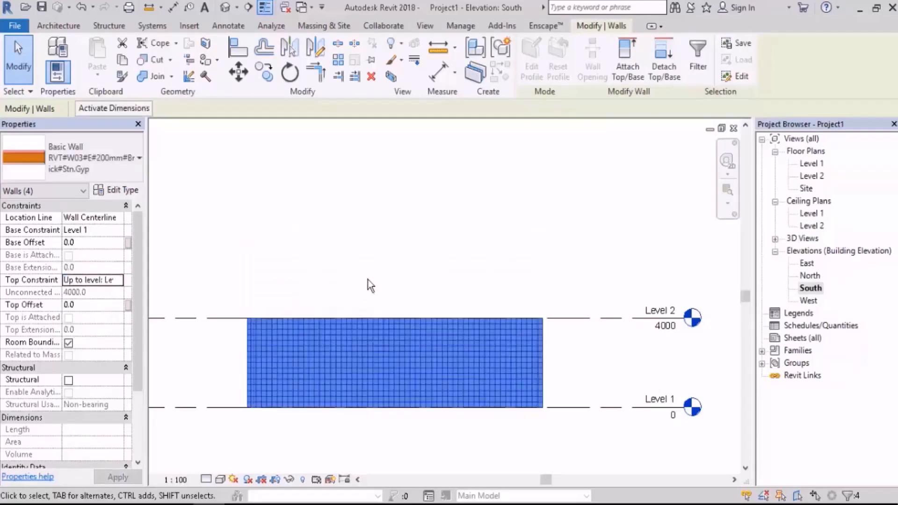
middle_click_drag(367, 280, 408, 279)
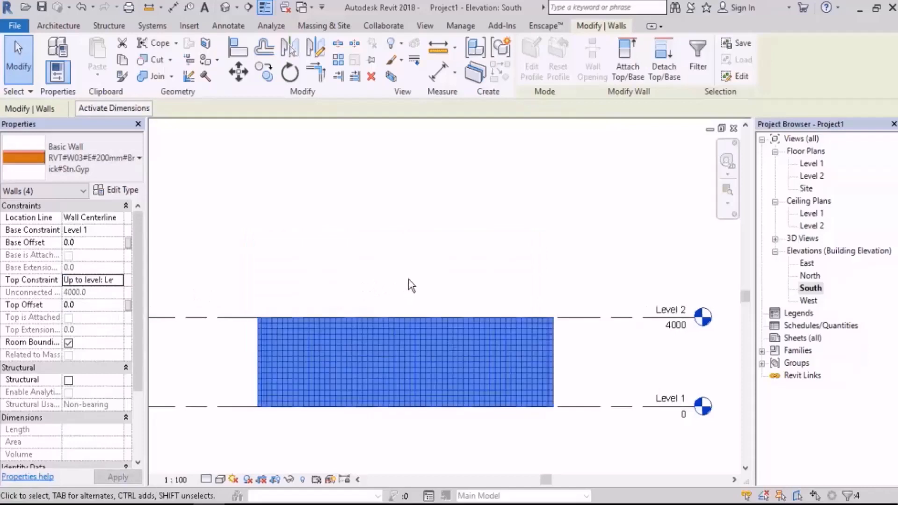
left_click(549, 217)
middle_click_drag(549, 304, 550, 262)
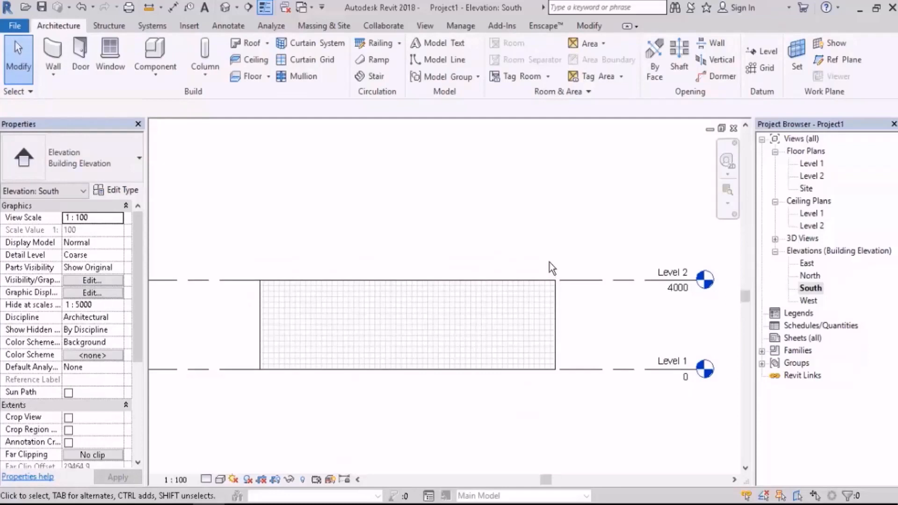
middle_click_drag(528, 291, 524, 268)
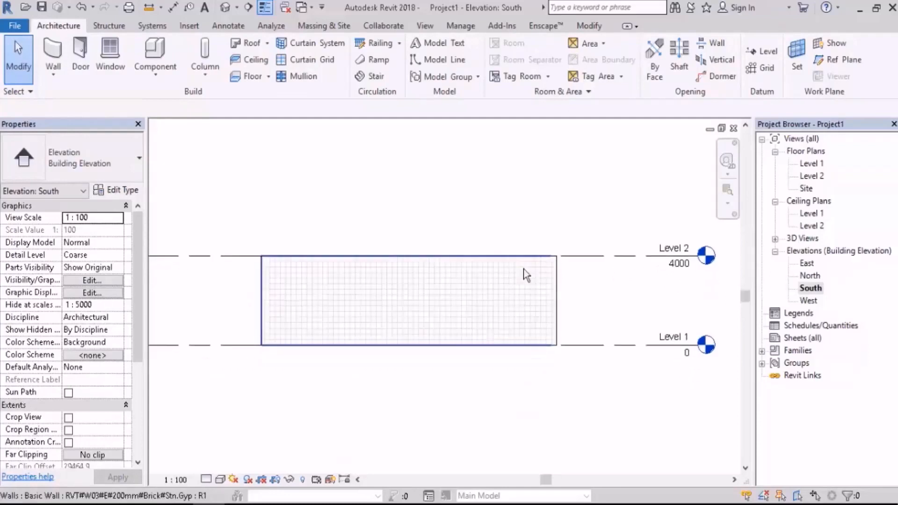
Step: Copy the Level 2 line upward three times at 4000 mm spacing, placing levels at 8000, 12000 and 16000
middle_click_drag(582, 203, 583, 214)
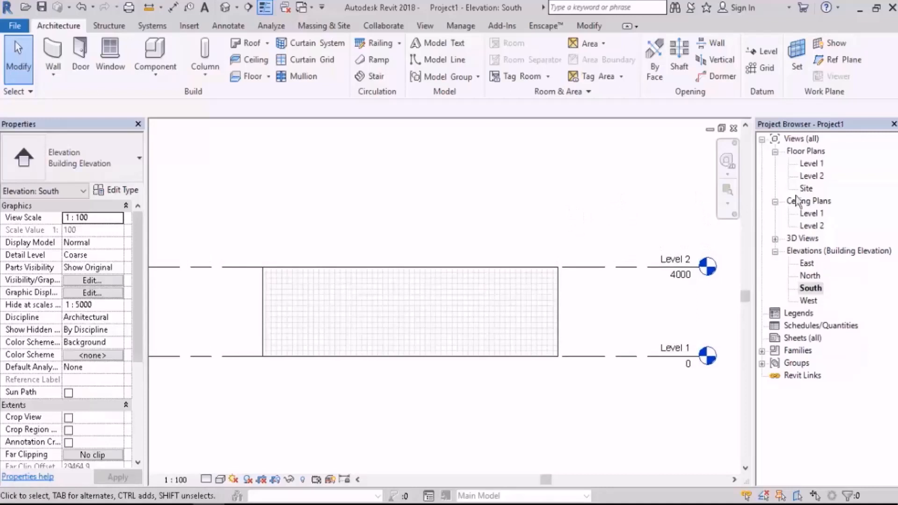
middle_click_drag(688, 308, 599, 357)
scroll(599, 357, "down", 2)
left_click_drag(566, 299, 536, 343)
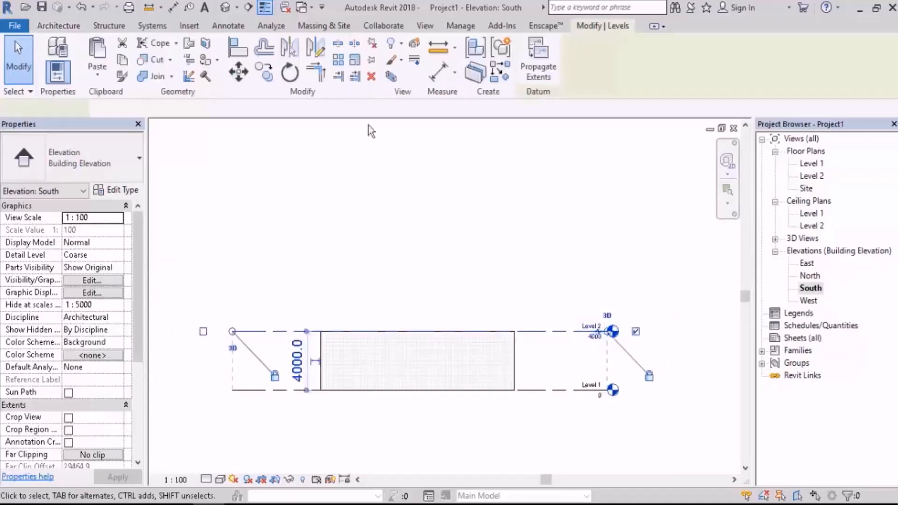
left_click(264, 72)
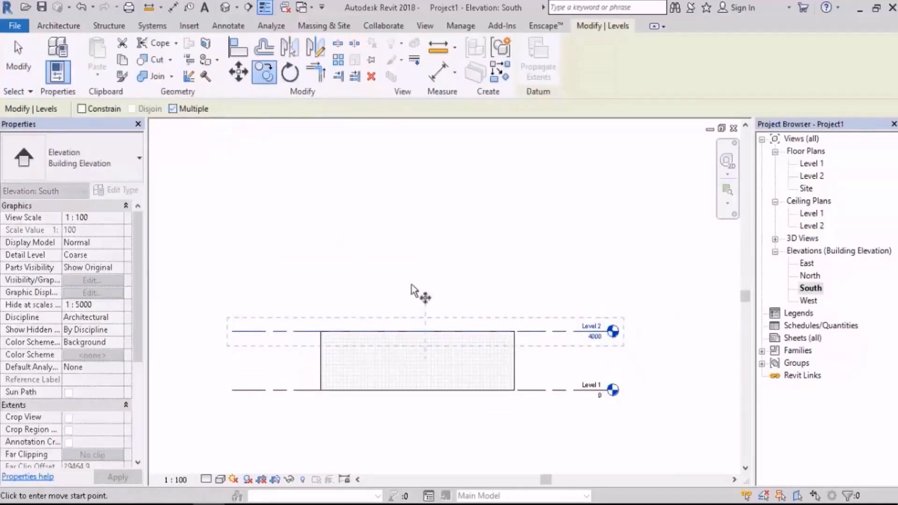
left_click(535, 390)
left_click(535, 331)
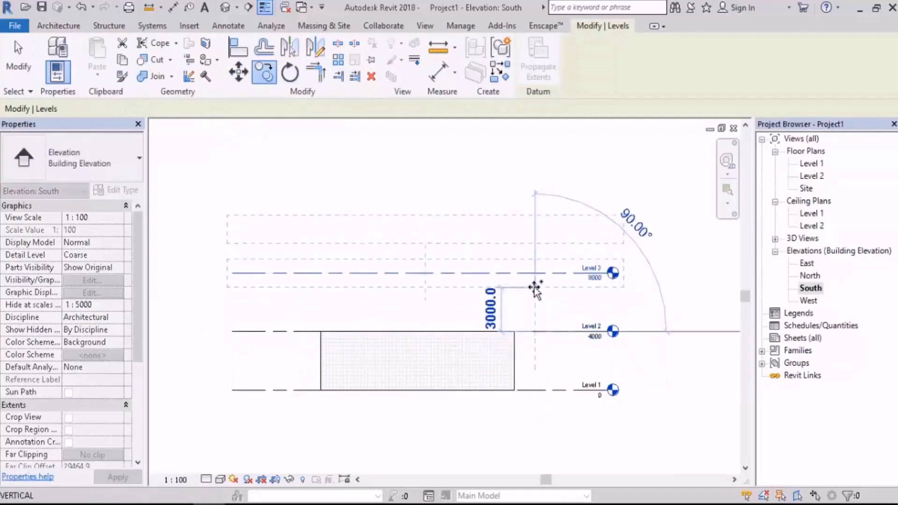
left_click(535, 273)
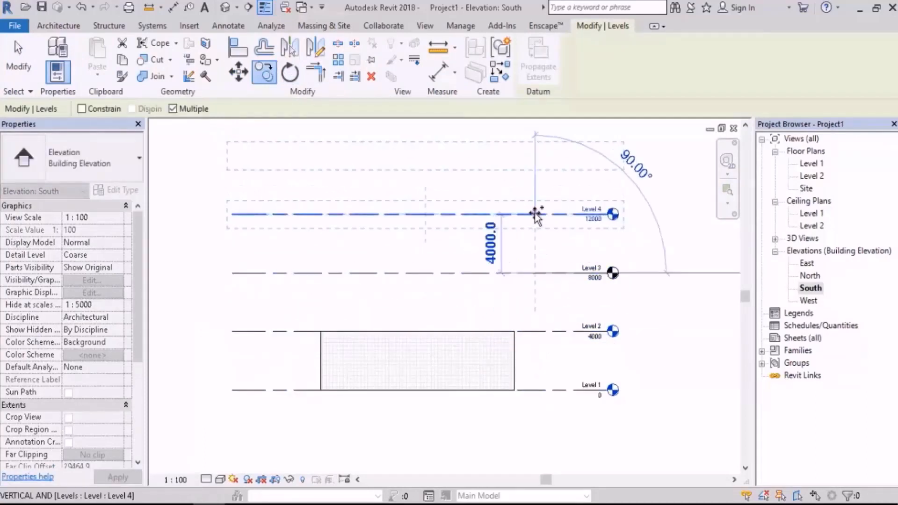
left_click(535, 214)
middle_click_drag(561, 238, 545, 243)
key("Escape")
key("Escape")
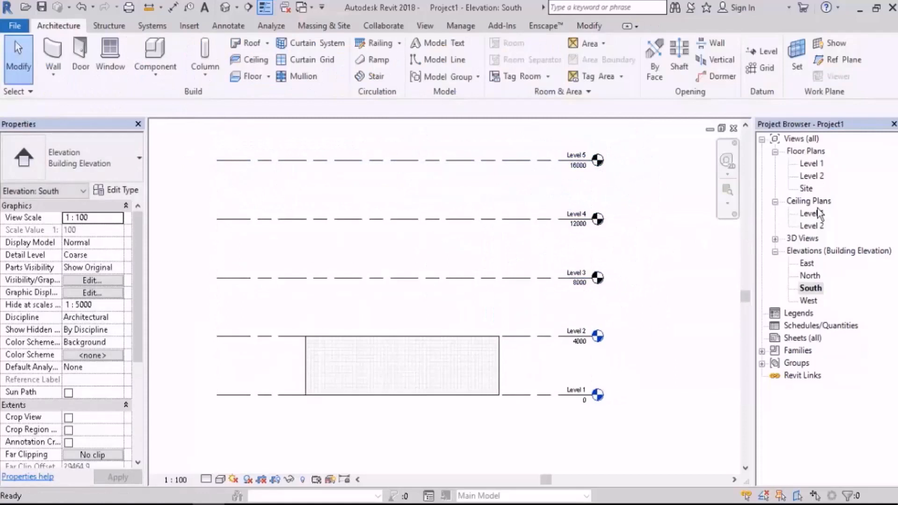
Step: Create floor plan views for Level 3, Level 4 and Level 5
middle_click_drag(654, 244, 641, 241)
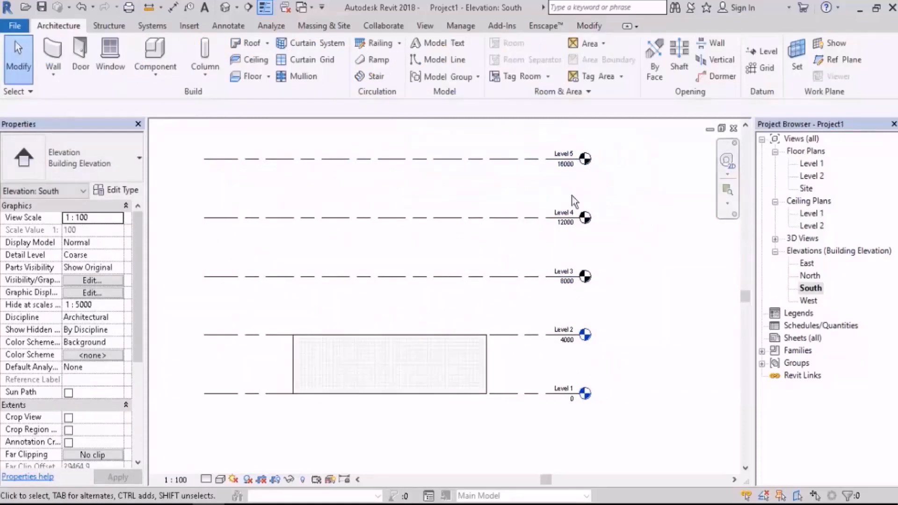
left_click(425, 26)
left_click(509, 47)
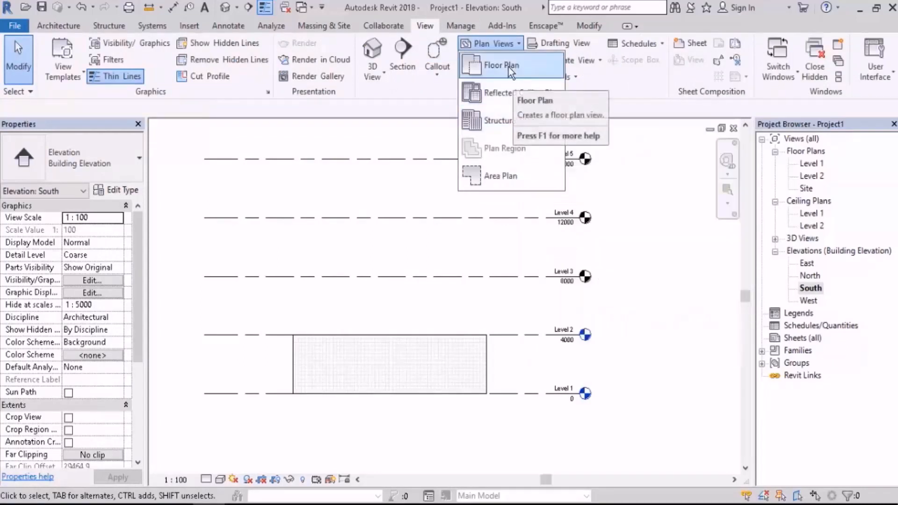
left_click(510, 68)
left_click(410, 217, "shift")
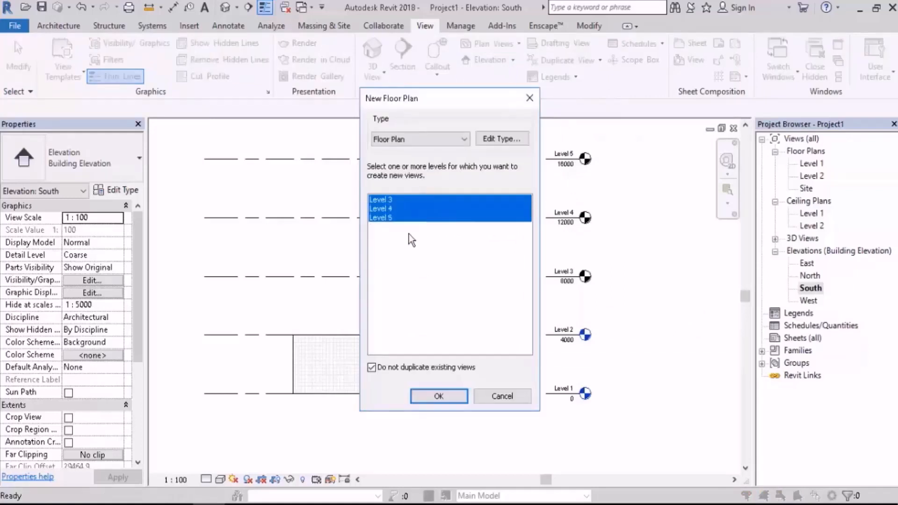
left_click(451, 393)
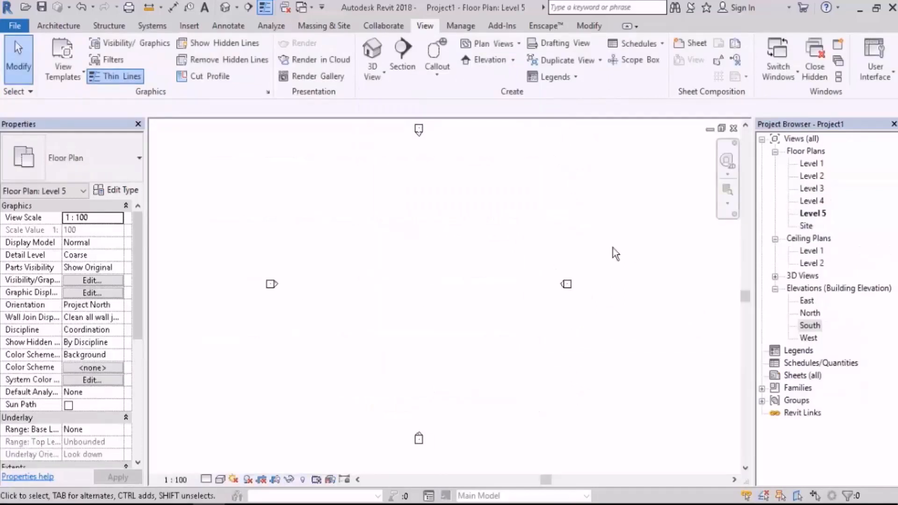
Step: Examine the four-walled enclosure in the 3D view and check the front wall's properties
double_click(811, 163)
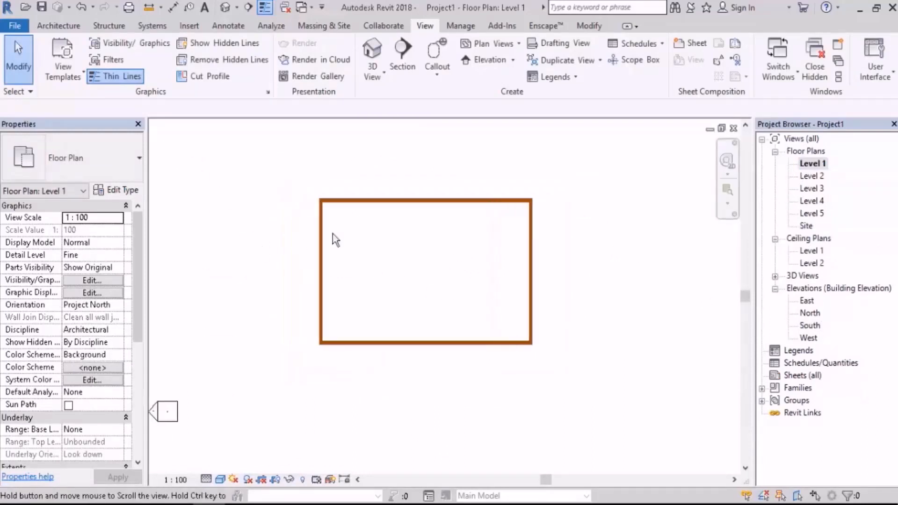
left_click(225, 7)
scroll(472, 282, "down", 1)
middle_click(479, 293)
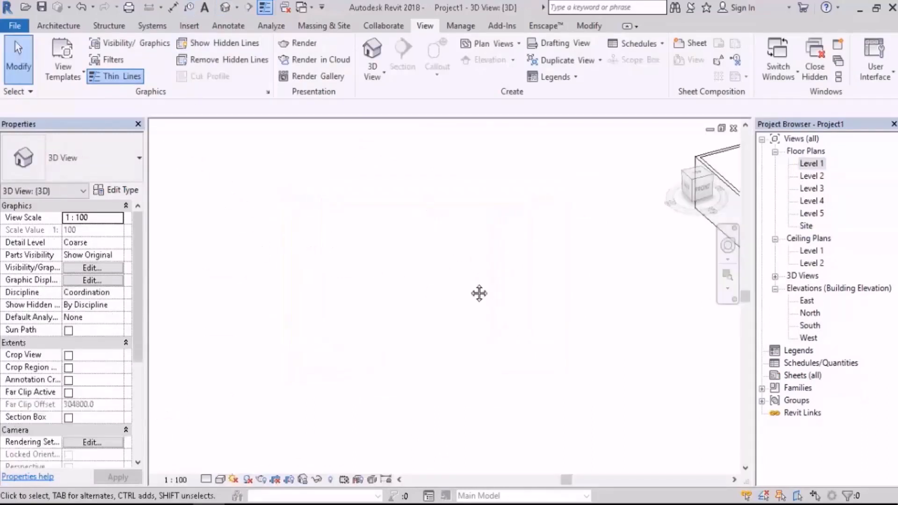
middle_click(479, 293)
middle_click_drag(537, 297, 463, 337, "shift")
middle_click_drag(565, 358, 467, 190)
scroll(458, 227, "down", 3)
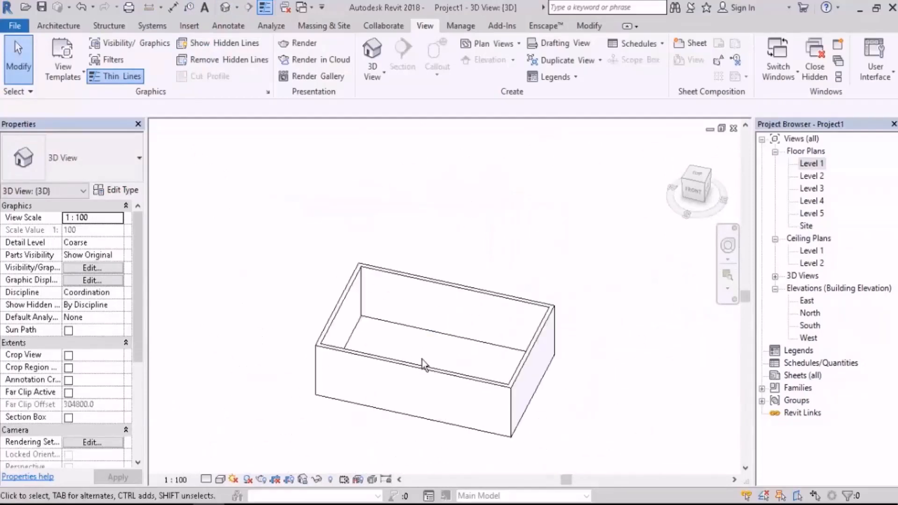
left_click(434, 388)
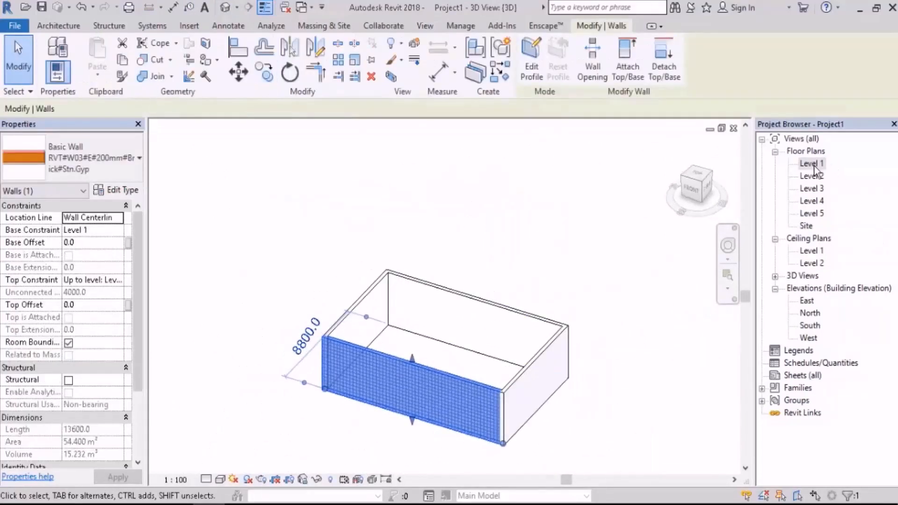
Step: On Level 1, draw three parallel RVT#W03#E#200mm#Brick#Stn.Gyp walls across the enclosure's short direction, dividing it into four rooms
double_click(813, 164)
left_click(294, 176)
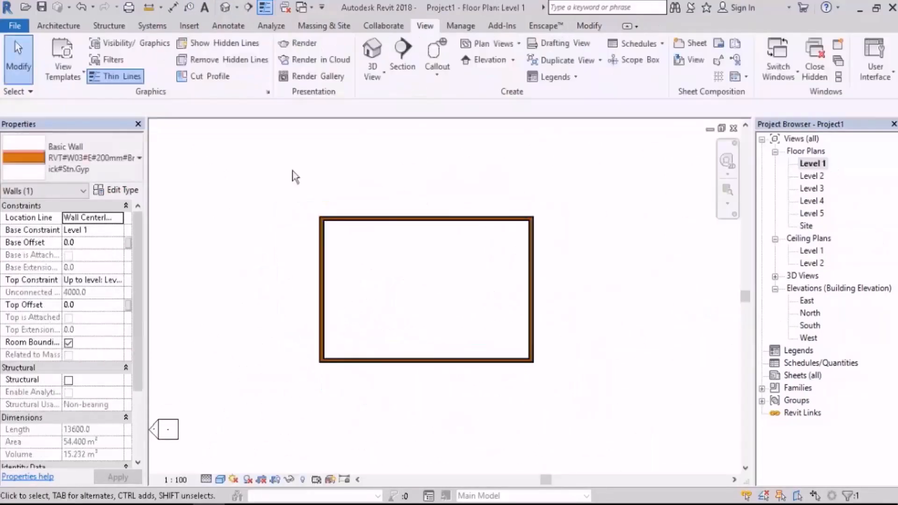
left_click(59, 27)
left_click(53, 55)
scroll(423, 323, "up", 1)
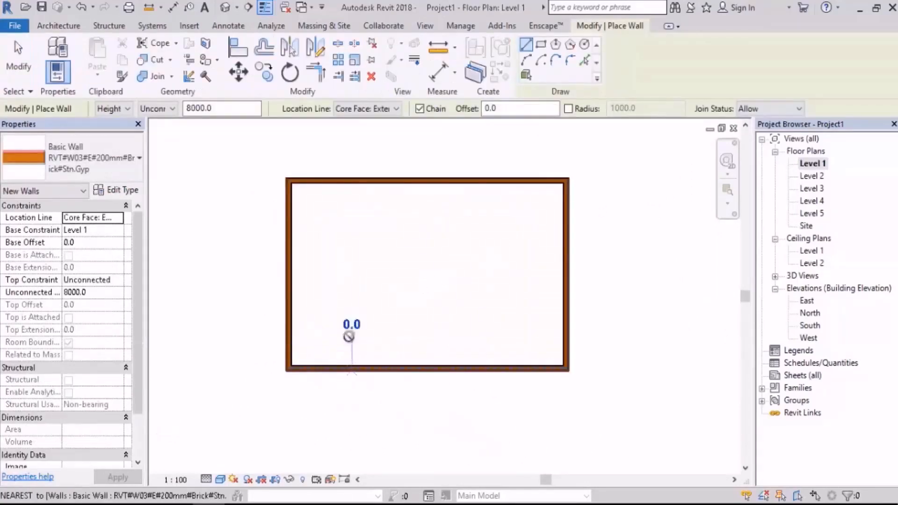
left_click(350, 367)
left_click(388, 186)
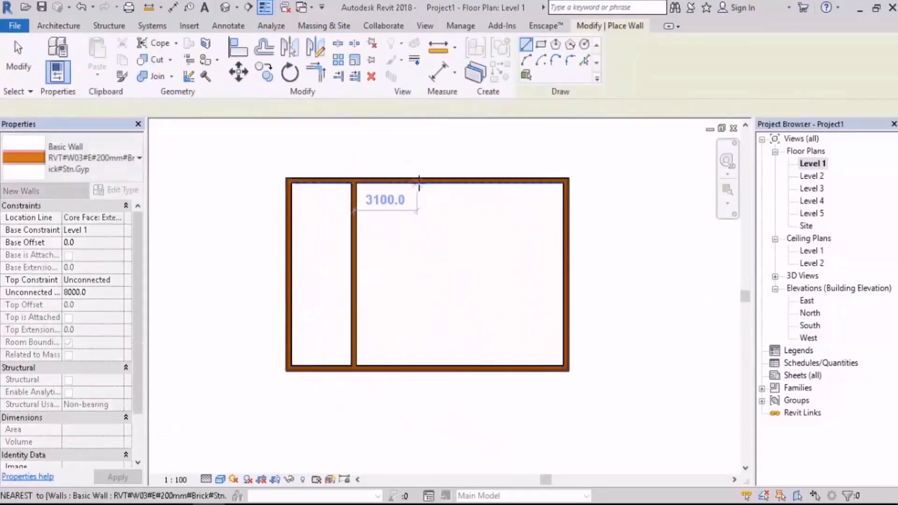
left_click(423, 182)
left_click(426, 367)
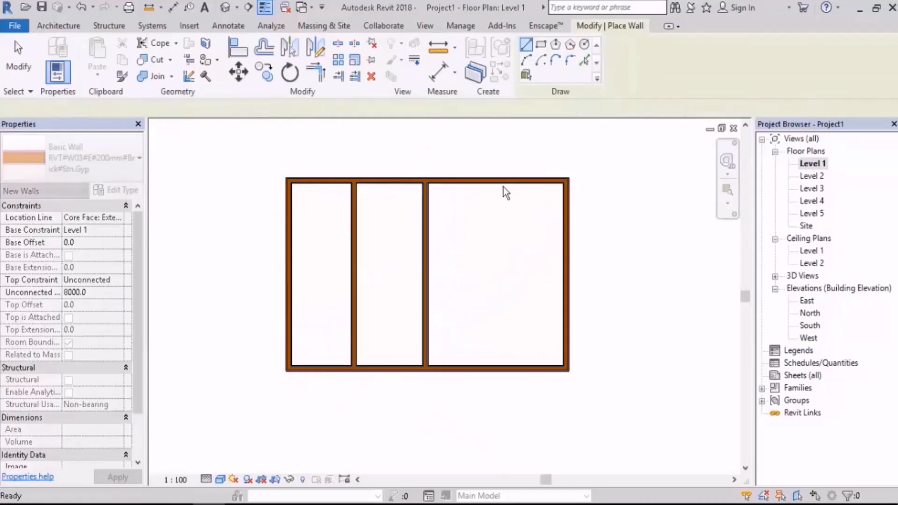
left_click(499, 183)
left_click(499, 367)
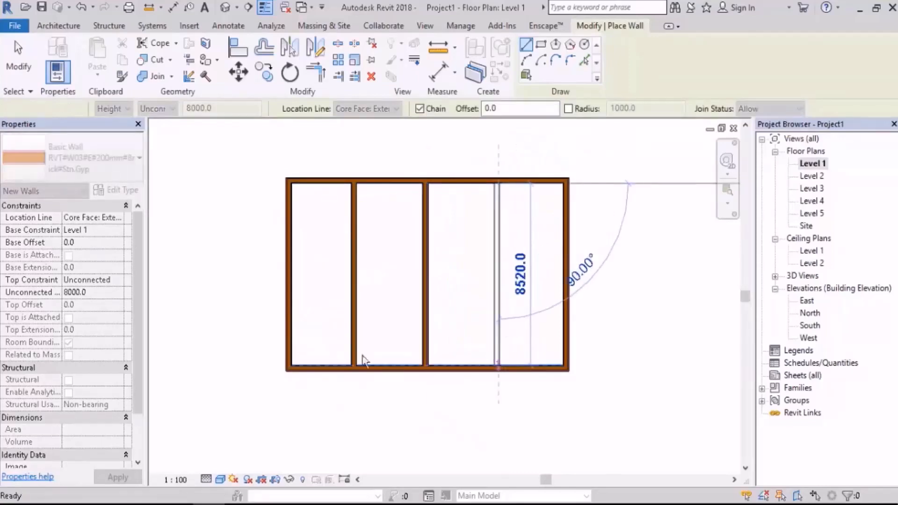
key("Escape")
key("Escape")
Step: Set the top constraint of the three interior walls to Up to level: Level 2
scroll(299, 380, "up", 5)
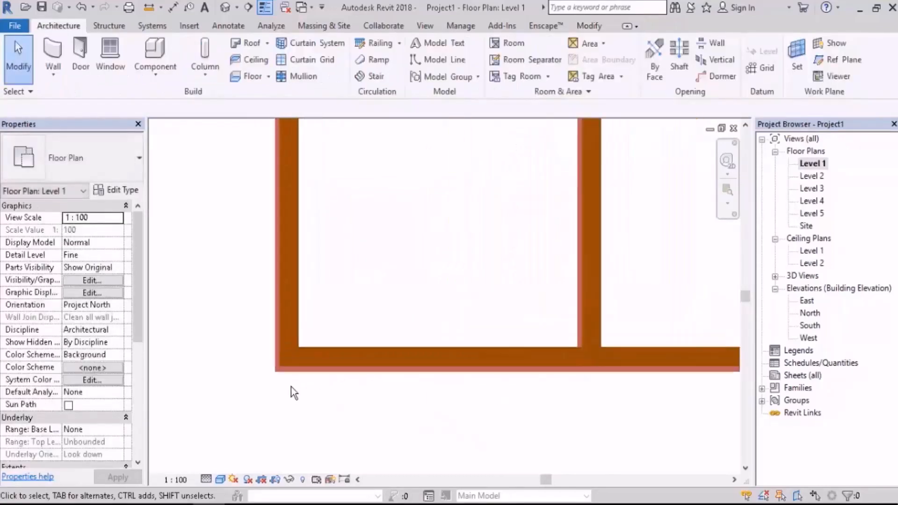
scroll(295, 384, "down", 6)
scroll(484, 268, "up", 2)
middle_click_drag(520, 294, 597, 270)
left_click_drag(591, 254, 281, 314)
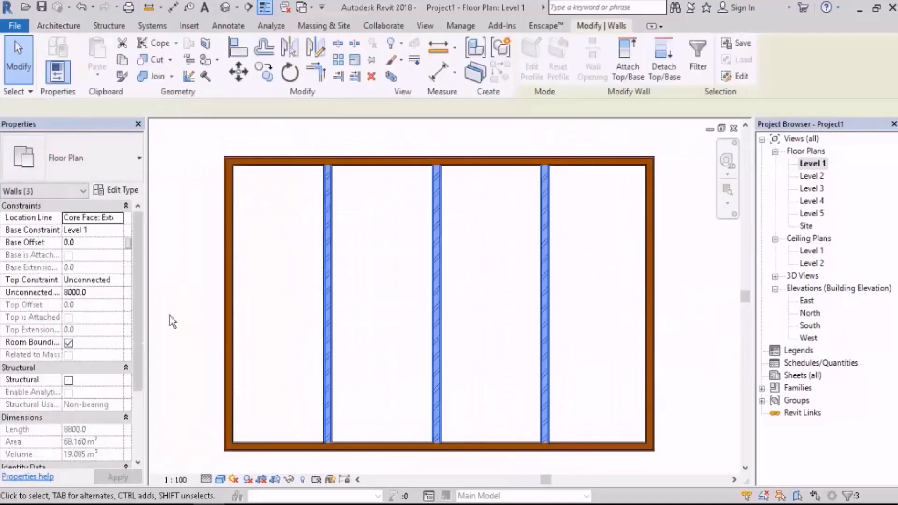
left_click(119, 280)
left_click(119, 316)
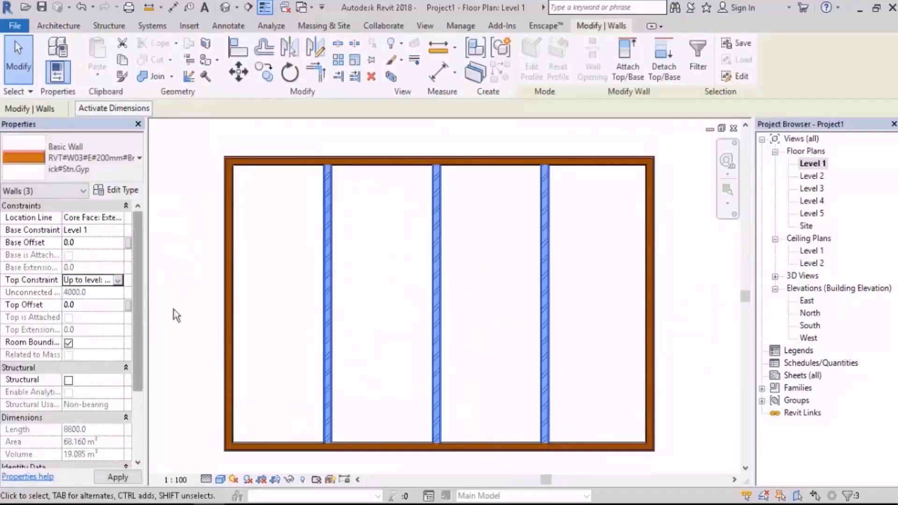
left_click(491, 285)
Step: Copy all seven Level 1 walls and paste them aligned to Level 2, Level 3 and Level 4
middle_click_drag(609, 270, 590, 270)
scroll(592, 276, "down", 2)
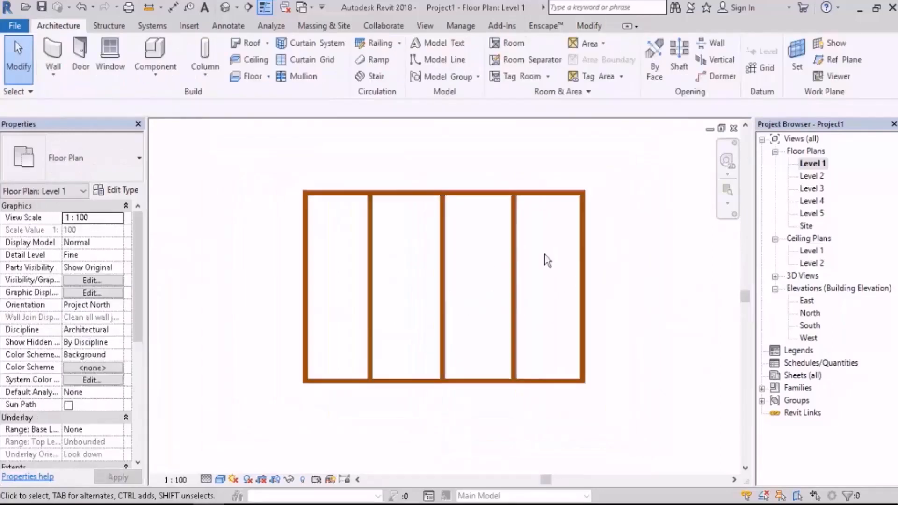
left_click_drag(613, 160, 287, 427)
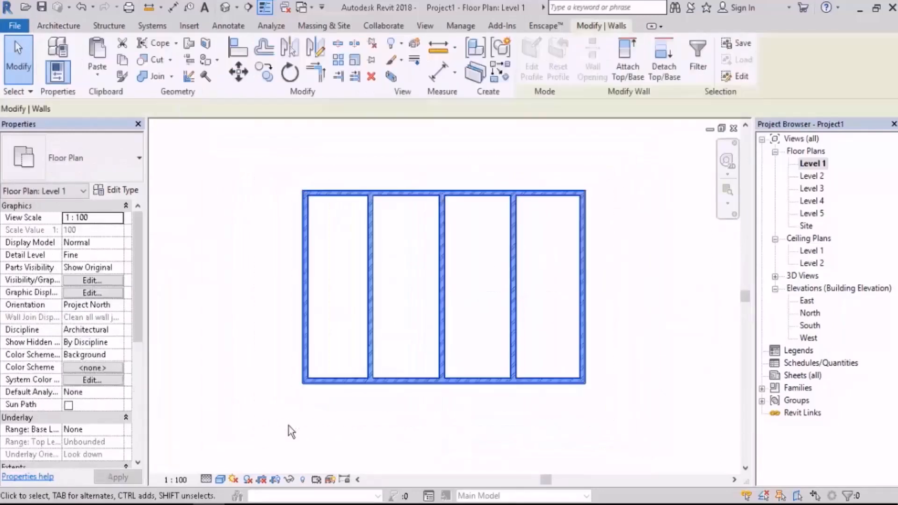
left_click(123, 60)
left_click(97, 71)
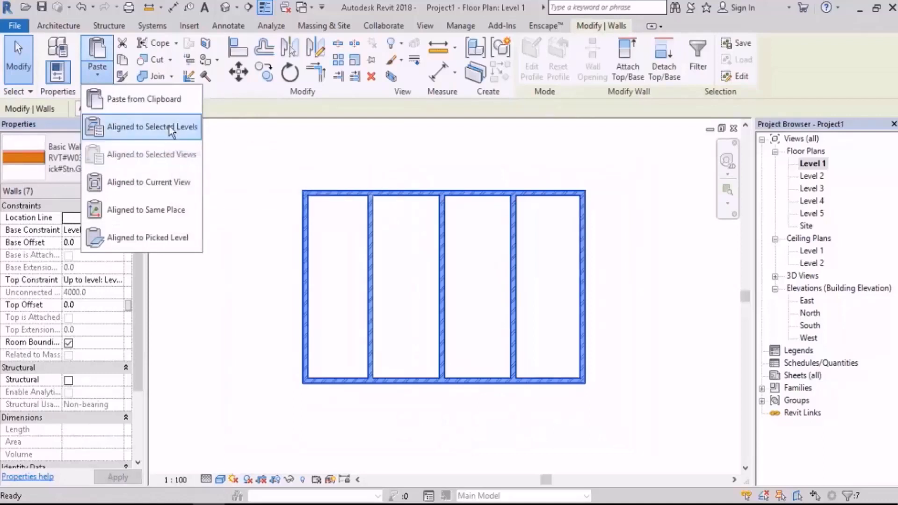
left_click(171, 128)
left_click_drag(194, 161, 195, 178)
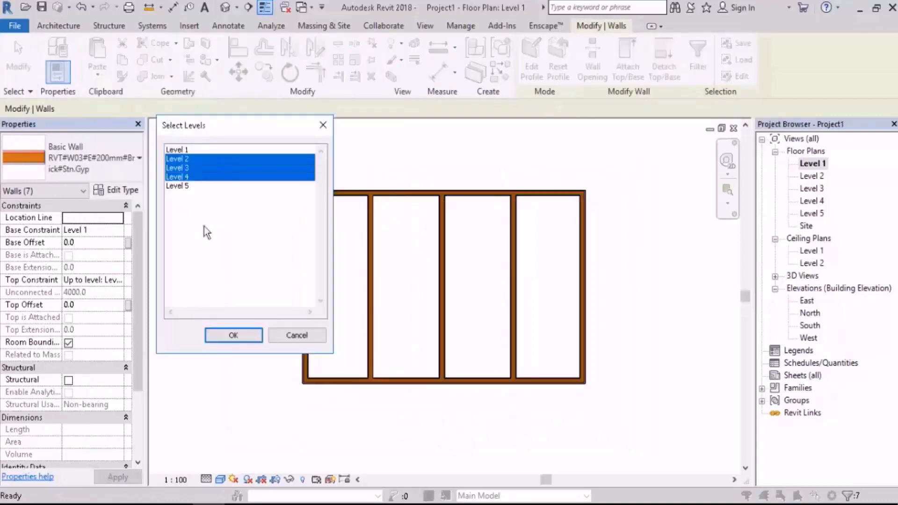
left_click(233, 334)
left_click(662, 304)
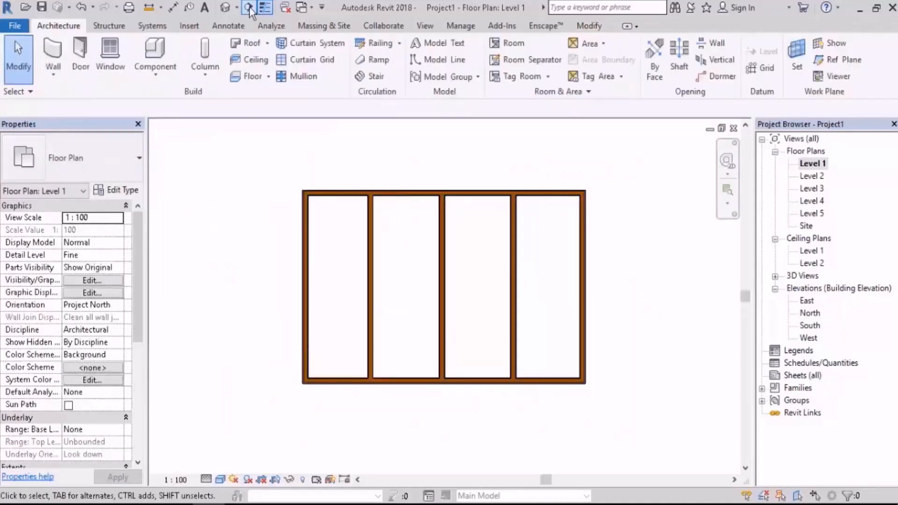
Step: Place a horizontal building section through the middle of all four rooms on Level 1 and open its section view
left_click(249, 7)
left_click(221, 288)
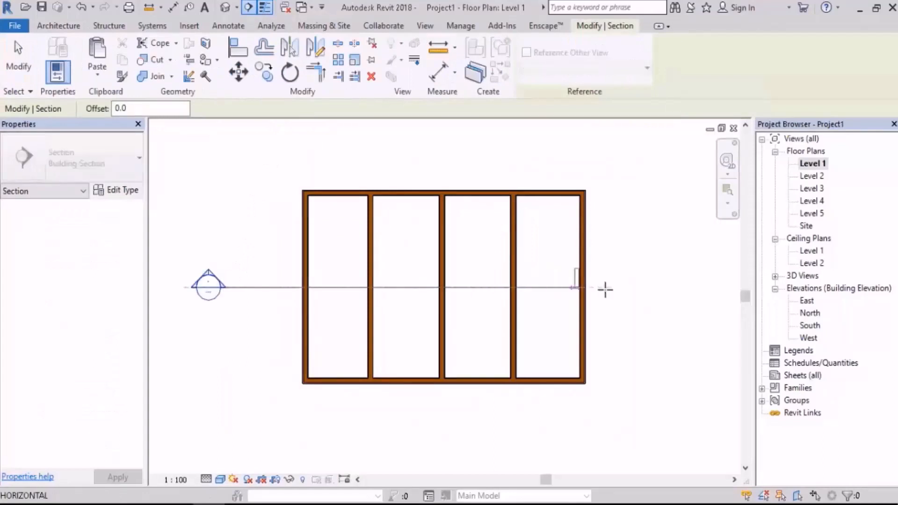
left_click(689, 287)
left_click(234, 294)
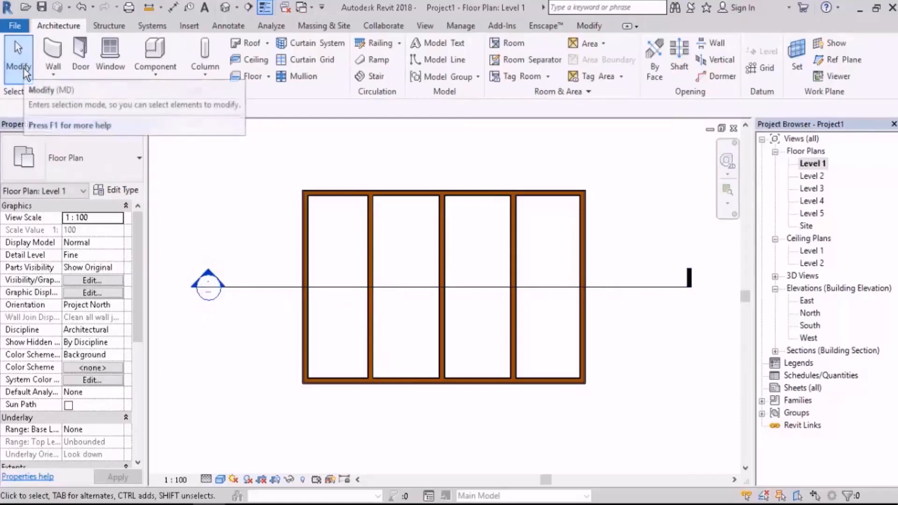
double_click(209, 282)
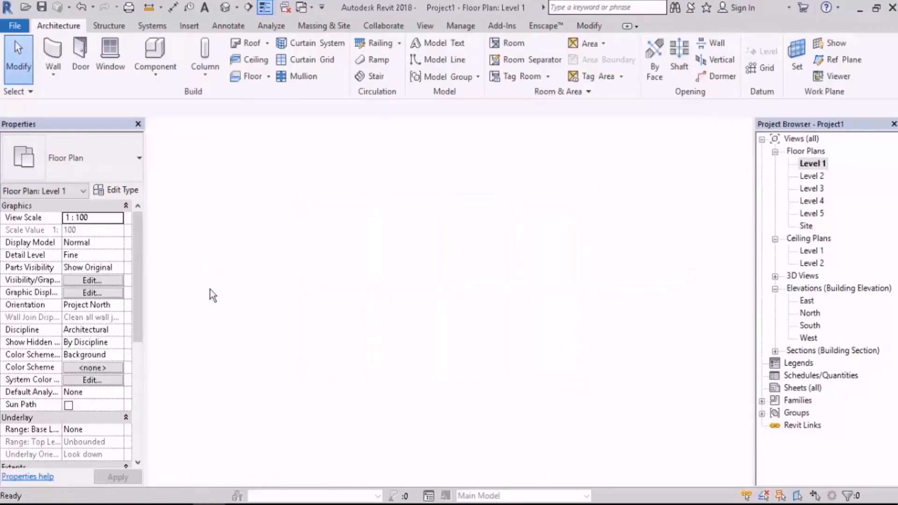
left_click(775, 350)
scroll(529, 360, "down", 4)
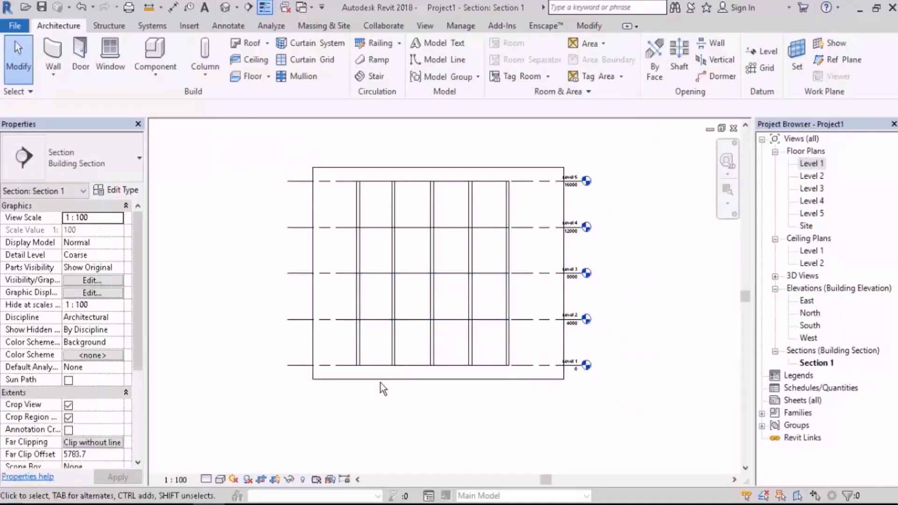
Step: Lower the upper edge of the section's crop region to between Level 2 and Level 3
left_click(519, 167)
left_click_drag(447, 166, 431, 288)
left_click(546, 434)
scroll(462, 400, "up", 2)
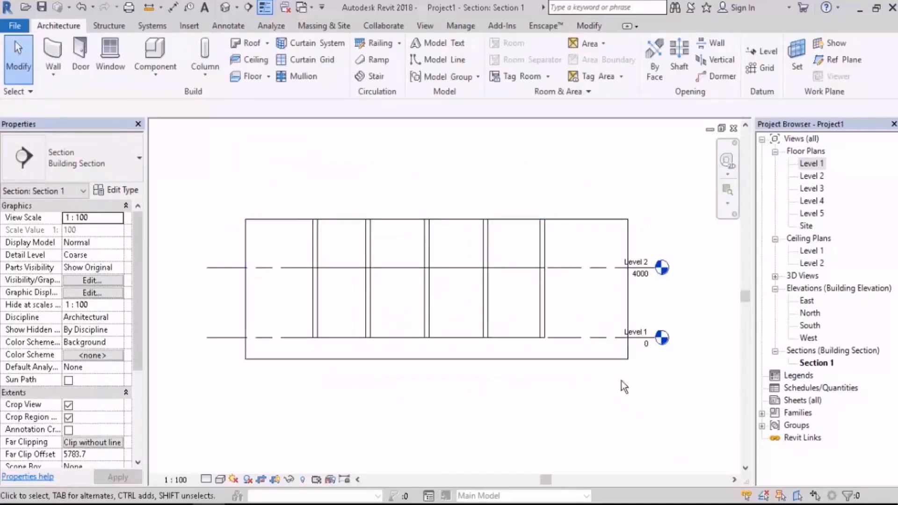
Step: Turn off cropping in the section view and hide its crop region
left_click(260, 479)
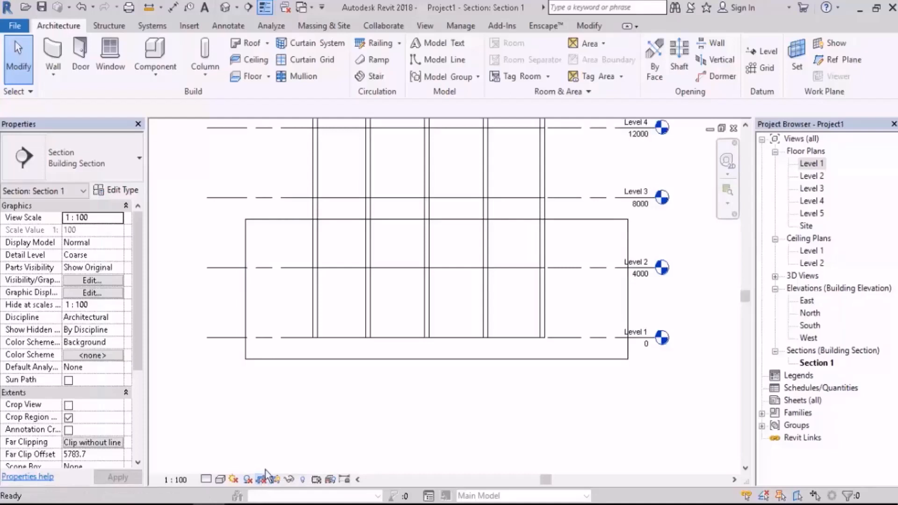
scroll(324, 421, "down", 2)
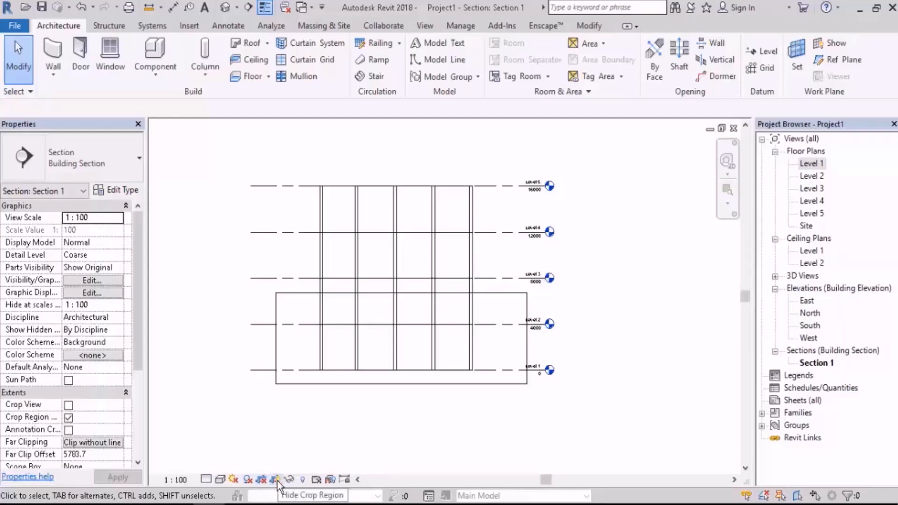
left_click(277, 481)
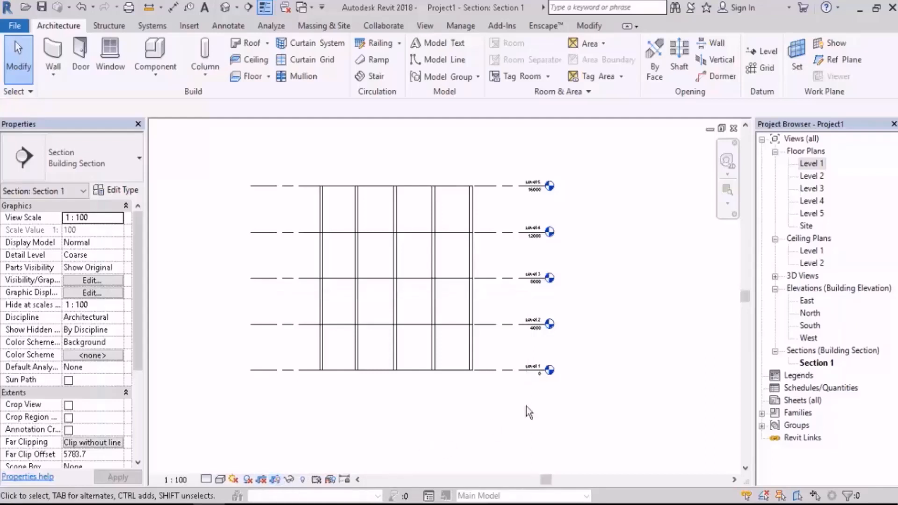
Step: Set the section view's detail level to Fine to show the wall layers
middle_click_drag(586, 323, 619, 359)
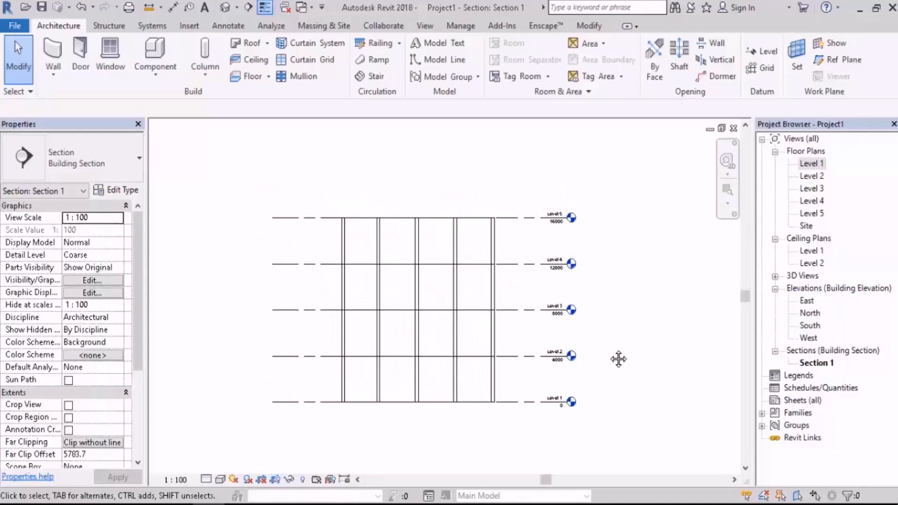
scroll(582, 388, "up", 1)
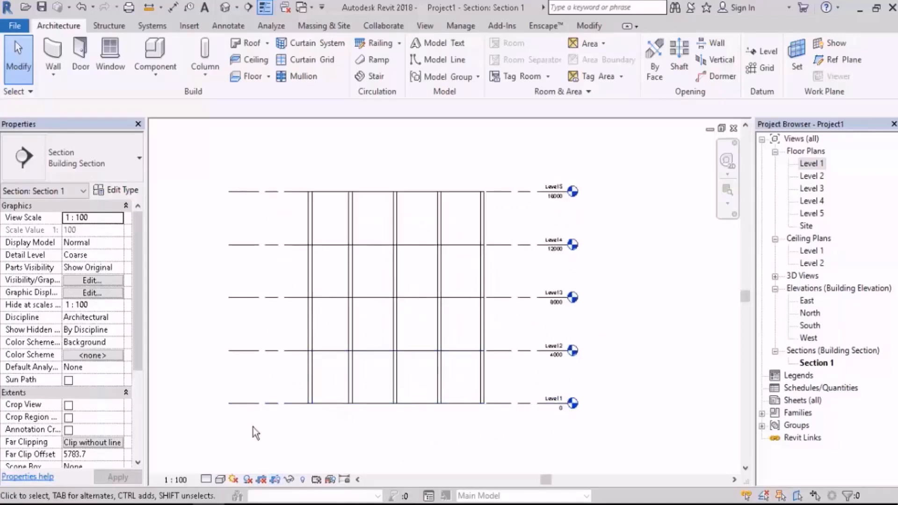
left_click(211, 479)
left_click(218, 466)
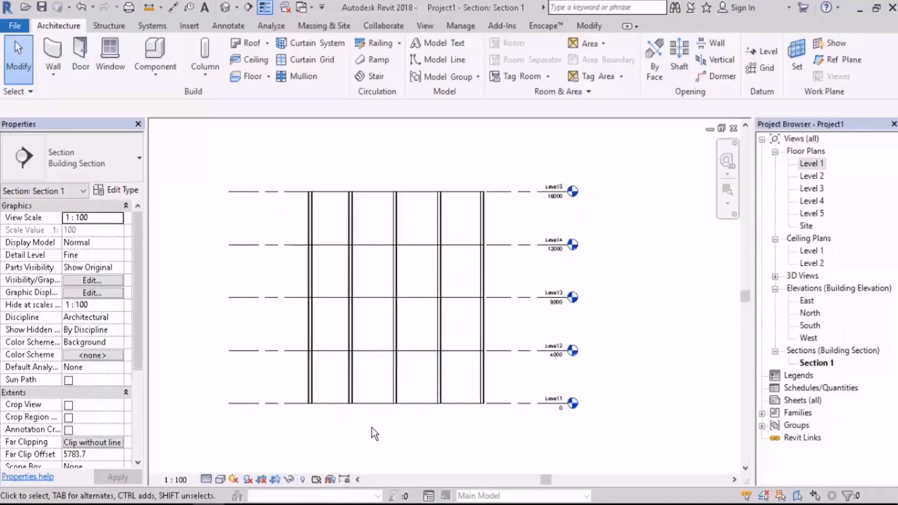
scroll(367, 426, "up", 3)
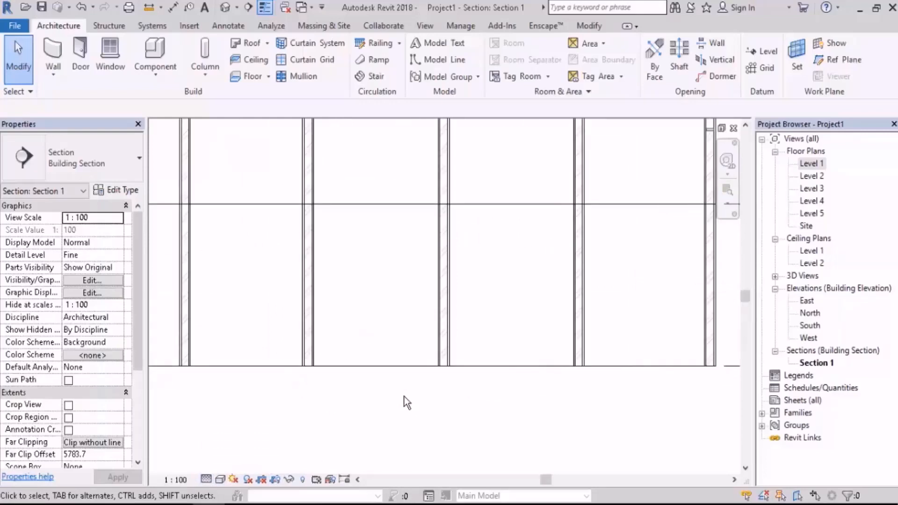
scroll(450, 398, "down", 3)
middle_click_drag(507, 361, 473, 396)
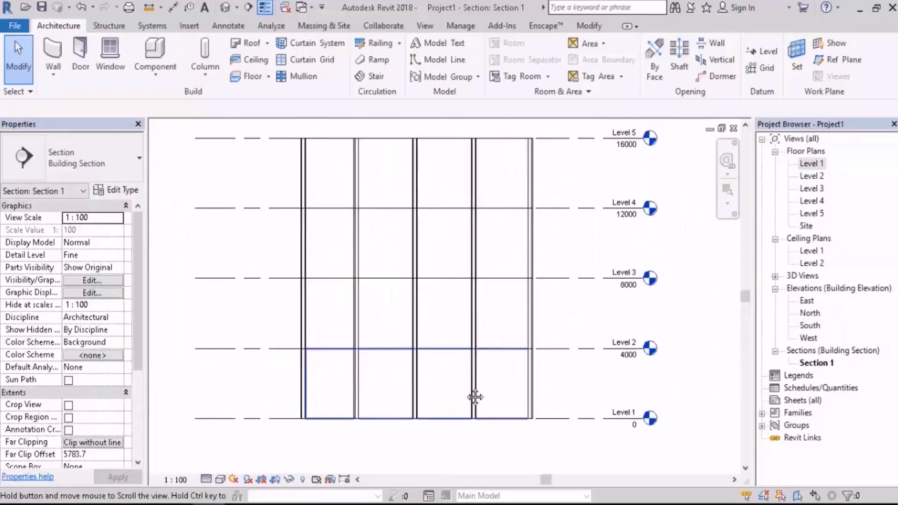
Step: Delete the leftmost interior wall on Levels 3 and 4, and the middle interior wall on Level 1
left_click(359, 248)
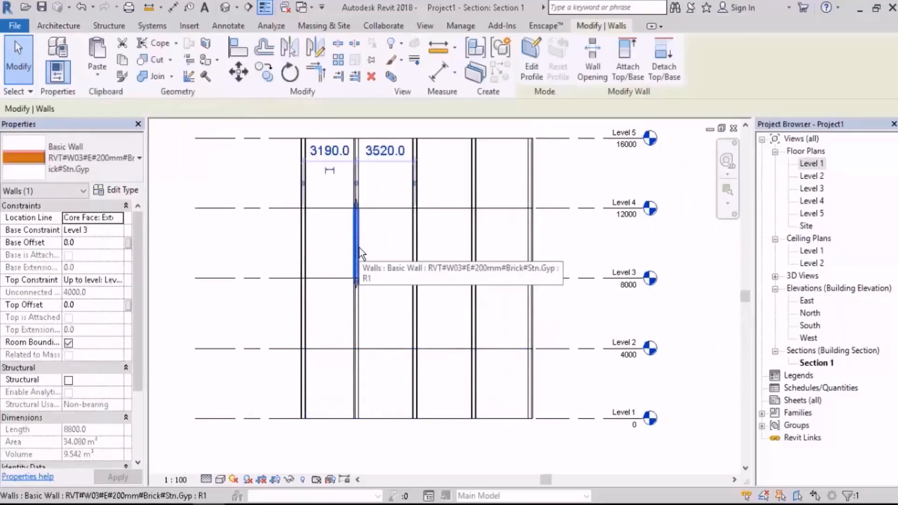
key("Delete")
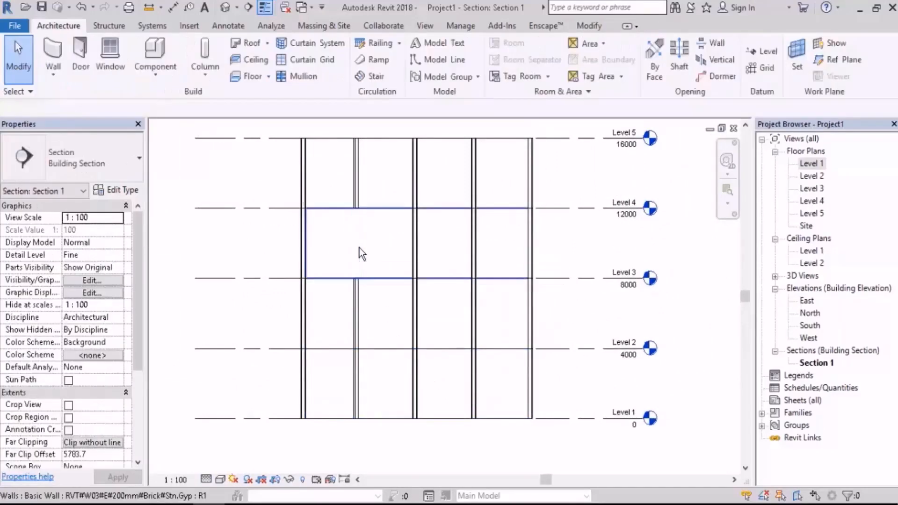
left_click(357, 171)
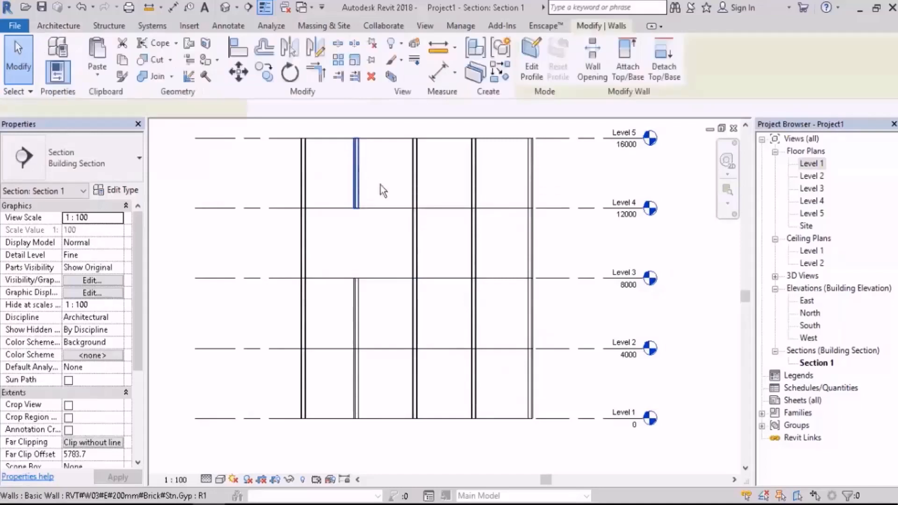
key("Delete")
left_click(416, 368)
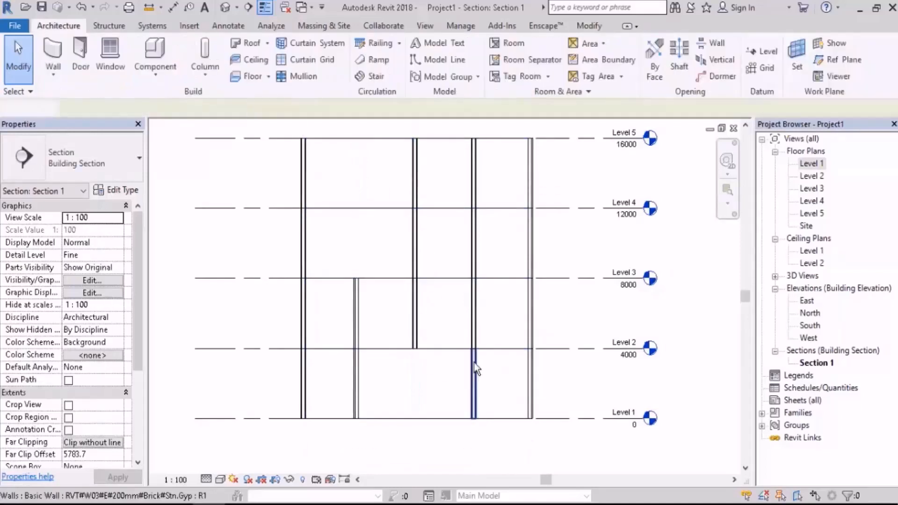
key("Delete")
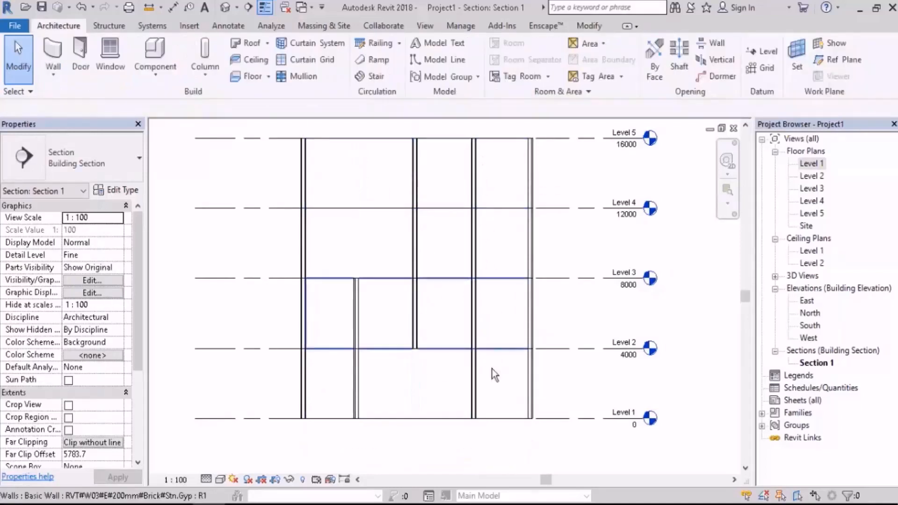
Step: In the default 3D view, delete the right end wall's copies on Levels 2, 3 and 4
left_click(226, 8)
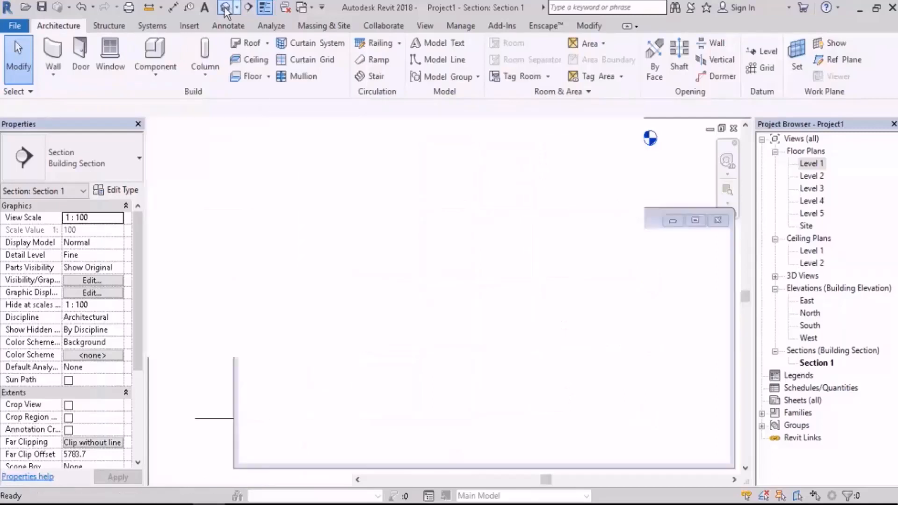
middle_click_drag(463, 280, 463, 274, "shift")
left_click(498, 245)
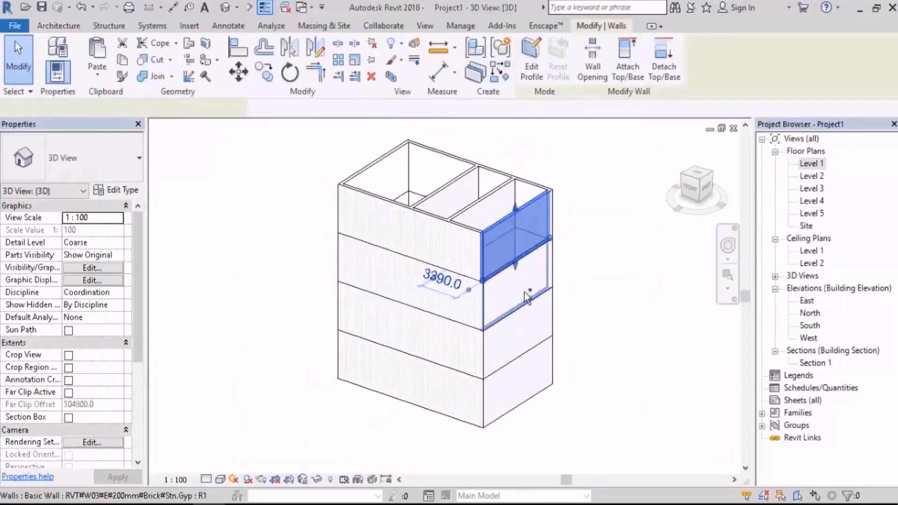
left_click(526, 290, "ctrl")
left_click(524, 323, "ctrl")
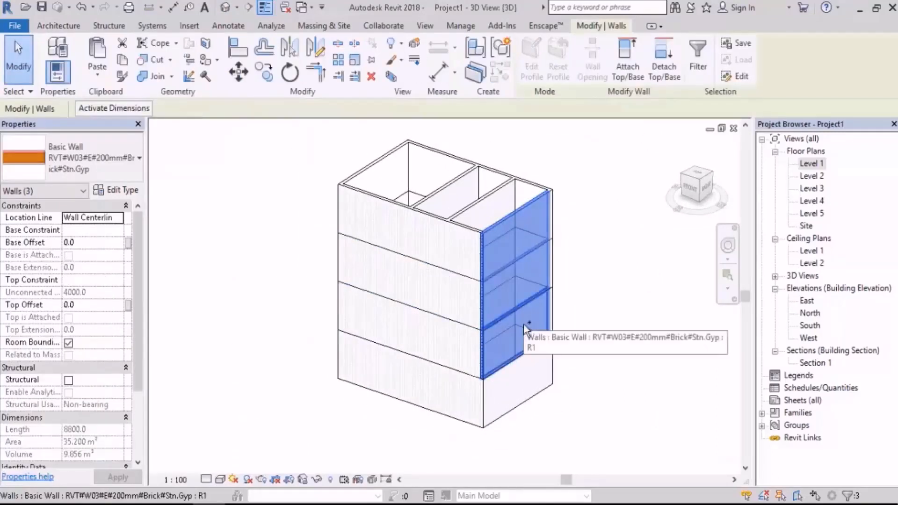
key("Delete")
Step: Delete the Level 2, 3 and 4 copies of the interior wall nearest the open right end
mouse_move(523, 324)
middle_mouse_down("shift")
mouse_move(535, 363)
mouse_move(517, 321)
middle_mouse_up("shift")
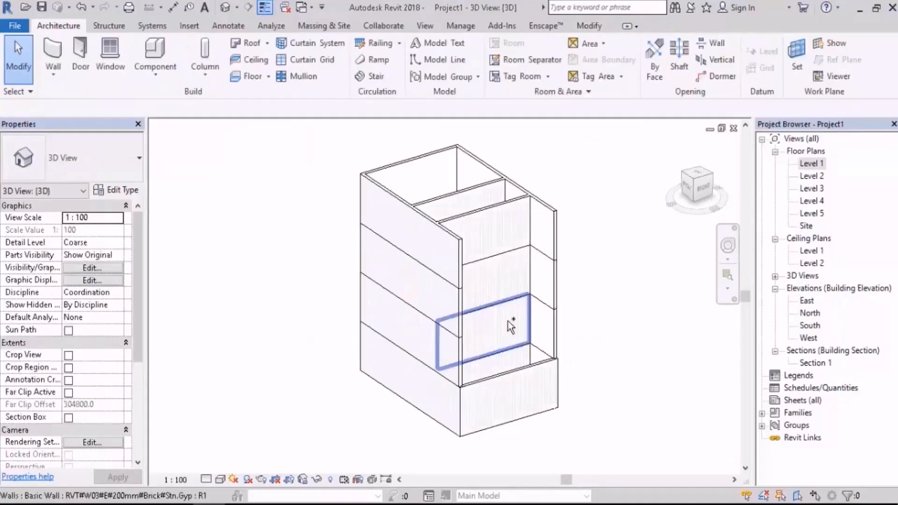
left_click(514, 318)
left_click(491, 248, "ctrl")
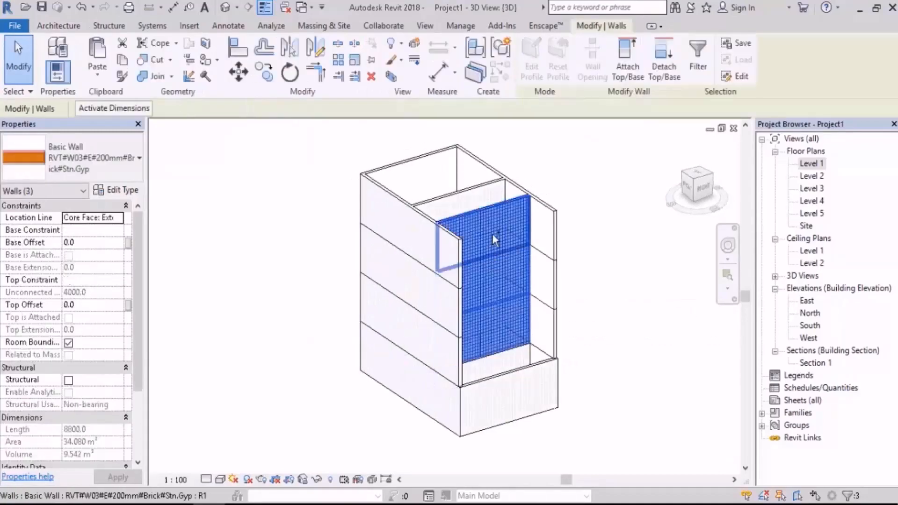
key("Delete")
Step: Set the top constraint of the Level 1 right end wall and the interior wall beside it to Level 5
left_click(505, 374)
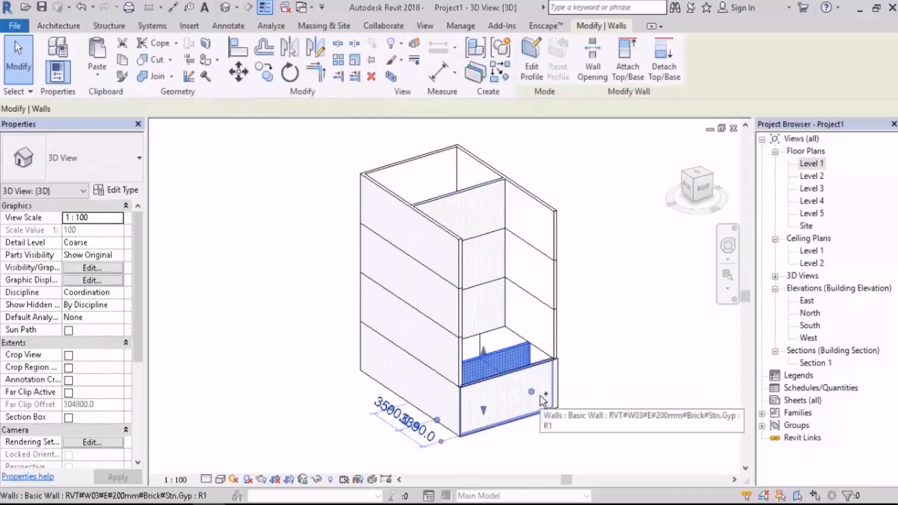
left_click(459, 415, "ctrl")
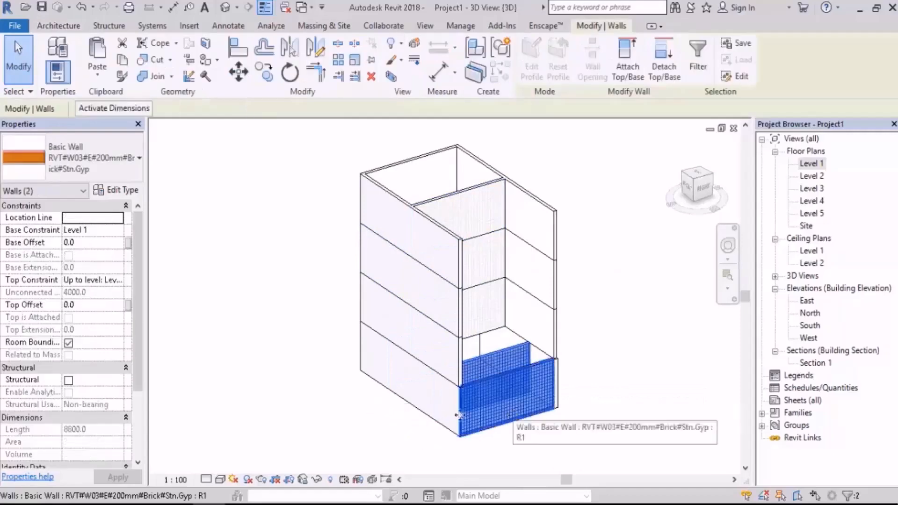
left_click(119, 281)
left_click(133, 344)
left_click(619, 332)
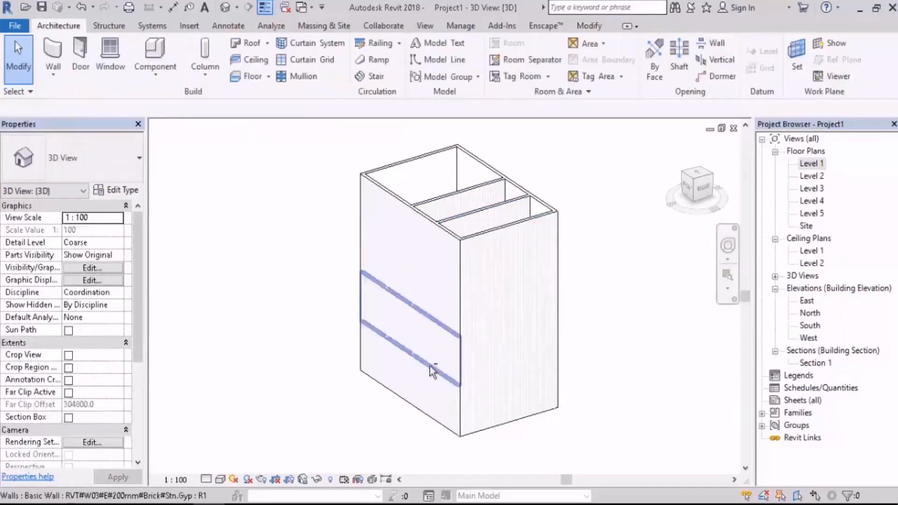
Step: Check the wall arrangement in 3D and compare the walls' vertical extents across the levels in Section 1
middle_click_drag(432, 371, 571, 433, "shift")
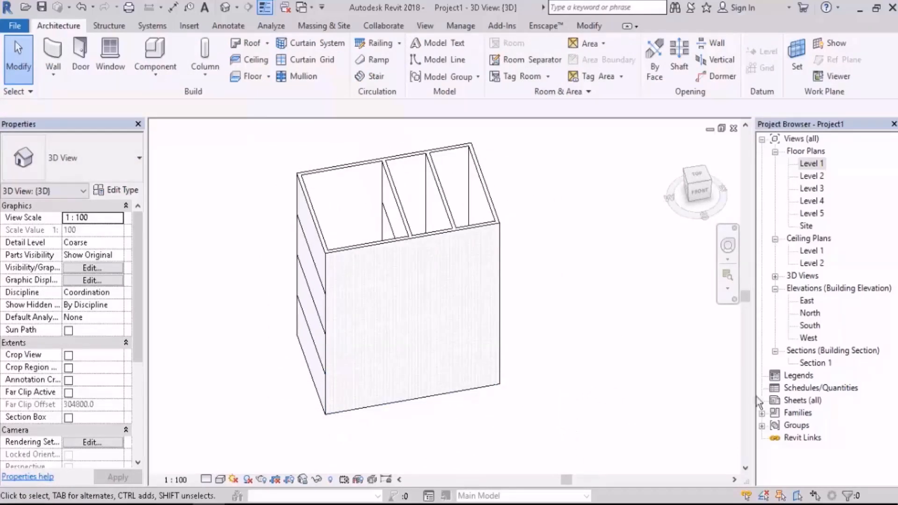
double_click(816, 363)
scroll(546, 317, "up", 3)
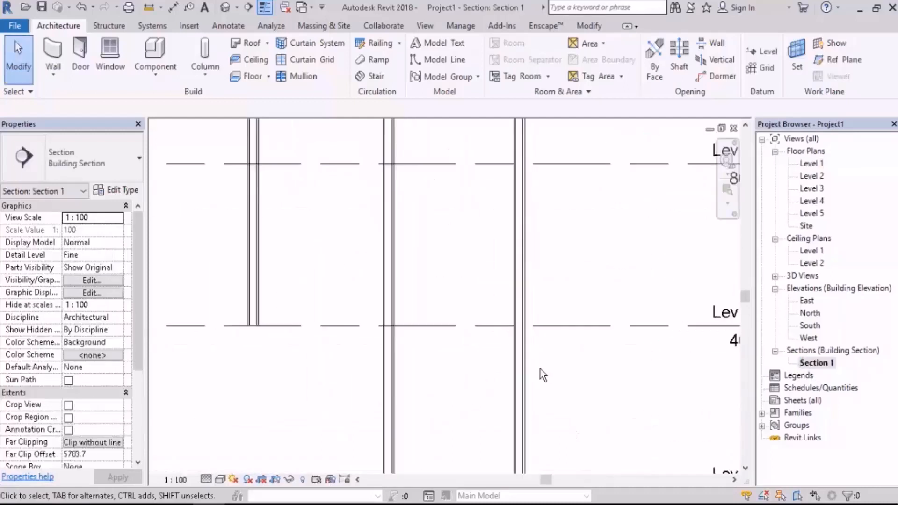
scroll(398, 377, "down", 2)
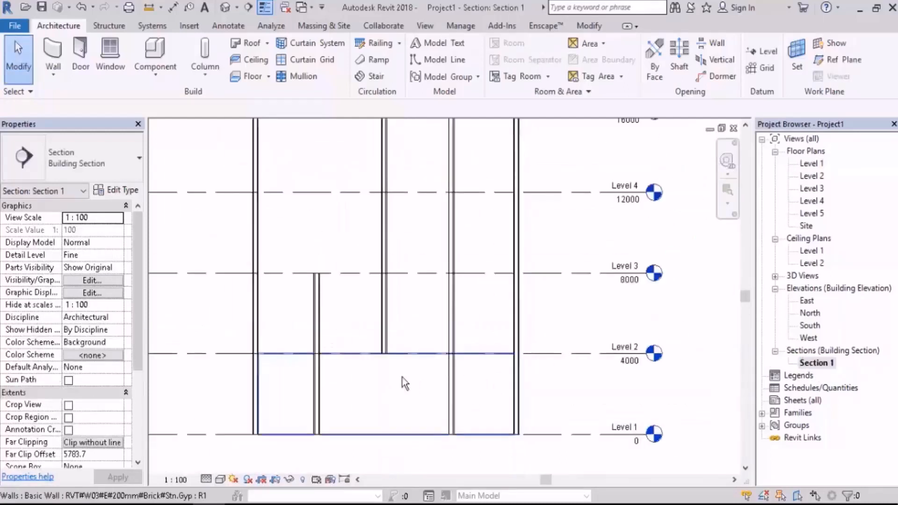
middle_click_drag(402, 377, 454, 388)
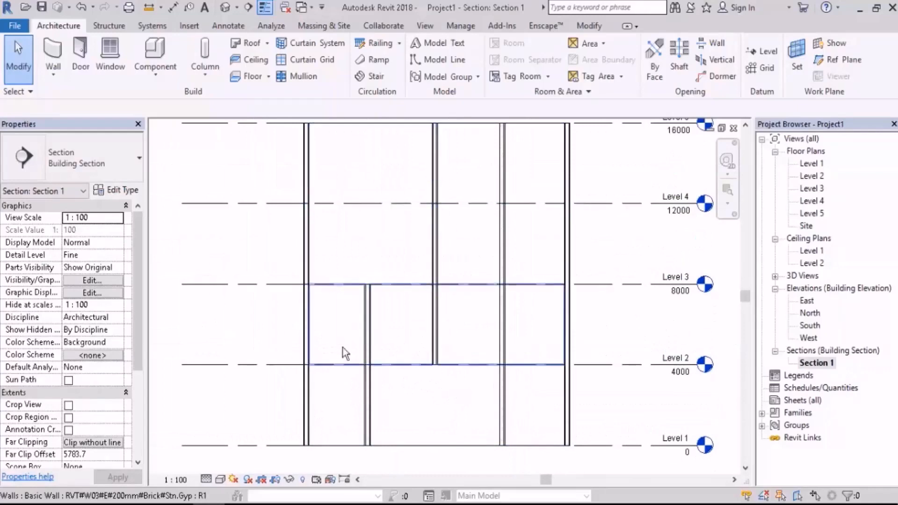
scroll(344, 347, "down", 2)
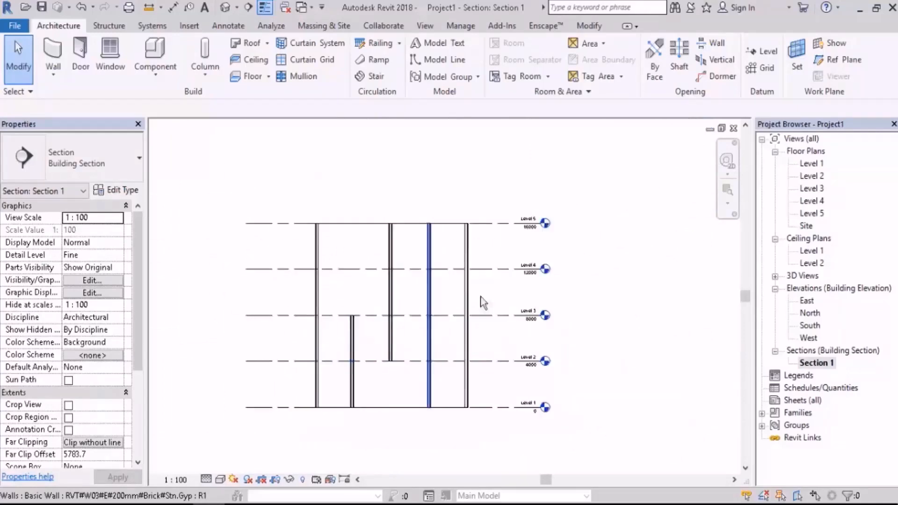
Step: Open the Level 1 floor plan and change its visual style to Hidden Line
double_click(813, 163)
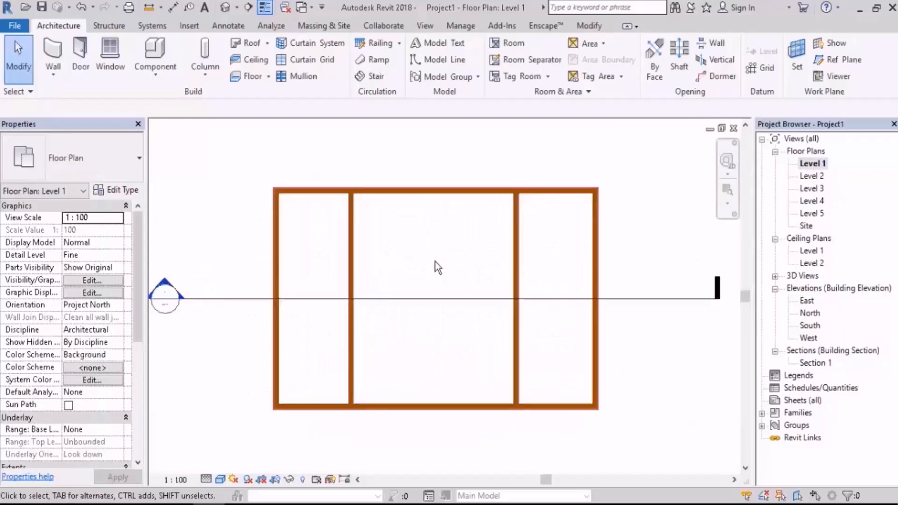
scroll(440, 267, "up", 1)
key("h")
key("l")
middle_click_drag(393, 278, 366, 269)
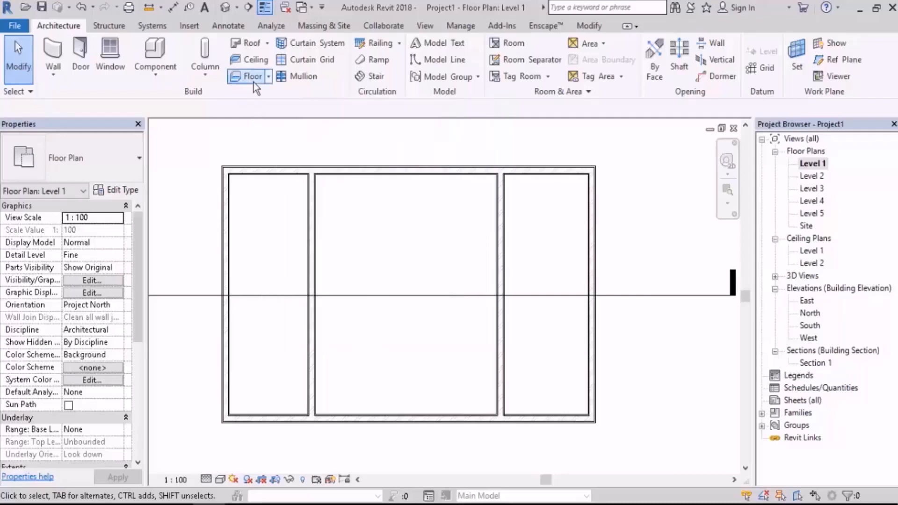
Step: Start a Generic Floor - 400mm boundary sketch on Level 1 using Pick Walls, with lines extending into the wall core
left_click(252, 76)
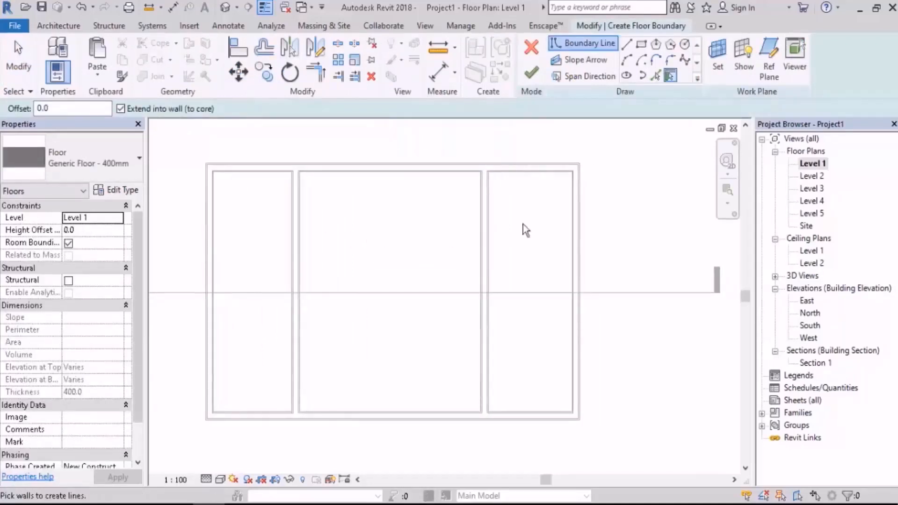
middle_click_drag(342, 230, 411, 243)
scroll(285, 185, "up", 8)
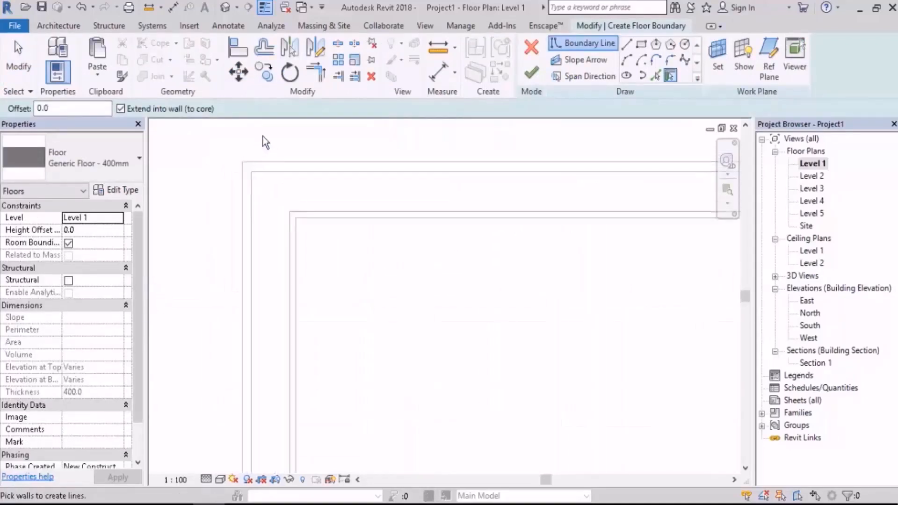
middle_click_drag(294, 152, 296, 172)
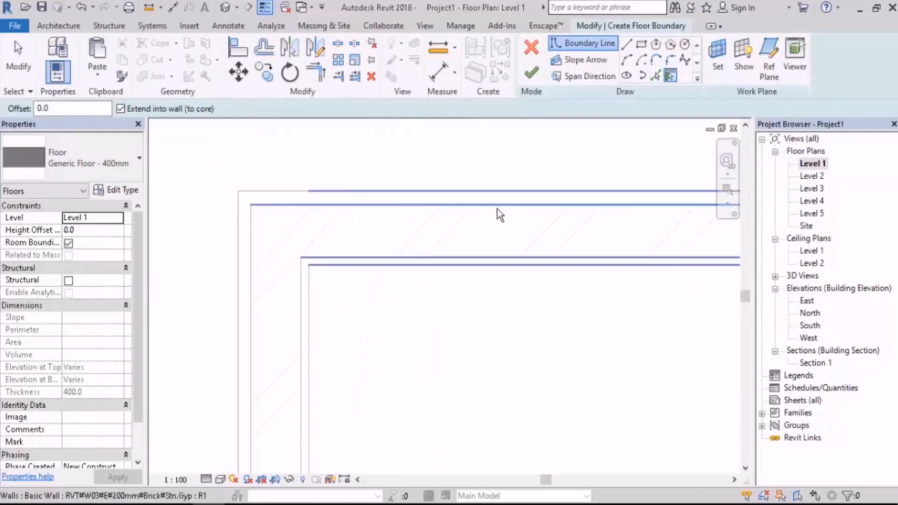
left_click(626, 45)
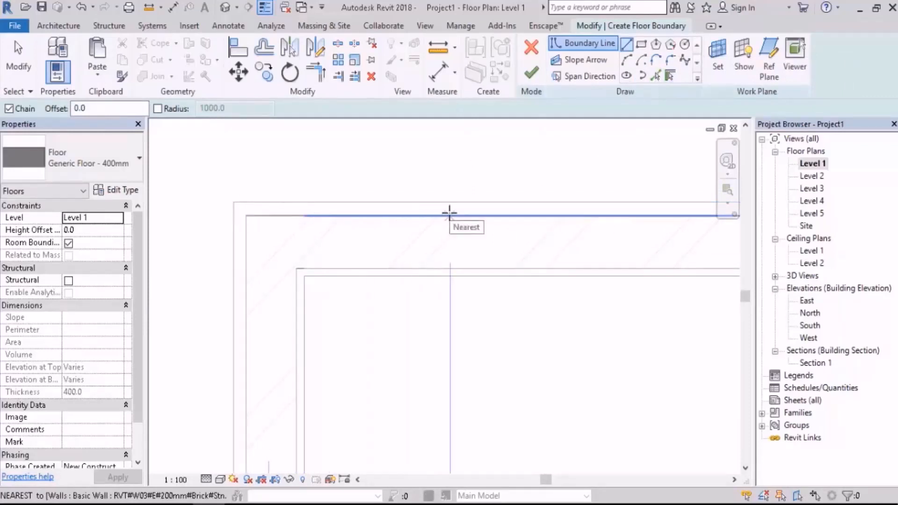
scroll(222, 139, "down", 6)
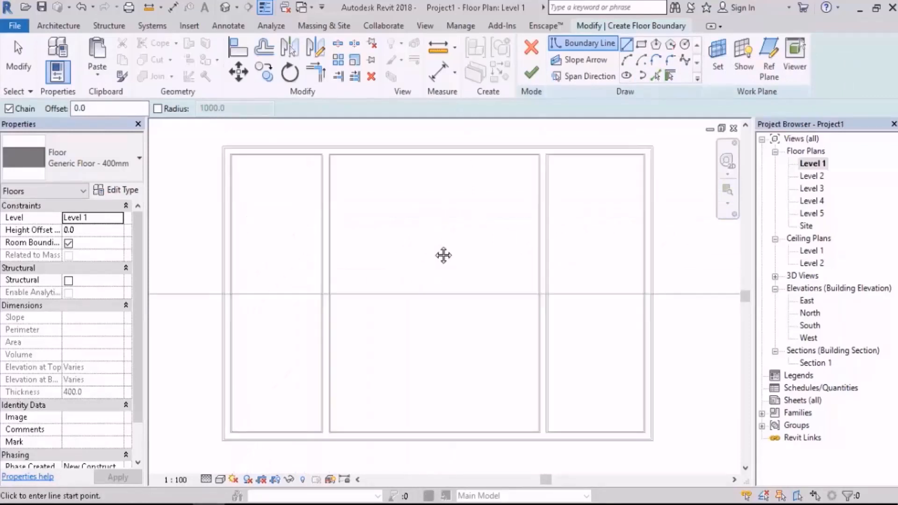
middle_click_drag(443, 255, 452, 255)
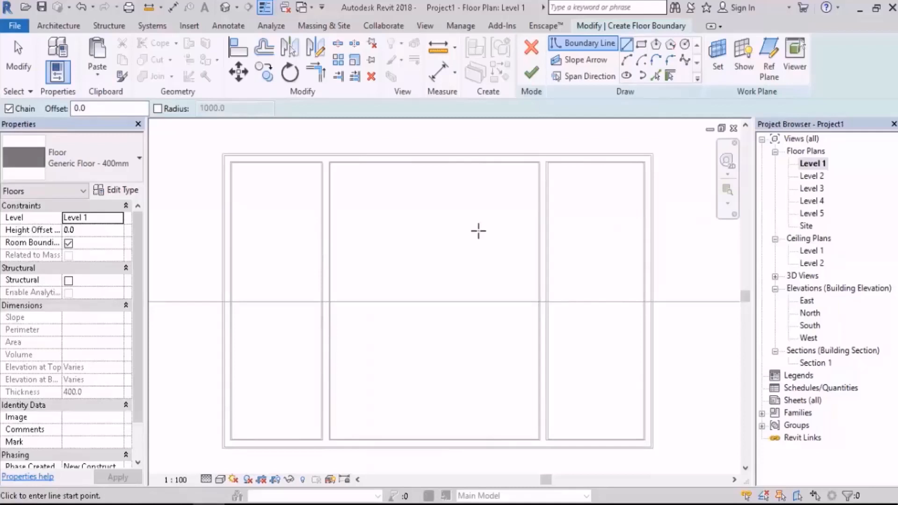
left_click(669, 76)
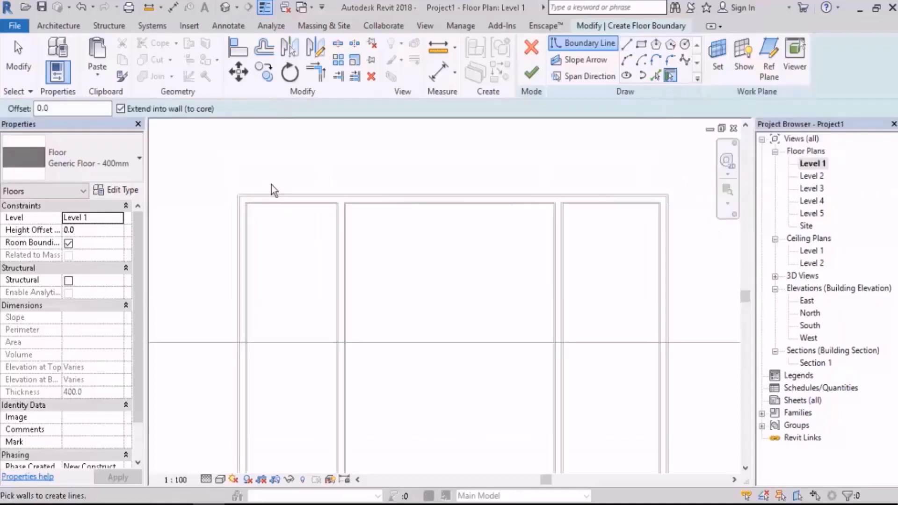
Step: Try a floor boundary line along the outer core face of the upper exterior wall, and undo it
scroll(272, 183, "up", 3)
scroll(274, 183, "up", 3)
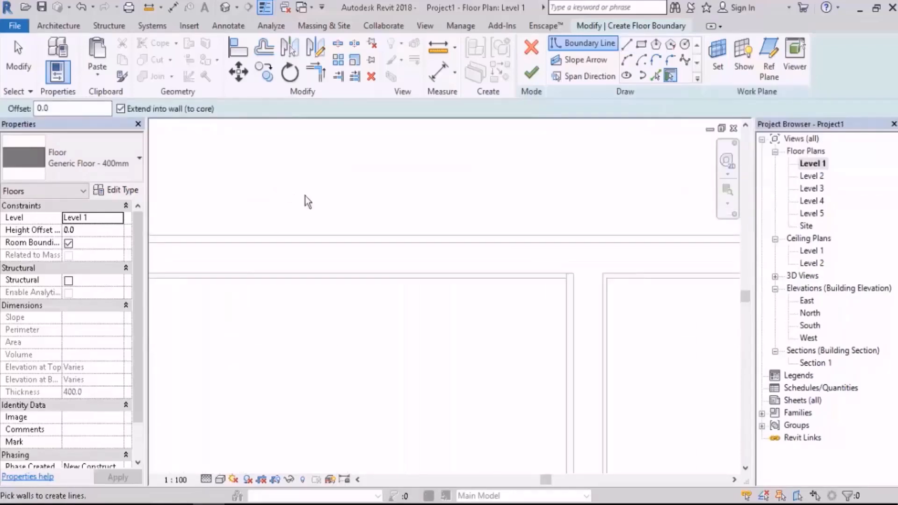
left_click(438, 241)
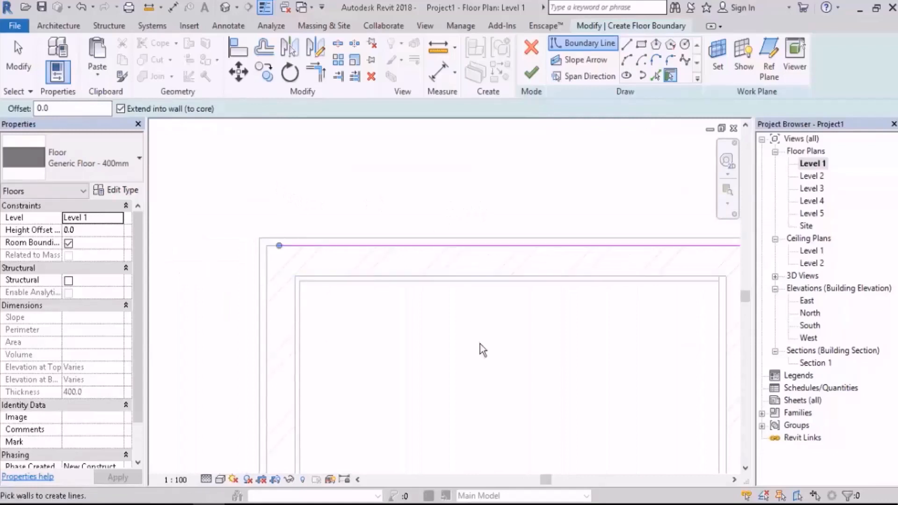
middle_click_drag(479, 344, 446, 324)
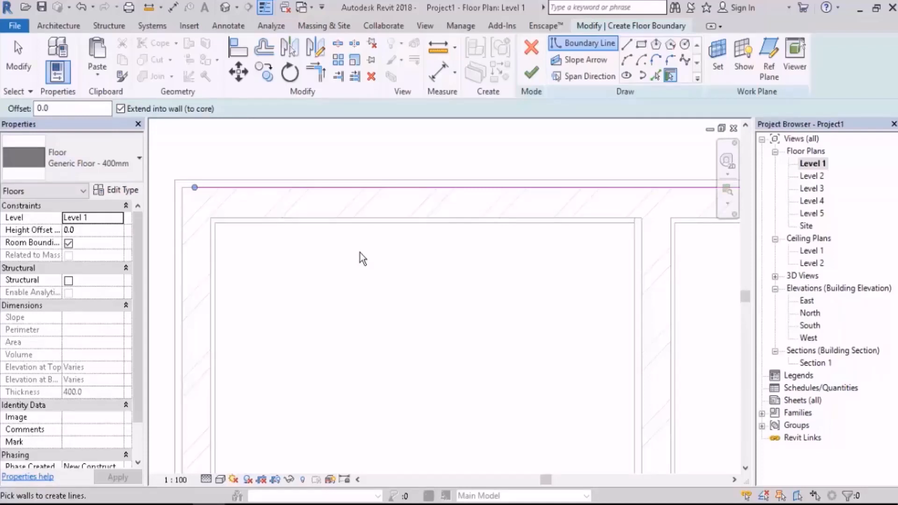
key("Escape")
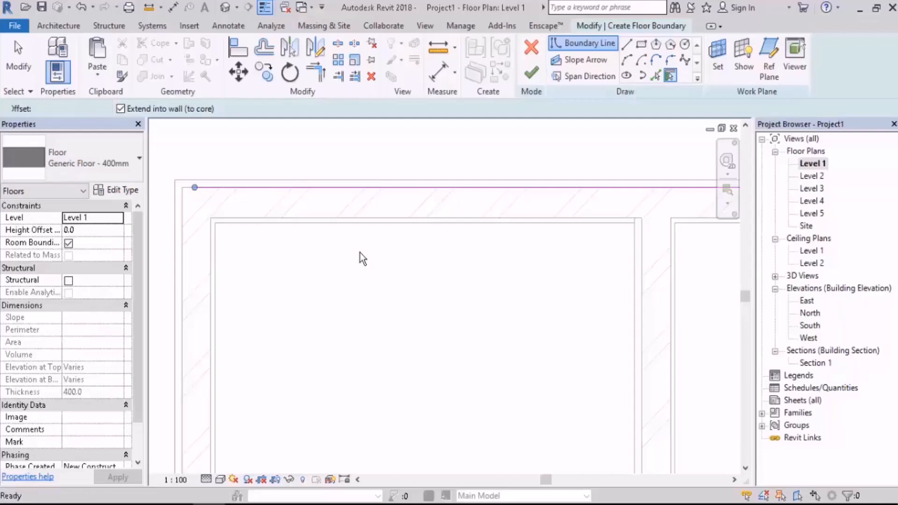
key("ctrl+z")
Step: Try the upper exterior wall's outer and inner core faces as boundary lines one at a time, undoing each pick
scroll(459, 165, "down", 2)
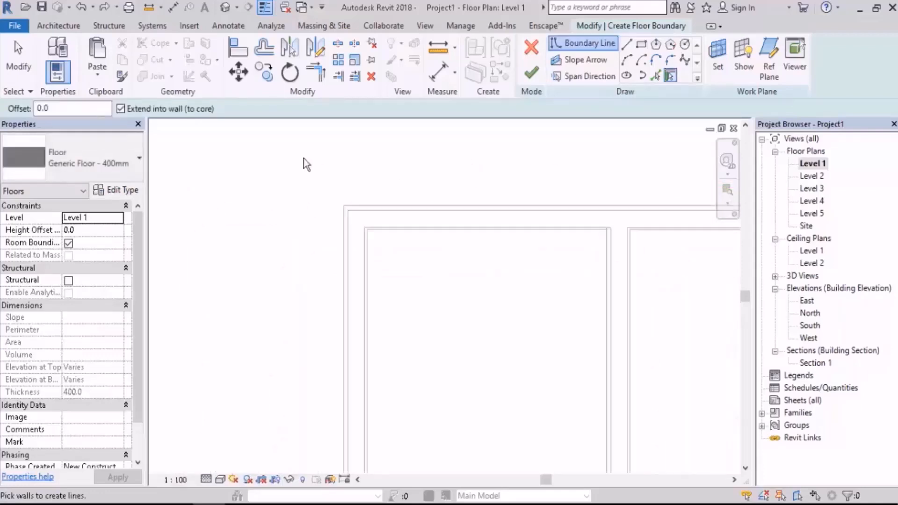
scroll(304, 158, "down", 2)
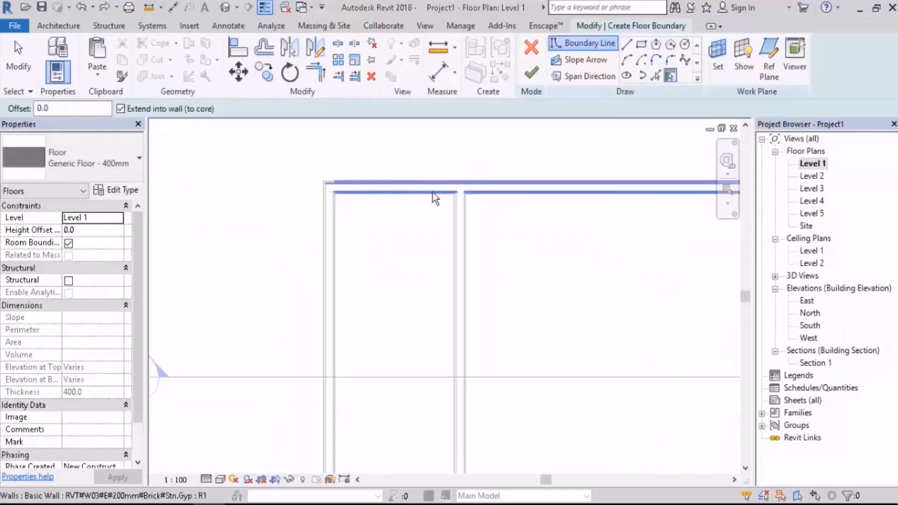
left_click(408, 182)
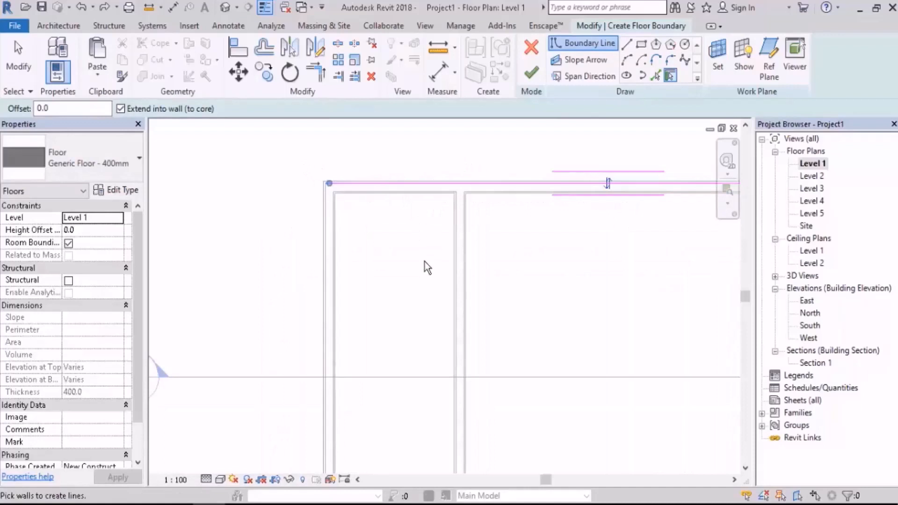
key("ctrl+z")
scroll(364, 178, "up", 5)
middle_click_drag(401, 277, 424, 316)
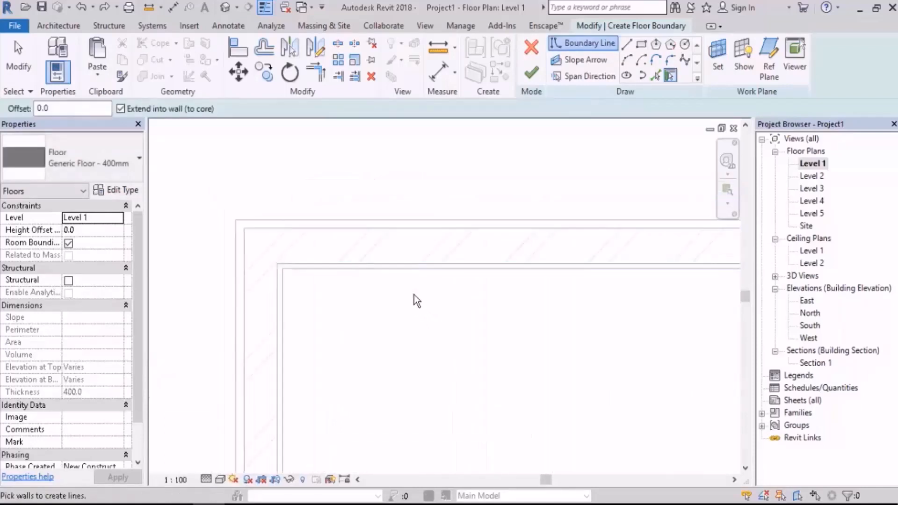
left_click(412, 270)
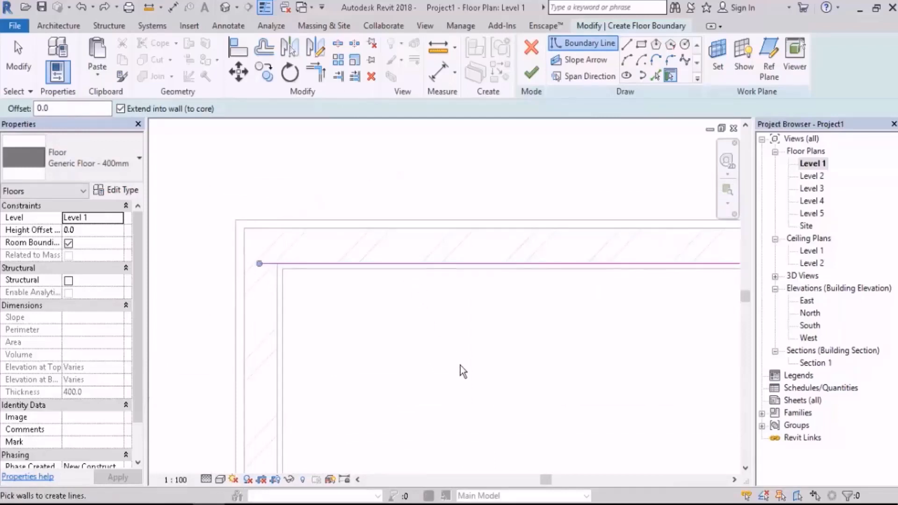
key("ctrl+z")
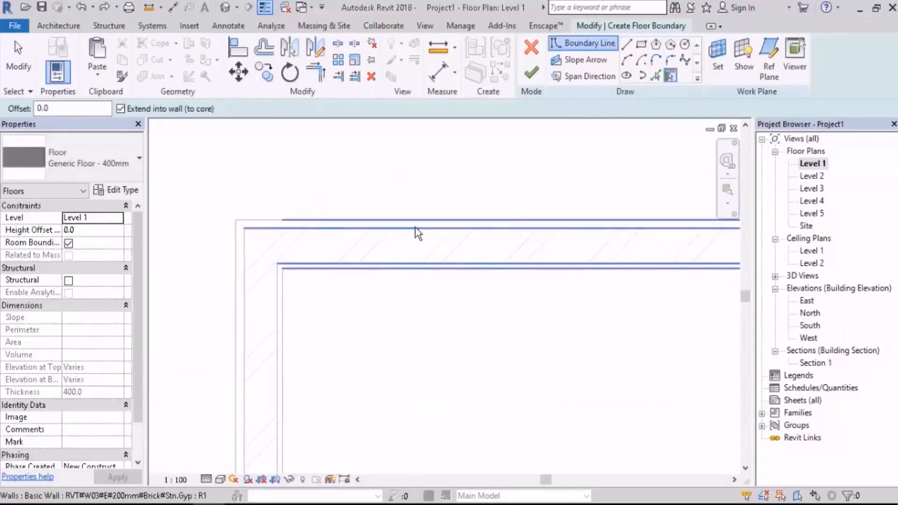
left_click(417, 233)
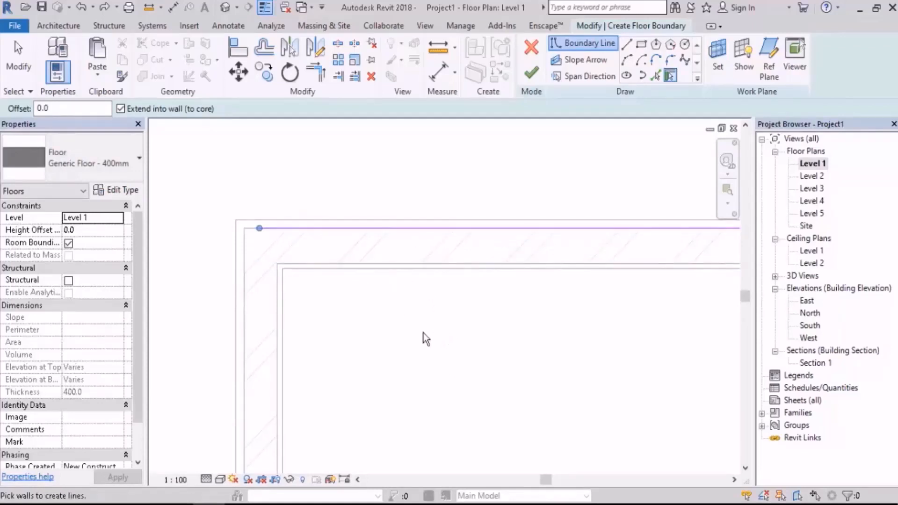
key("ctrl+z")
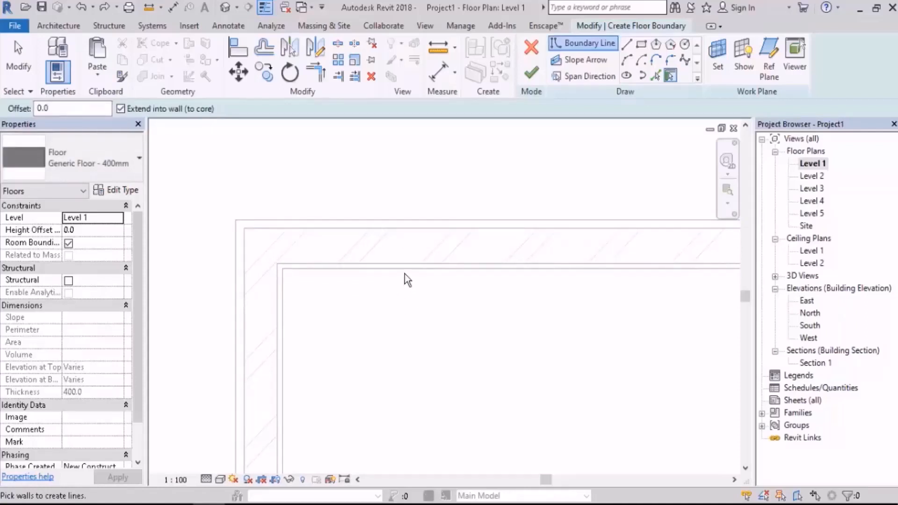
Step: Add boundary lines along the inner core faces of the upper and left exterior walls, and flip them to the outer core faces
left_click(405, 273)
left_click(283, 336)
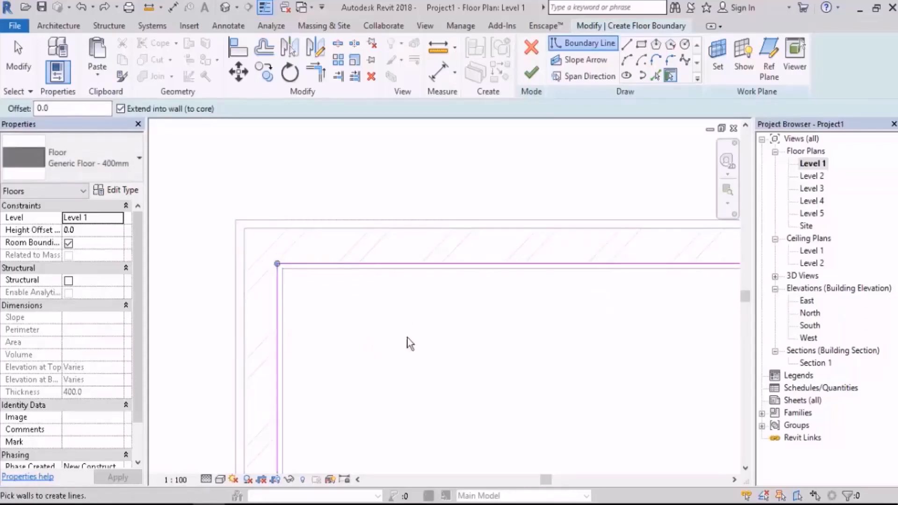
scroll(278, 195, "down", 5)
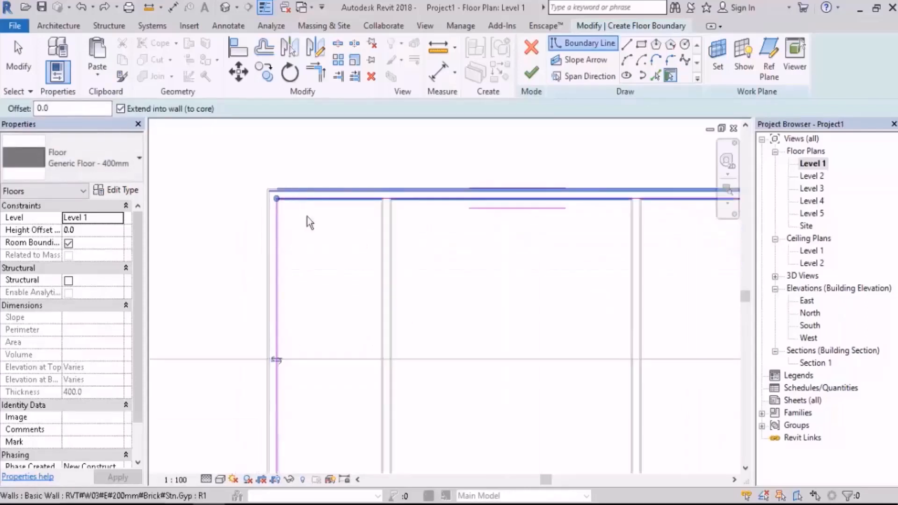
middle_click_drag(323, 287, 338, 222)
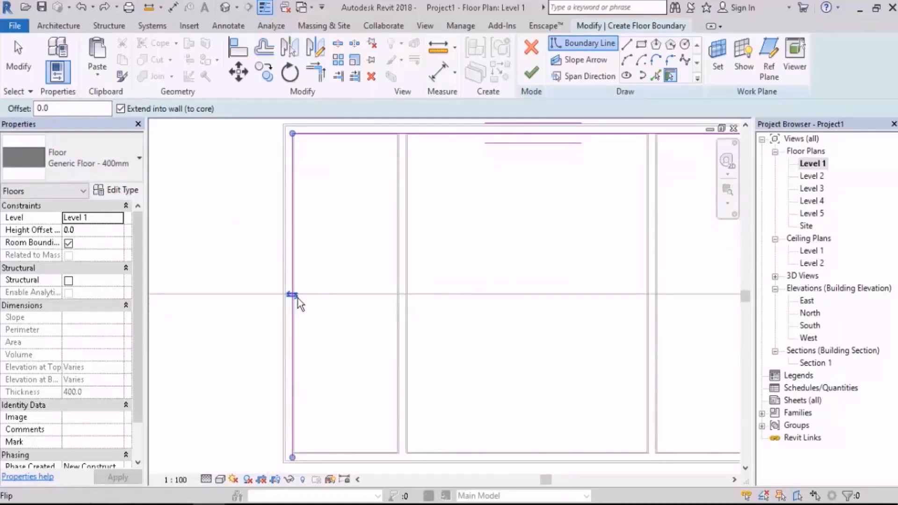
middle_click_drag(330, 187, 326, 315)
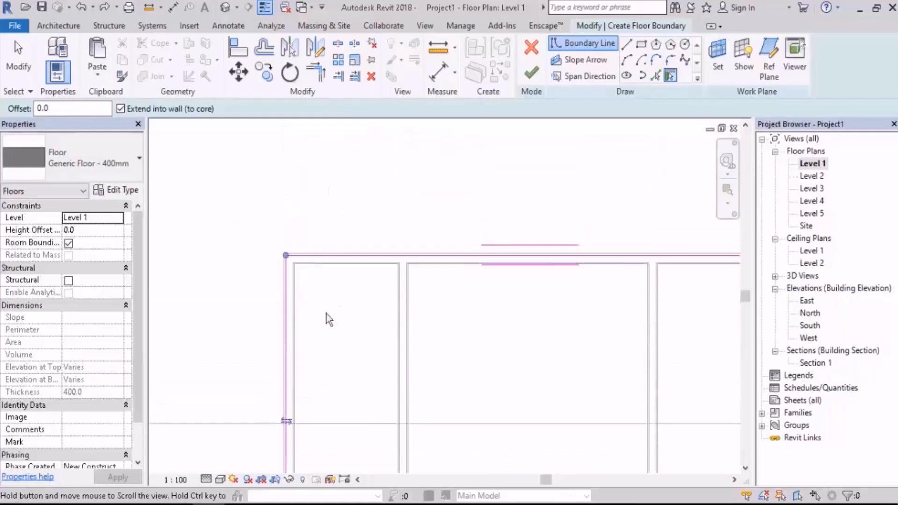
Step: Delete the two floor boundary lines on the upper and left exterior walls
scroll(316, 303, "up", 3)
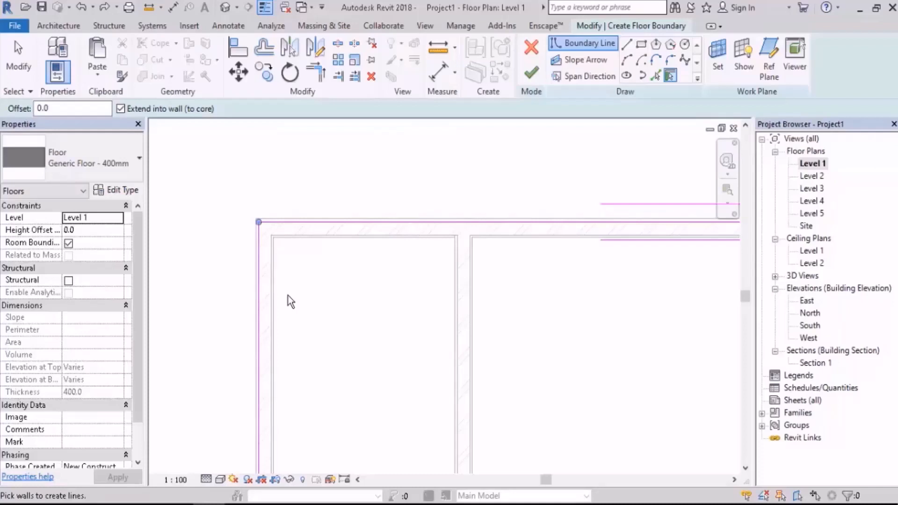
scroll(289, 185, "down", 4)
middle_click_drag(394, 281, 390, 291)
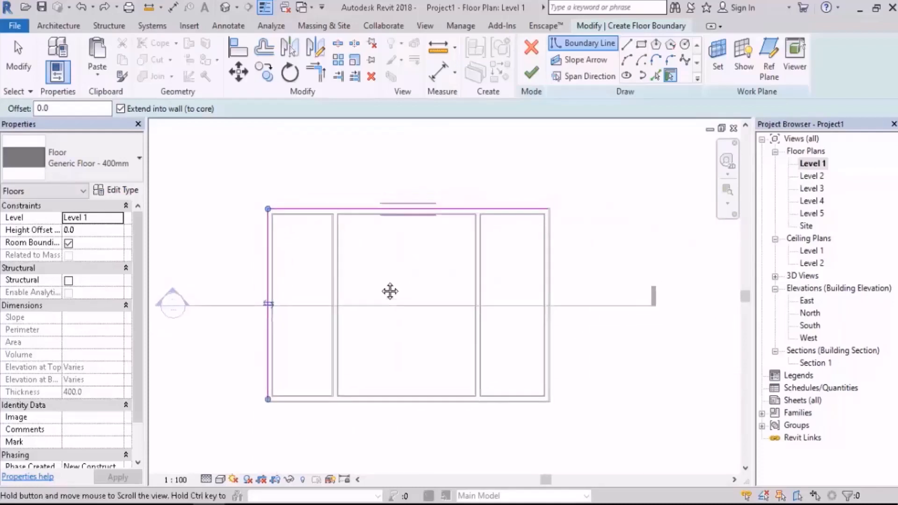
key("Escape")
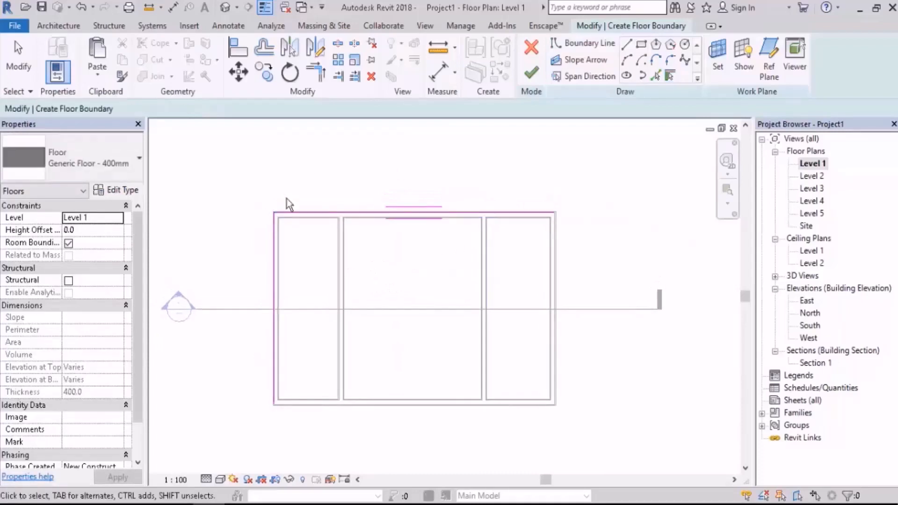
left_click_drag(287, 198, 241, 256)
key("Delete")
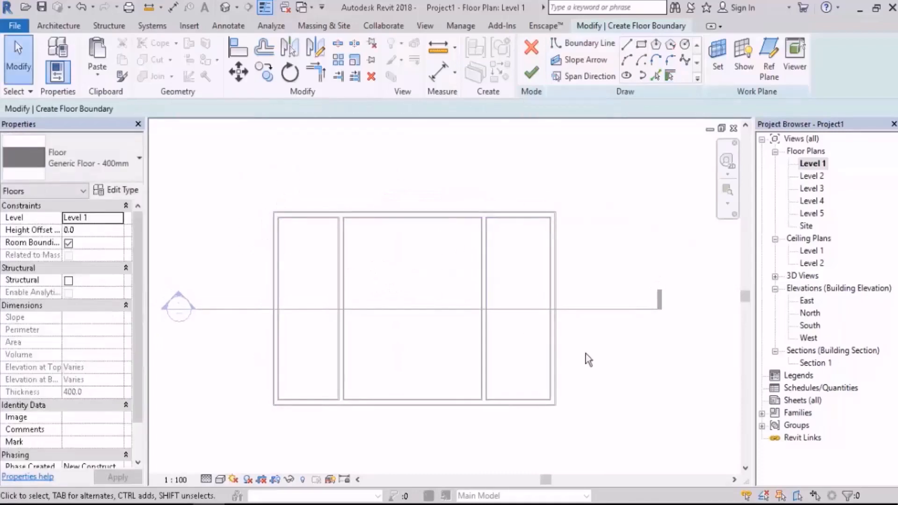
Step: Try creating the floor boundary from the whole chain of exterior walls along their outer core faces, and undo it
scroll(454, 353, "up", 2)
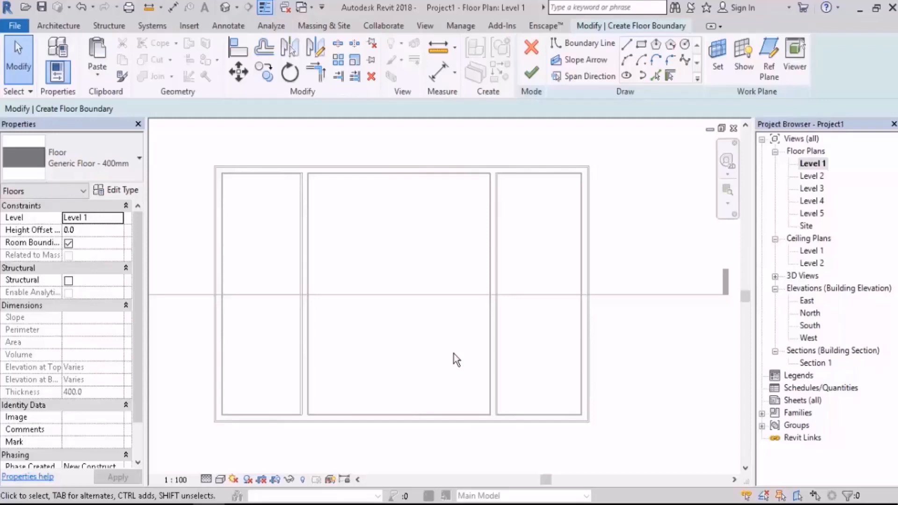
scroll(429, 326, "up", 1)
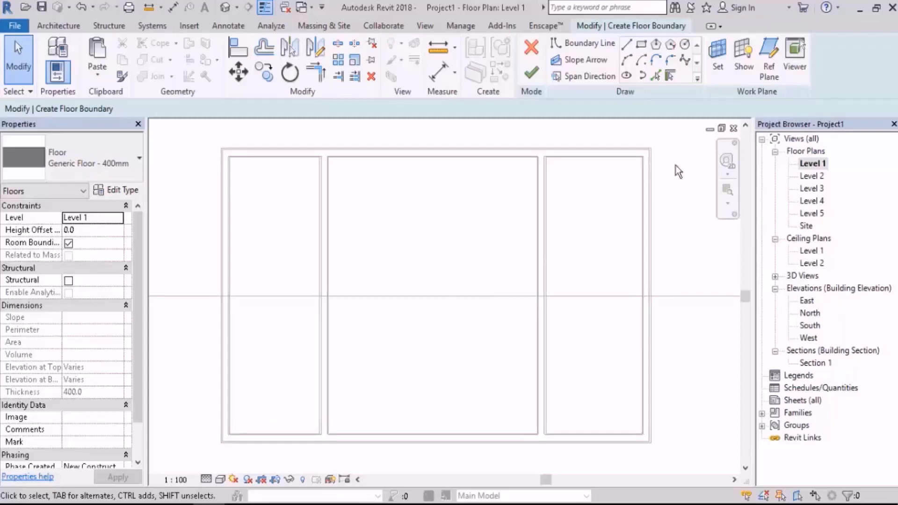
left_click(670, 76)
middle_click_drag(484, 208, 467, 216)
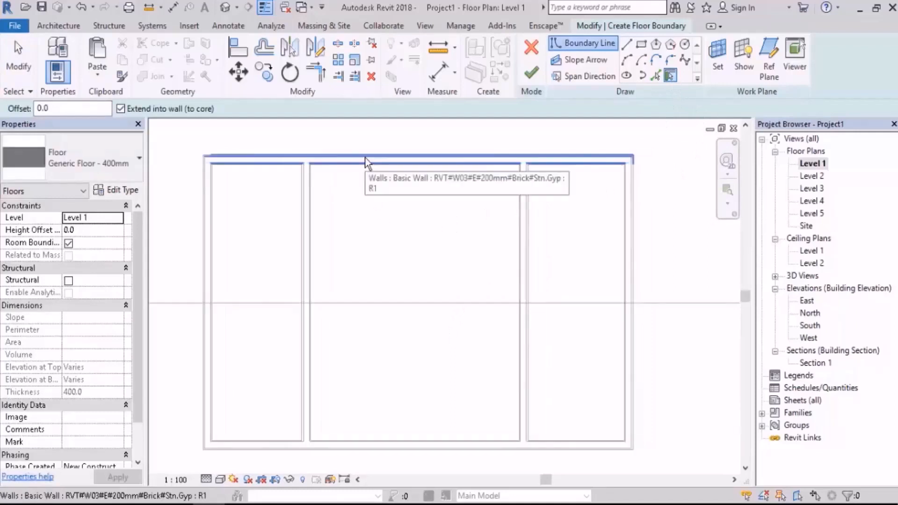
key("Tab")
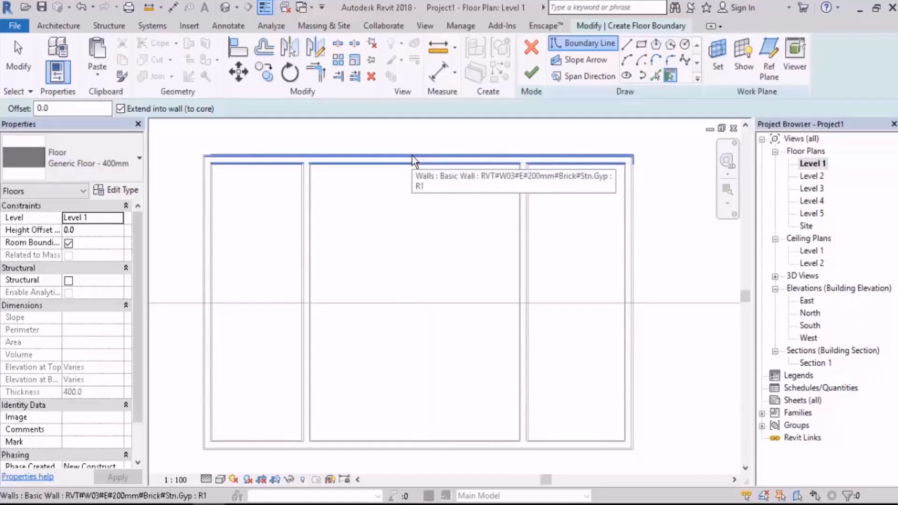
key("Tab")
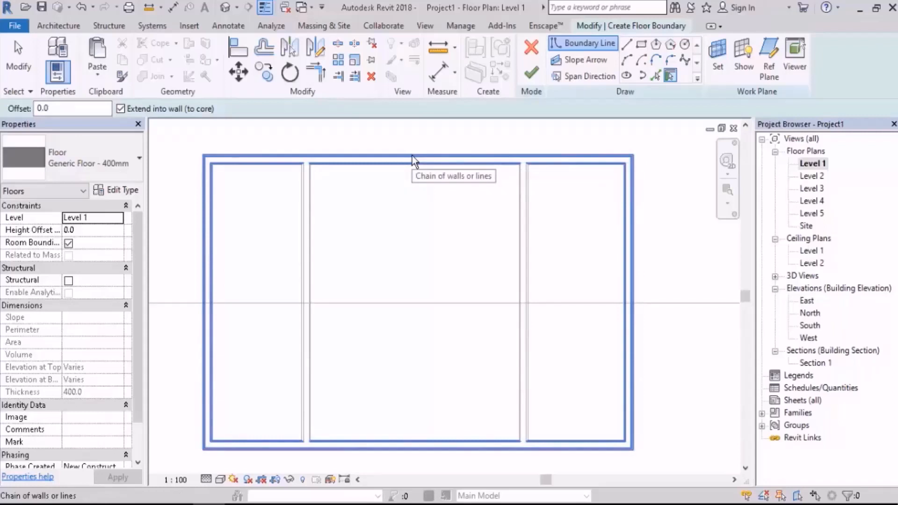
left_click(411, 156)
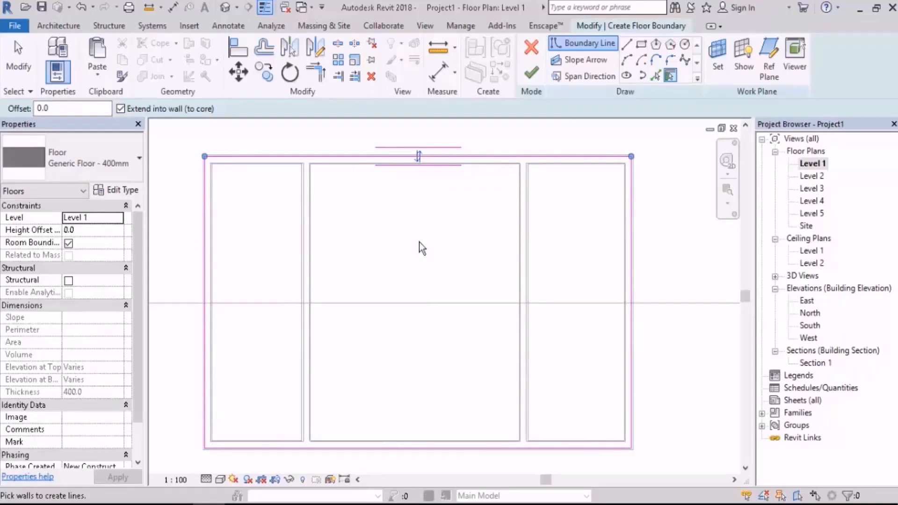
key("ctrl+z")
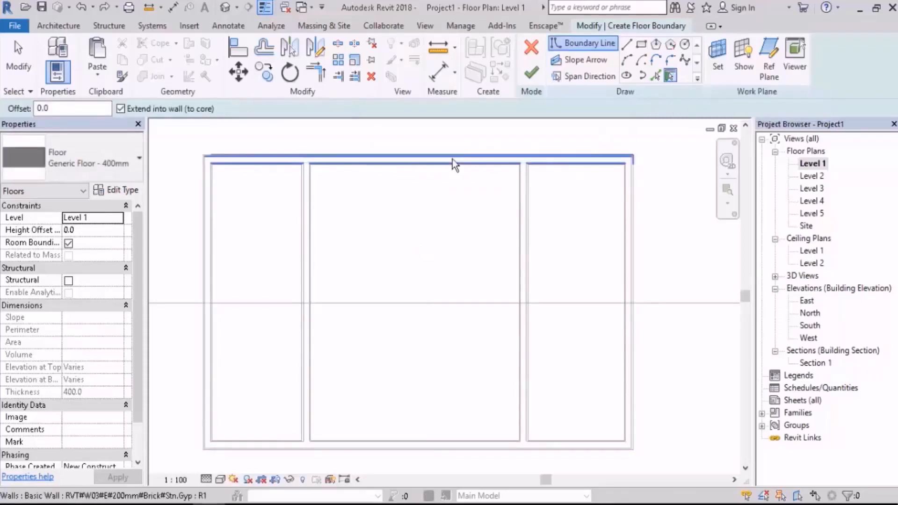
Step: Try the whole chain of exterior walls as the floor boundary, and discard the floor sketch
key("Tab")
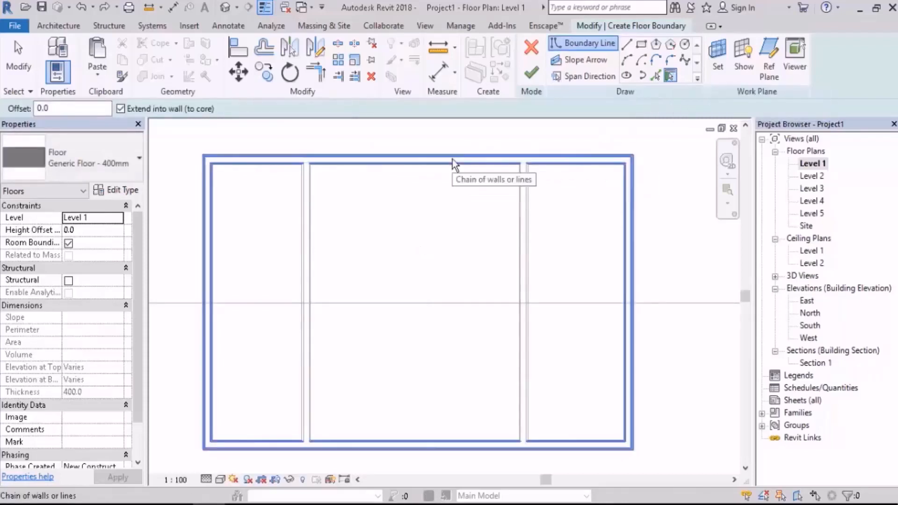
left_click(453, 159)
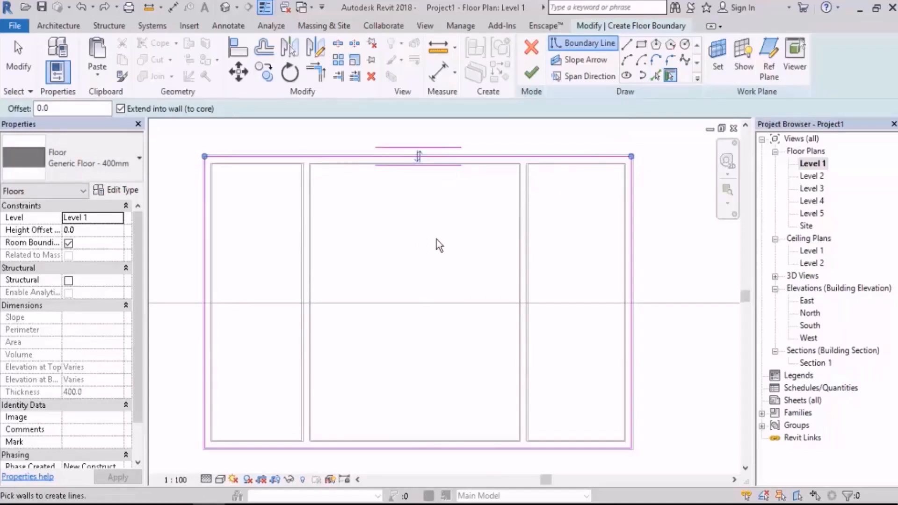
left_click(531, 47)
left_click(493, 268)
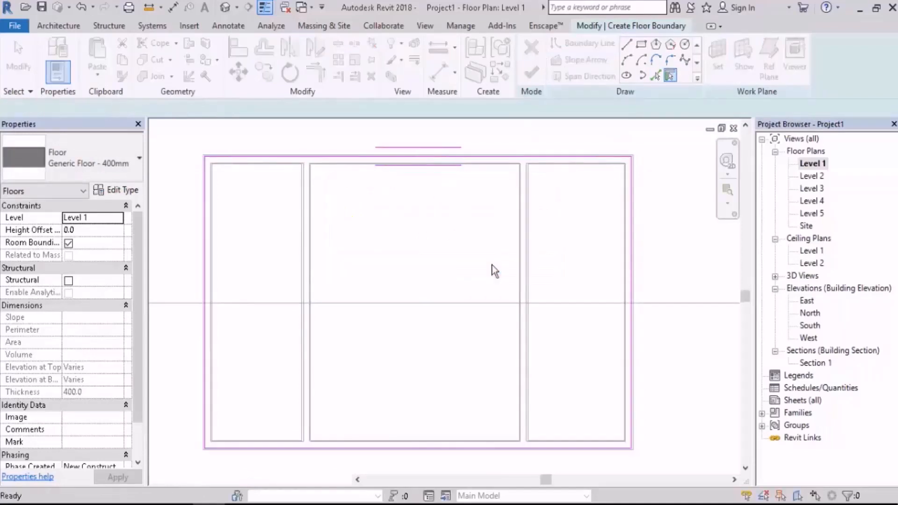
Step: Draw four extension walls from the upper exterior wall, about 4700 mm up, across, about 7200 mm down, and back to the right exterior wall
middle_click_drag(565, 250, 475, 317)
left_click(56, 59)
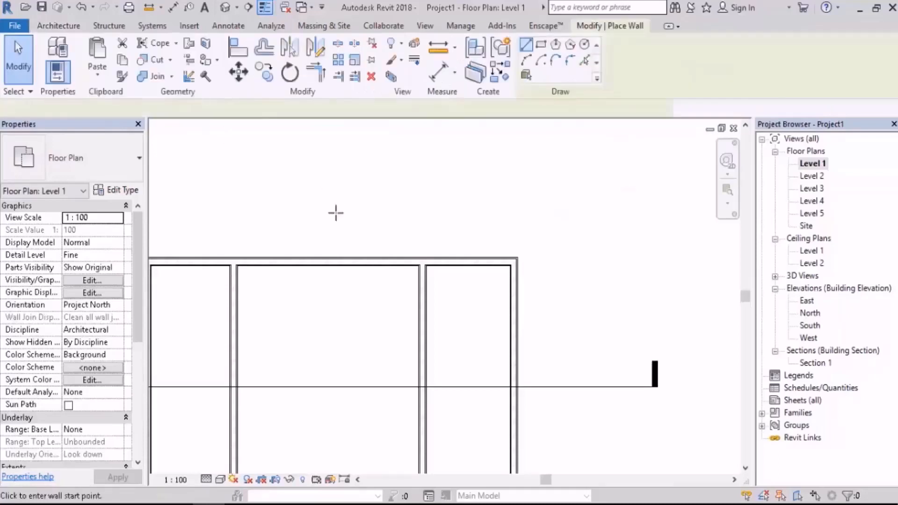
left_click(331, 264)
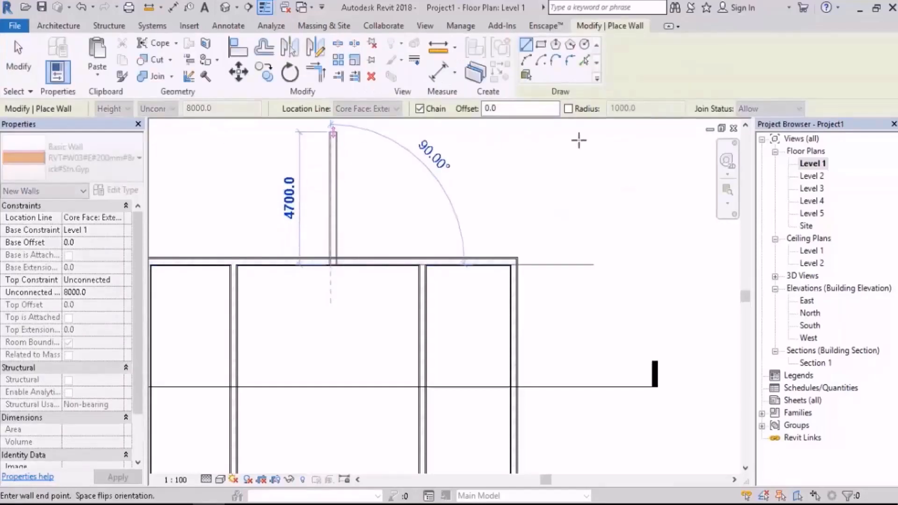
left_click(595, 134)
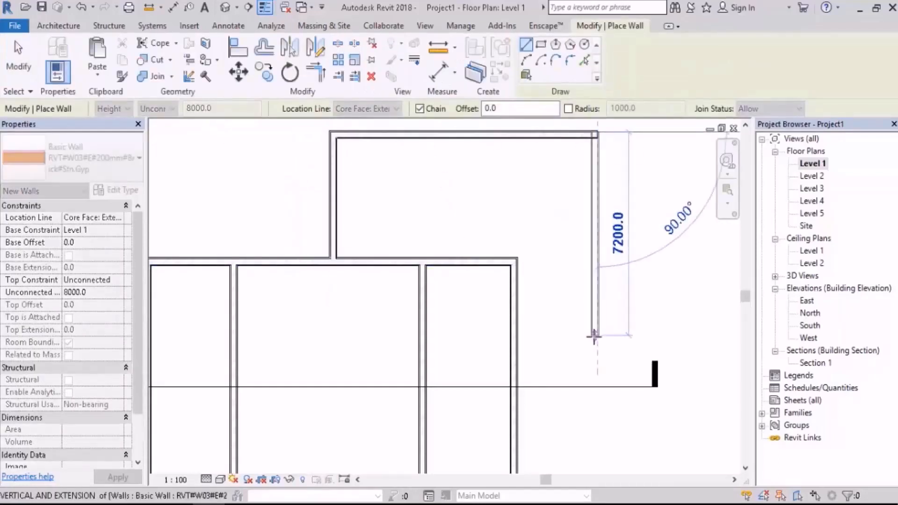
left_click(594, 336)
left_click(517, 335)
scroll(579, 201, "down", 2)
middle_click_drag(534, 302, 537, 317)
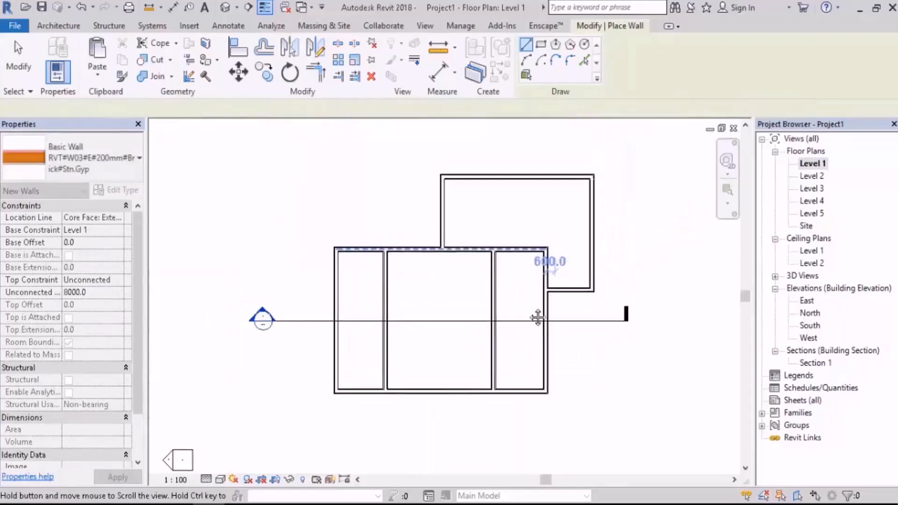
key("Escape")
key("Escape")
middle_click_drag(582, 297, 566, 304)
scroll(541, 305, "up", 1)
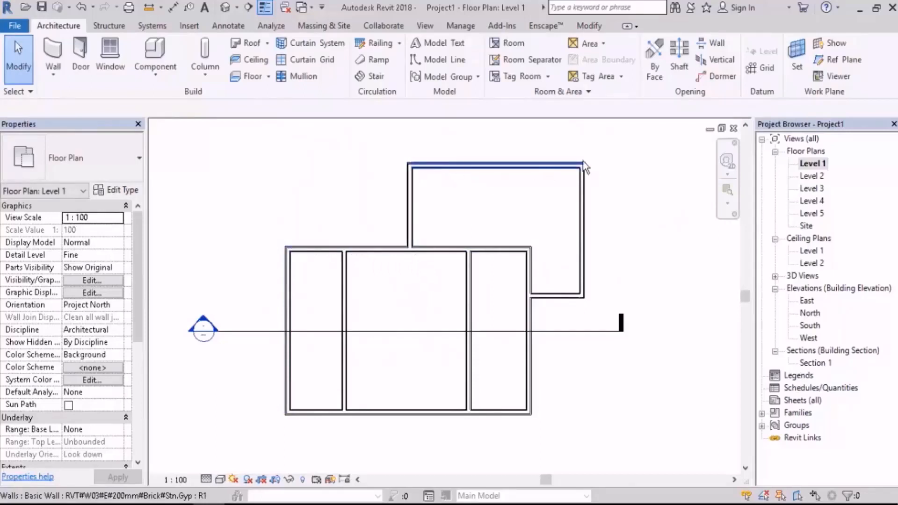
Step: Start a Level 1 floor and add boundary lines along the outer core faces of the main building's chain of exterior walls
left_click(250, 79)
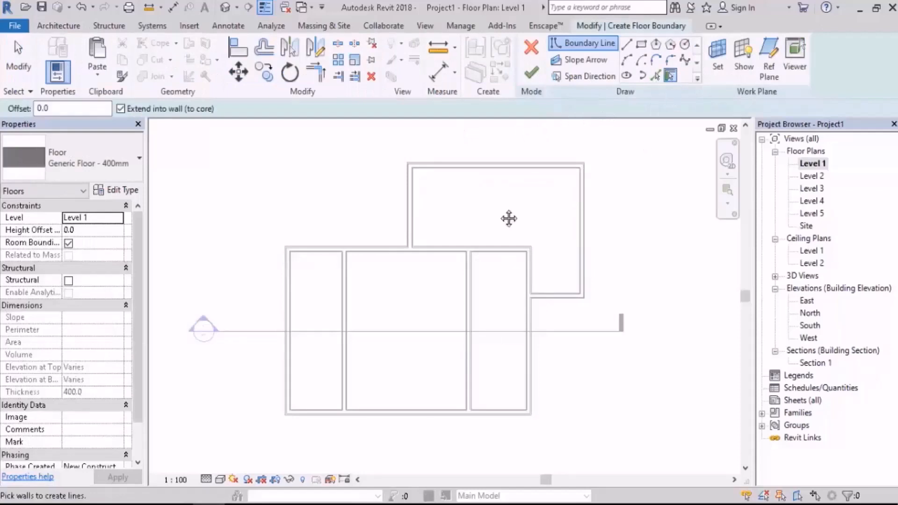
middle_click_drag(509, 219, 512, 228)
key("Tab")
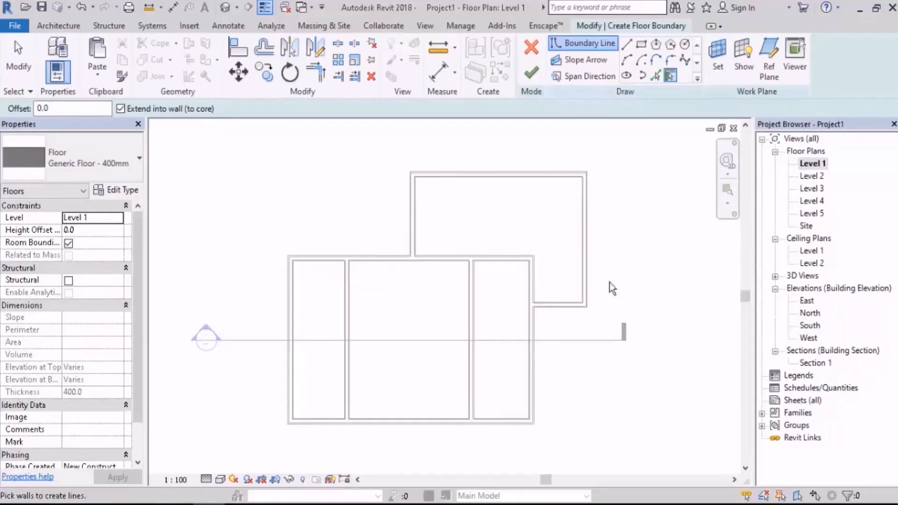
middle_click_drag(387, 295, 397, 303)
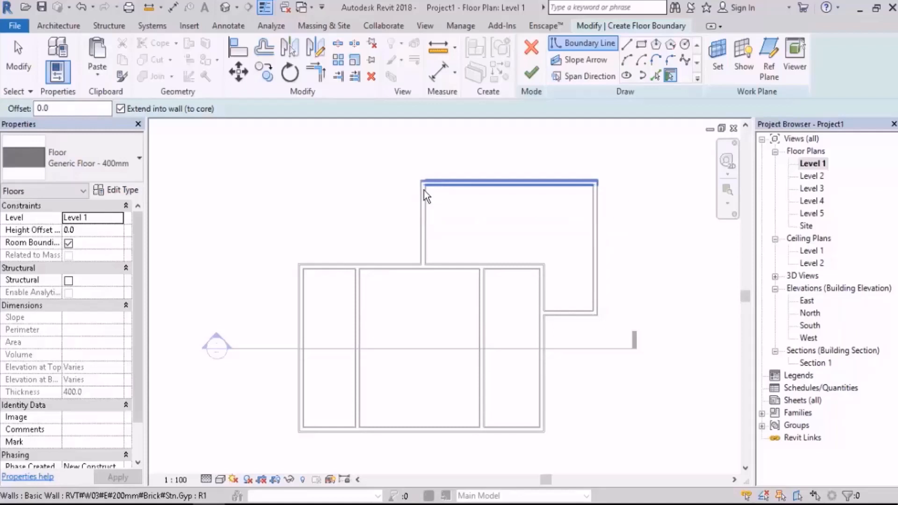
scroll(442, 290, "up", 2)
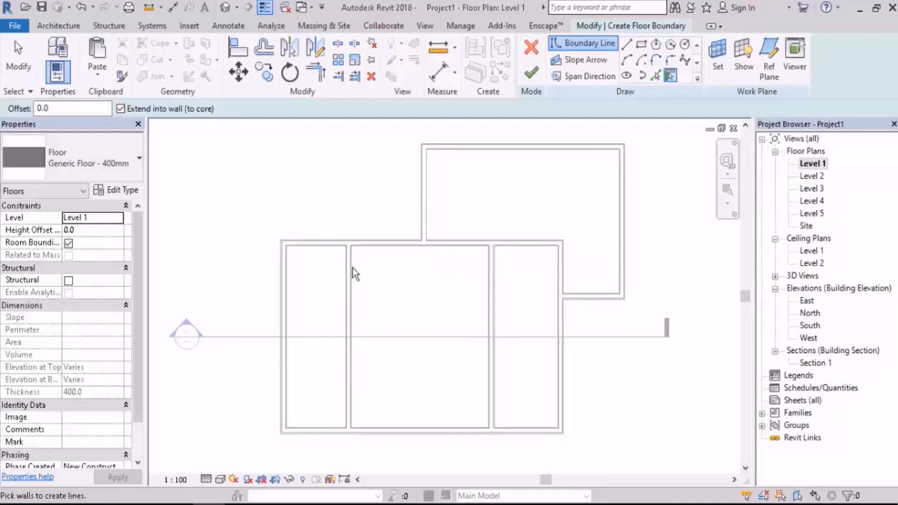
key("Tab")
left_click(396, 243)
middle_click_drag(485, 326, 463, 395)
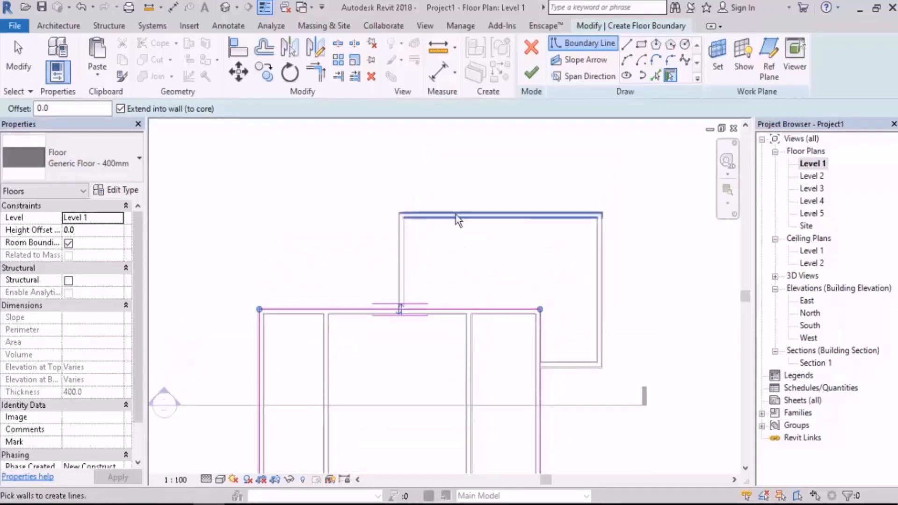
Step: Add floor boundary lines along the chain of extension walls and flip them to the outer core faces
key("Tab")
left_click(456, 216)
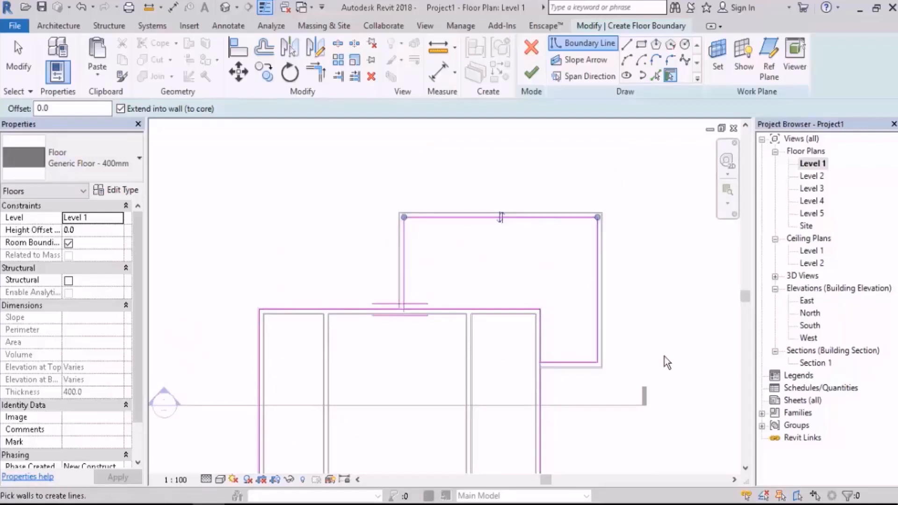
middle_click_drag(623, 357, 615, 310)
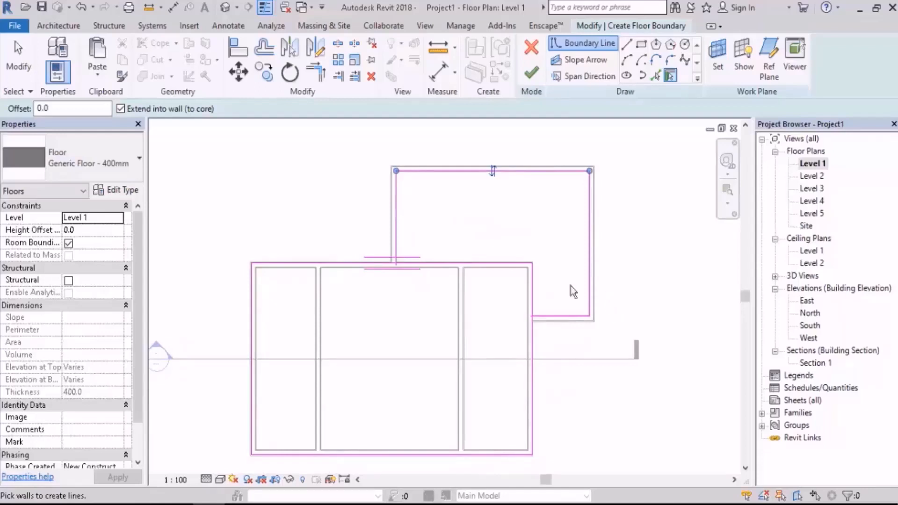
scroll(493, 176, "up", 6)
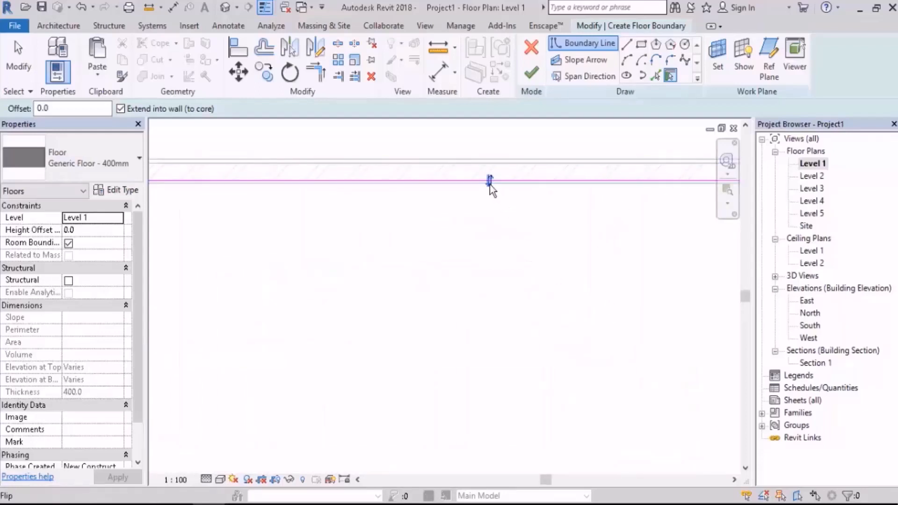
left_click(490, 181)
scroll(503, 133, "down", 4)
middle_click_drag(427, 261, 427, 215)
middle_click_drag(467, 279, 476, 317)
scroll(454, 206, "down", 2)
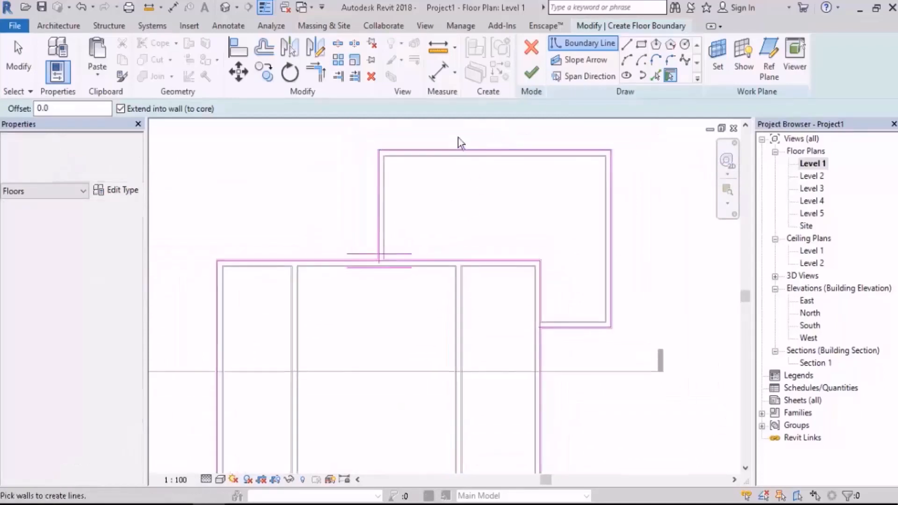
Step: Try to finish the floor from the main building and extension boundary lines
key("Escape")
left_click(526, 74)
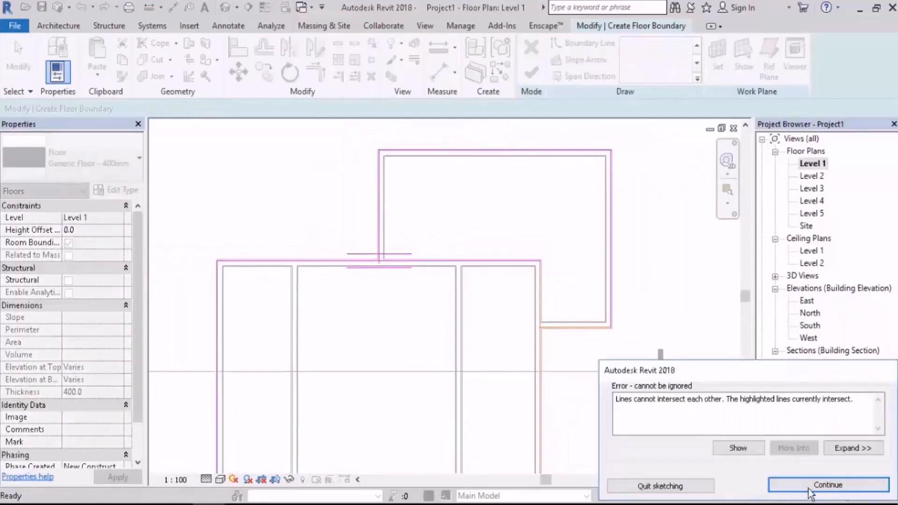
left_click(851, 485)
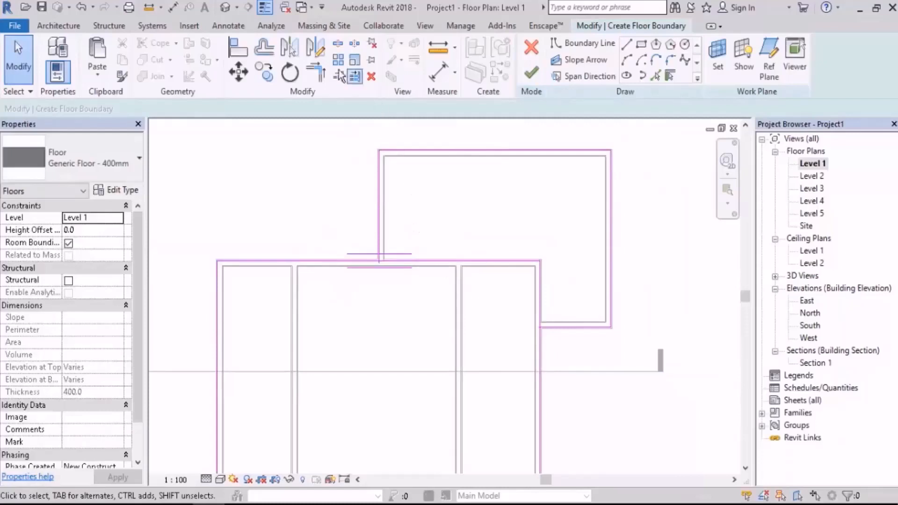
Step: Trim the boundary lines to corners at both junctions of the extension and the main building, forming one closed outline
left_click(316, 70)
left_click(364, 260)
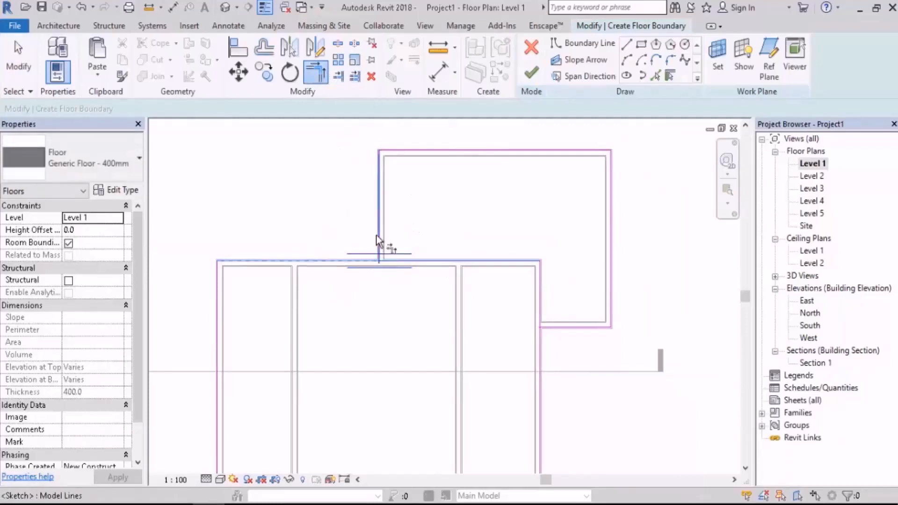
left_click(378, 234)
left_click(551, 329)
left_click(540, 379)
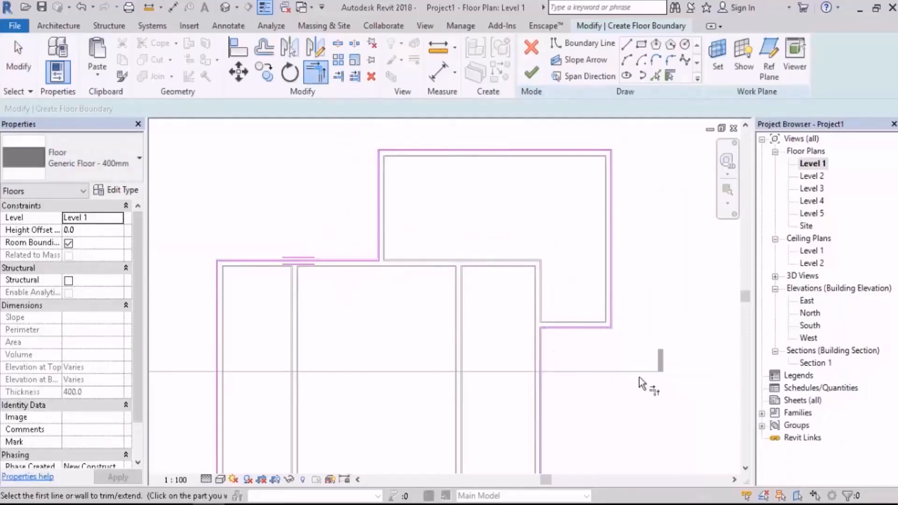
middle_click_drag(583, 390, 597, 349)
scroll(557, 313, "down", 1)
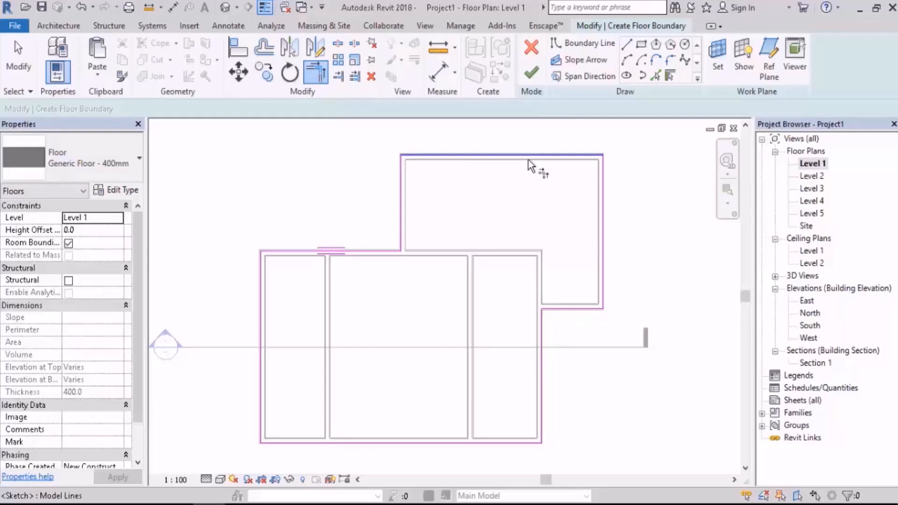
Step: Delete all floor boundary lines around the main building and the extension
scroll(484, 188, "down", 1)
middle_click_drag(519, 243, 505, 250)
key("Escape")
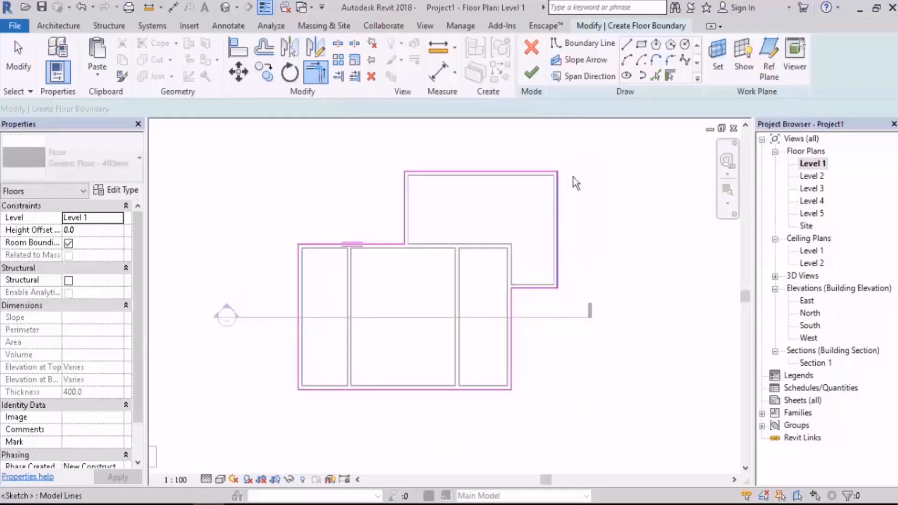
left_click_drag(589, 141, 276, 430)
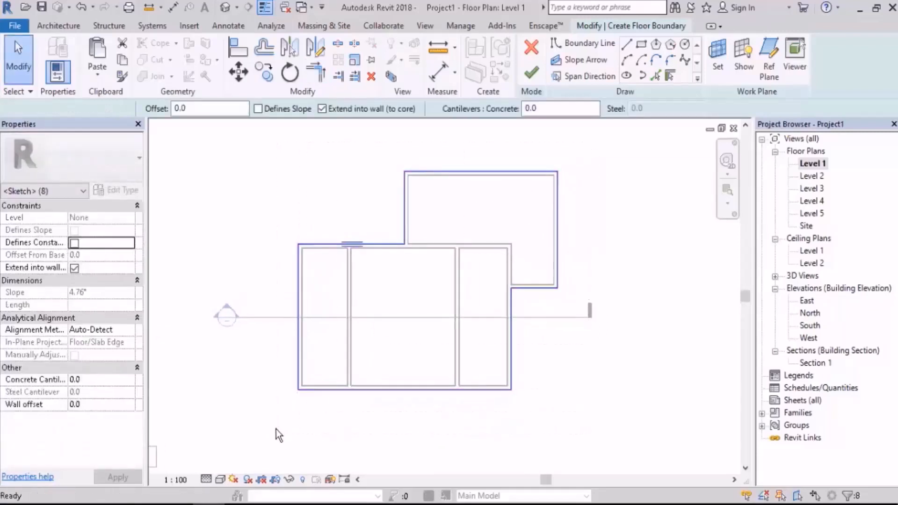
key("Delete")
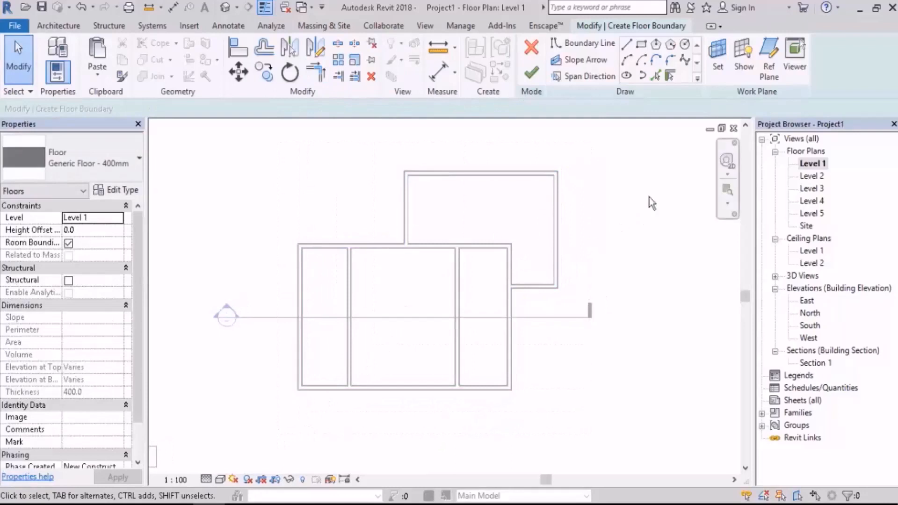
Step: Try picking the main building's upper wall and the extension's left and upper walls individually as floor boundaries, and discard the sketch
left_click(670, 75)
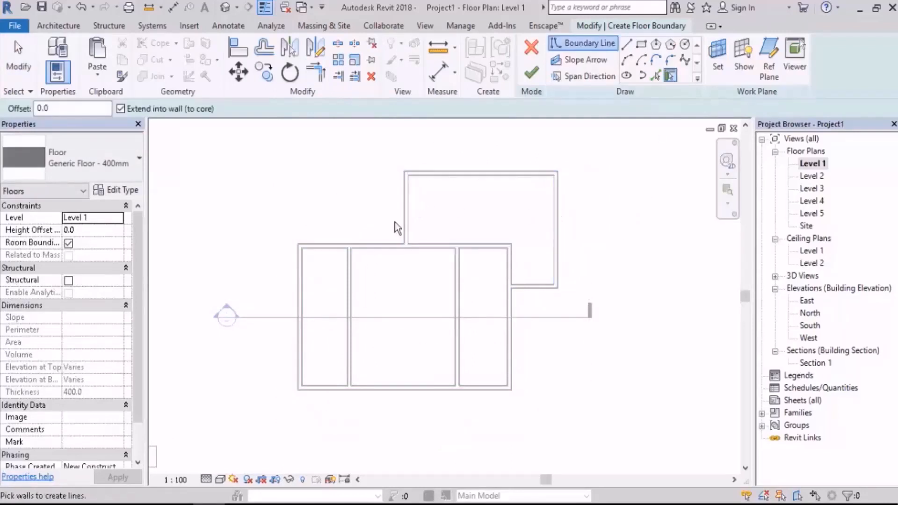
left_click(382, 245)
left_click(445, 171)
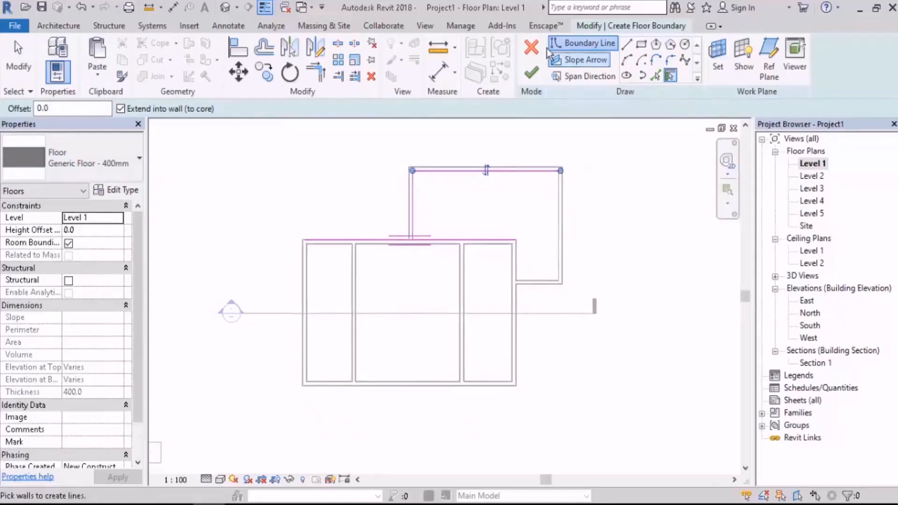
left_click(531, 47)
left_click(482, 266)
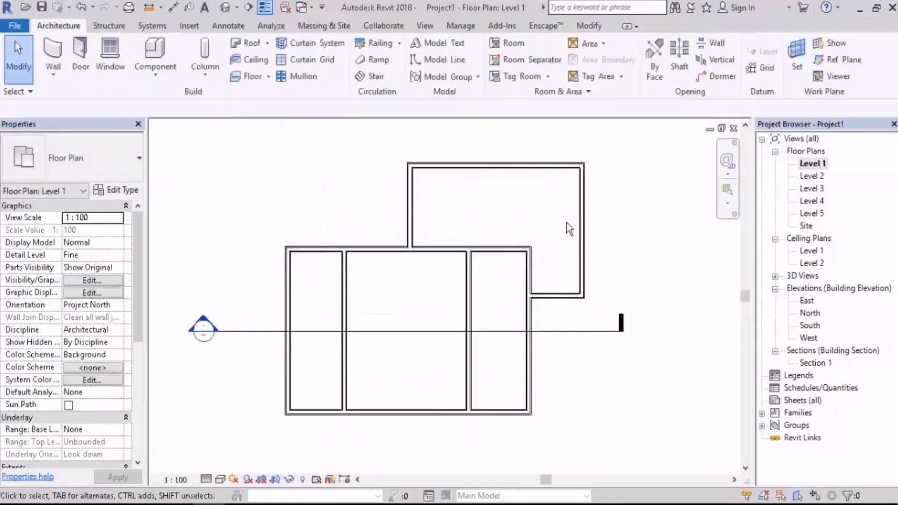
Step: Delete the chain of four extension walls
left_click(509, 199)
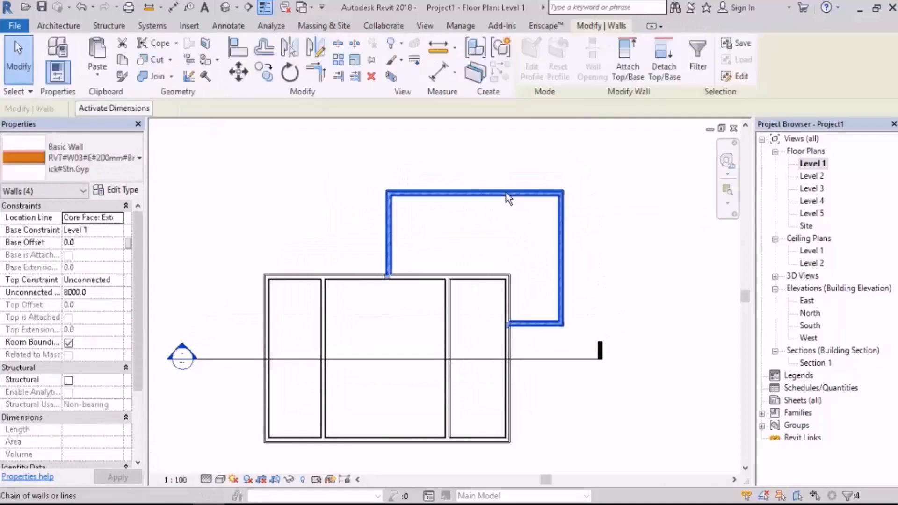
key("Delete")
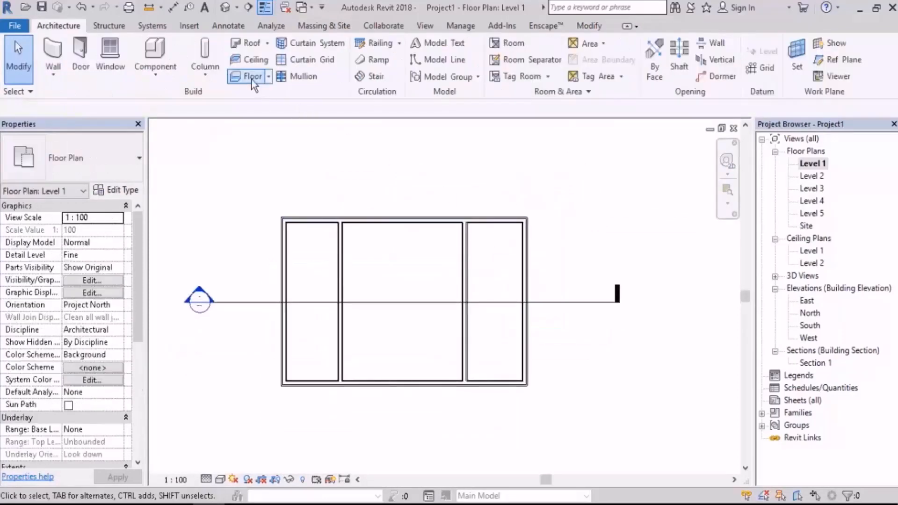
Step: Create a Generic Floor - 400mm on Level 1 bounded by the whole chain of exterior walls, and check it in 3D
left_click(252, 78)
scroll(453, 252, "up", 5)
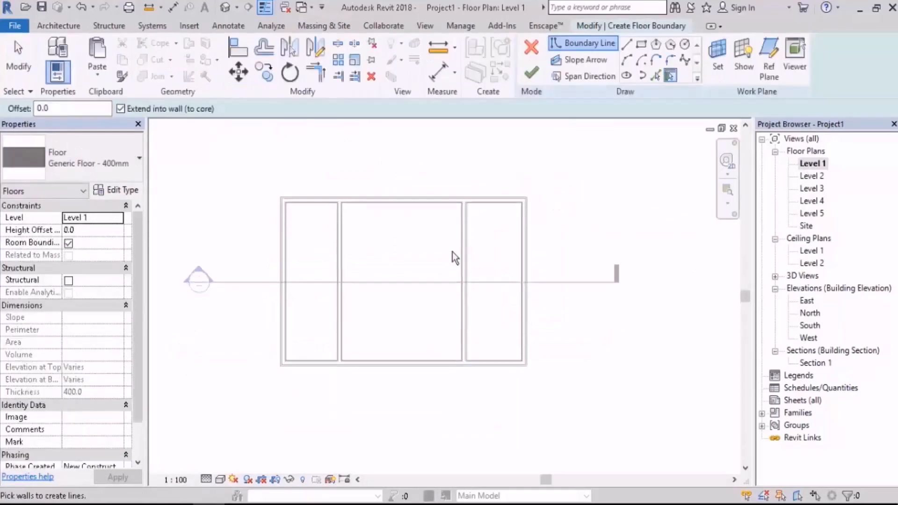
middle_click_drag(461, 256, 477, 193)
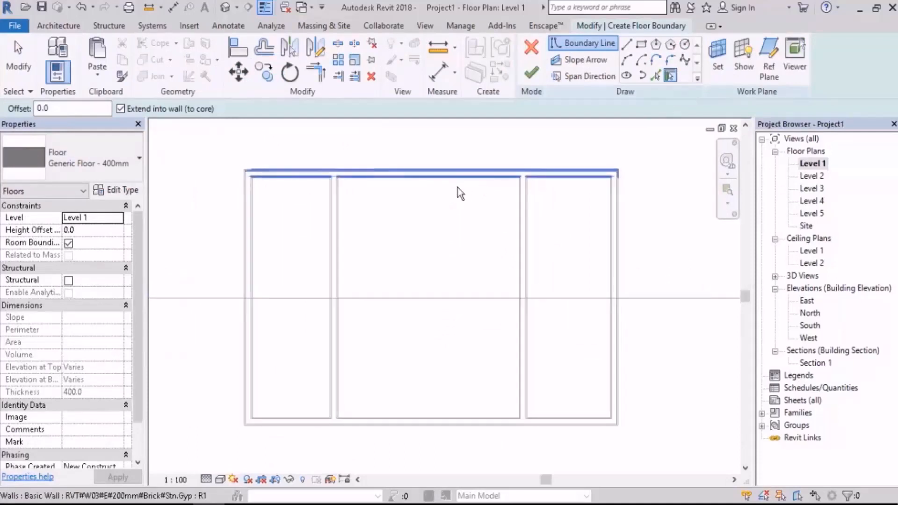
key("Tab")
left_click(431, 172)
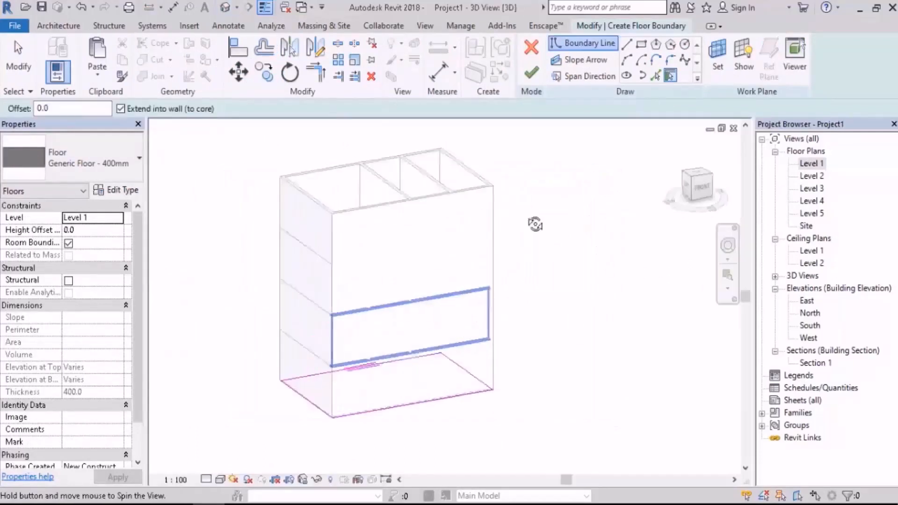
middle_click_drag(535, 224, 533, 140, "shift")
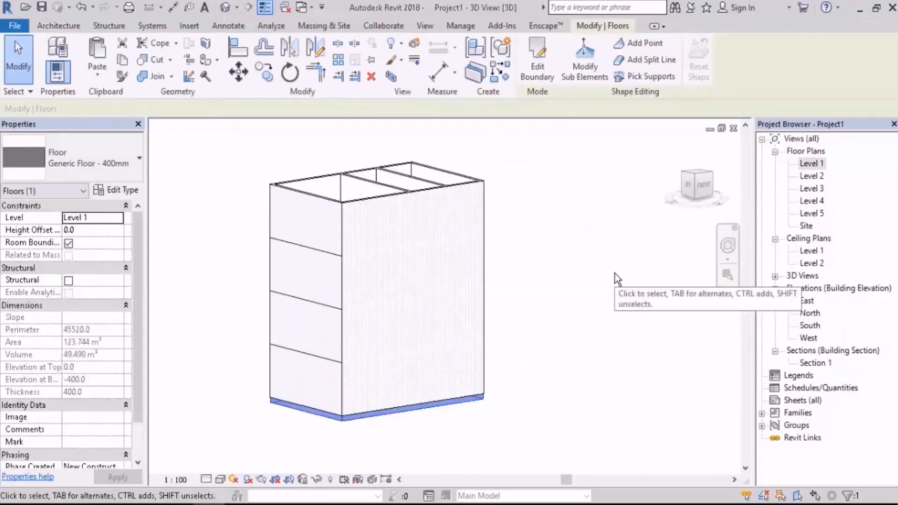
left_click(614, 273)
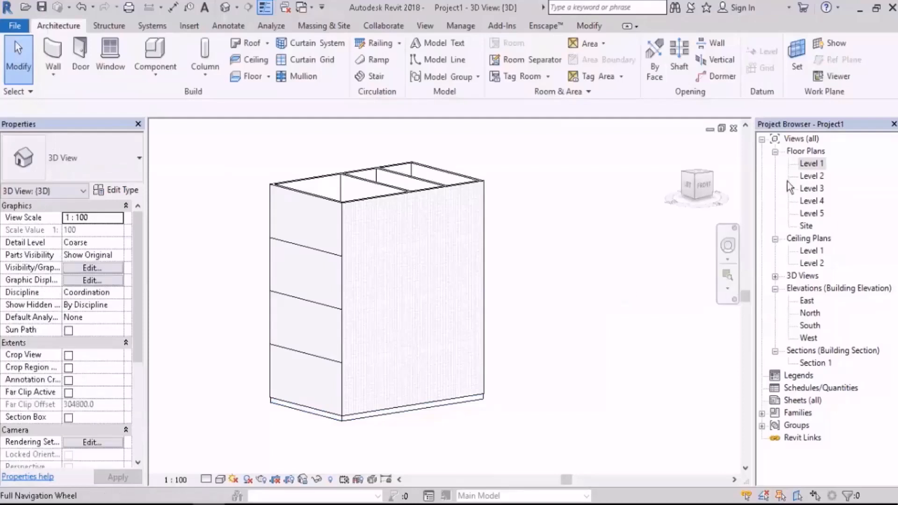
Step: On Level 2, sketch a Generic Floor - 400mm boundary along the whole chain of exterior walls, extended into the wall core
double_click(813, 176)
scroll(421, 295, "up", 3)
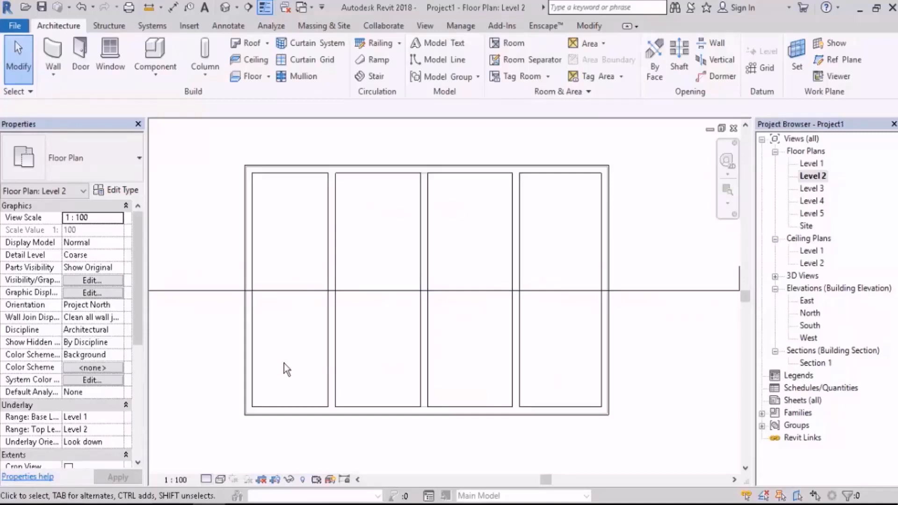
scroll(327, 346, "up", 1)
mouse_move(356, 333)
middle_mouse_down()
mouse_move(389, 340)
mouse_move(385, 330)
middle_mouse_up()
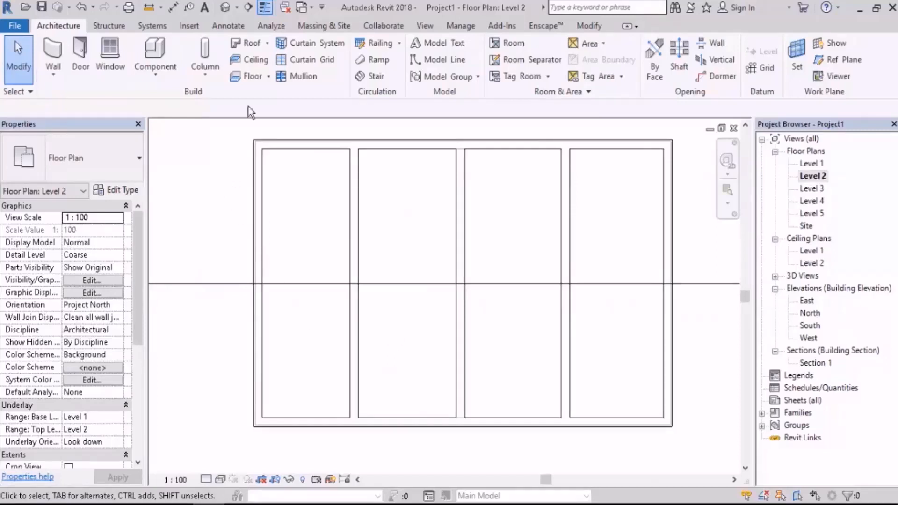
left_click(249, 77)
left_click(669, 76)
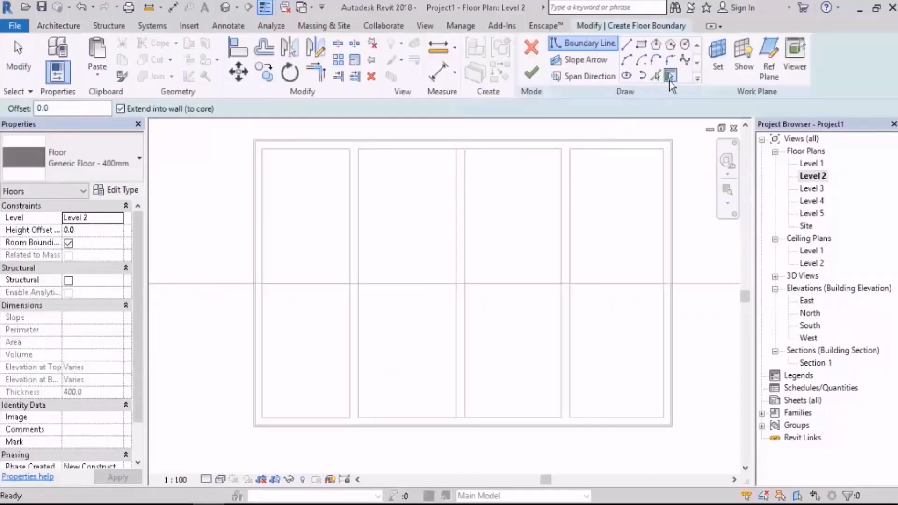
key("Tab")
left_click(510, 141)
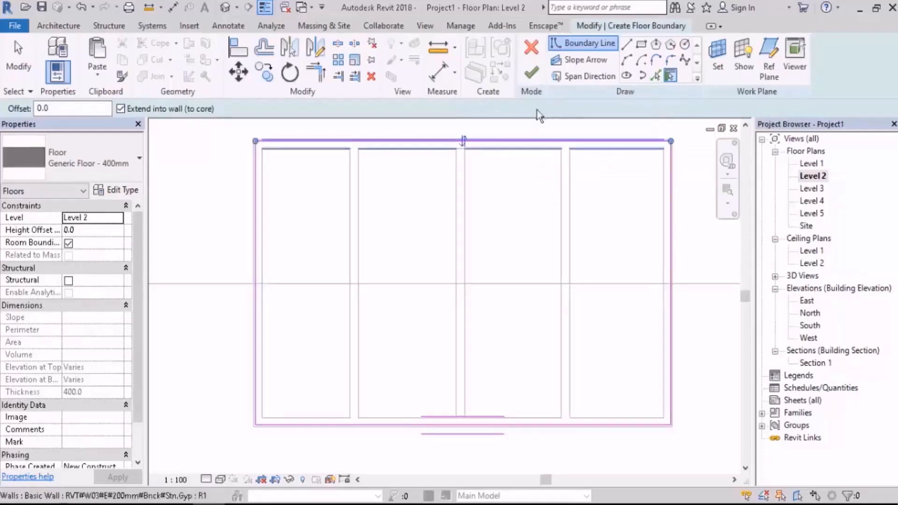
Step: Finish the Level 2 floor from the 3D view, attaching walls to its bottom and cutting the overlapping volume out of the walls
left_click(225, 7)
mouse_move(423, 315)
middle_mouse_down("shift")
mouse_move(355, 373)
mouse_move(457, 373)
mouse_move(576, 341)
mouse_move(489, 376)
mouse_move(512, 340)
mouse_move(491, 321)
mouse_move(566, 355)
middle_mouse_up("shift")
left_click(532, 73)
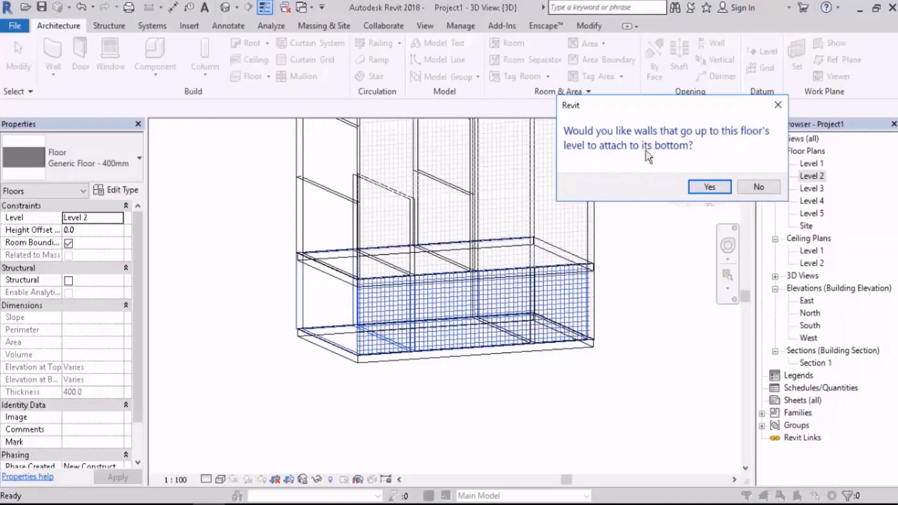
left_click(708, 187)
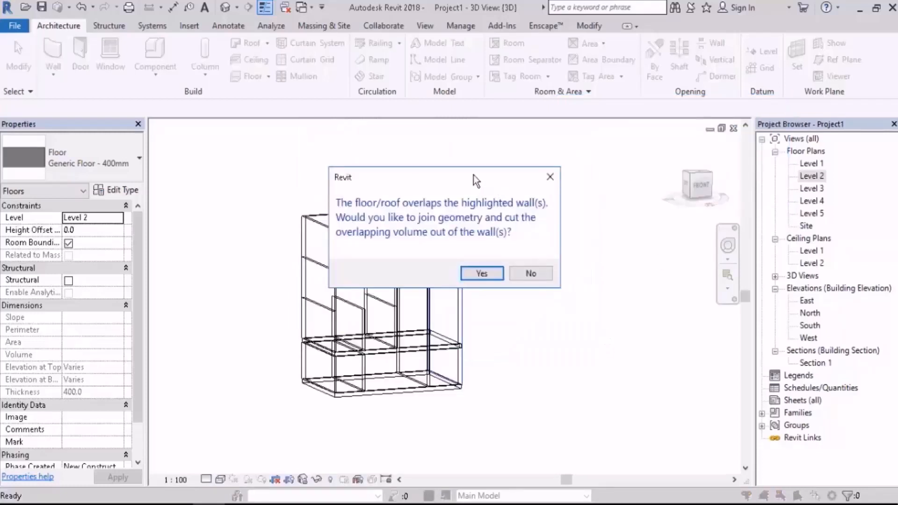
left_click_drag(473, 174, 613, 158)
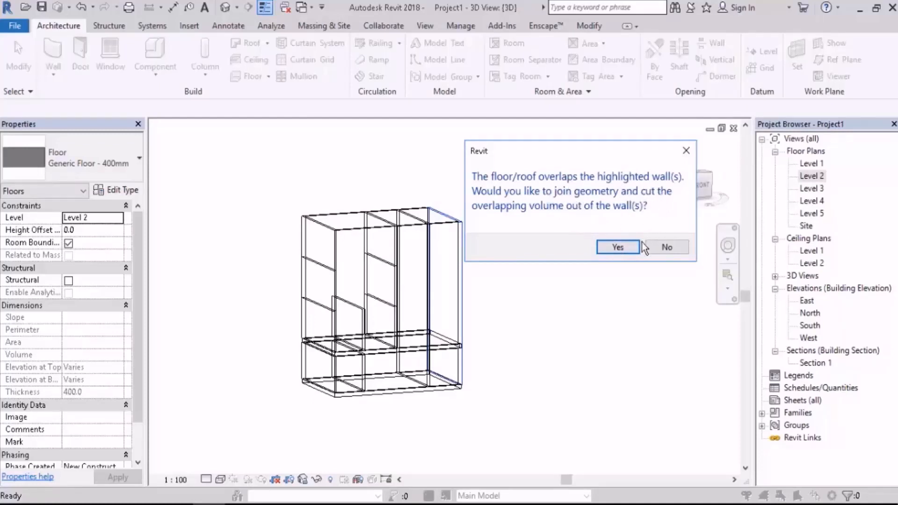
left_click(609, 248)
Step: Set the 3D view to shaded display and examine where the Level 2 floor meets the exterior walls
middle_click_drag(625, 342, 580, 366)
key("s")
key("d")
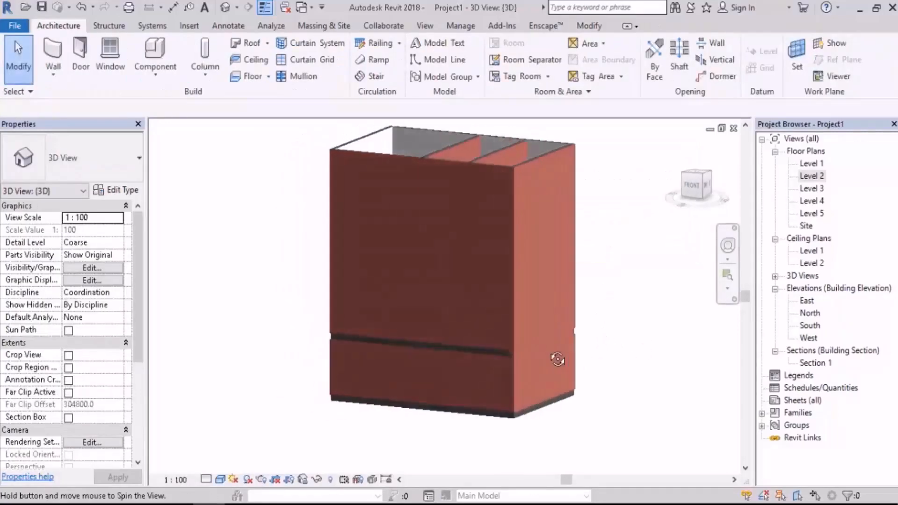
scroll(400, 391, "up", 6)
middle_click_drag(356, 362, 534, 341, "shift")
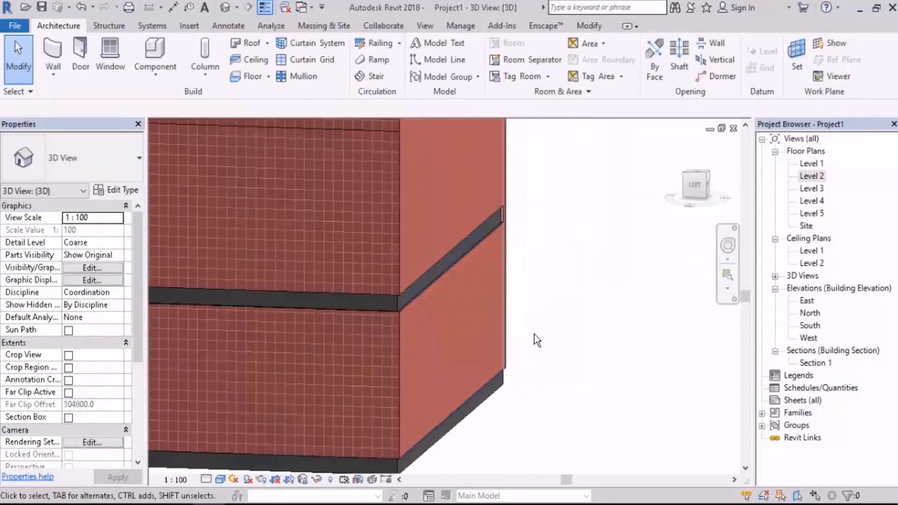
middle_click_drag(623, 334, 559, 341, "shift")
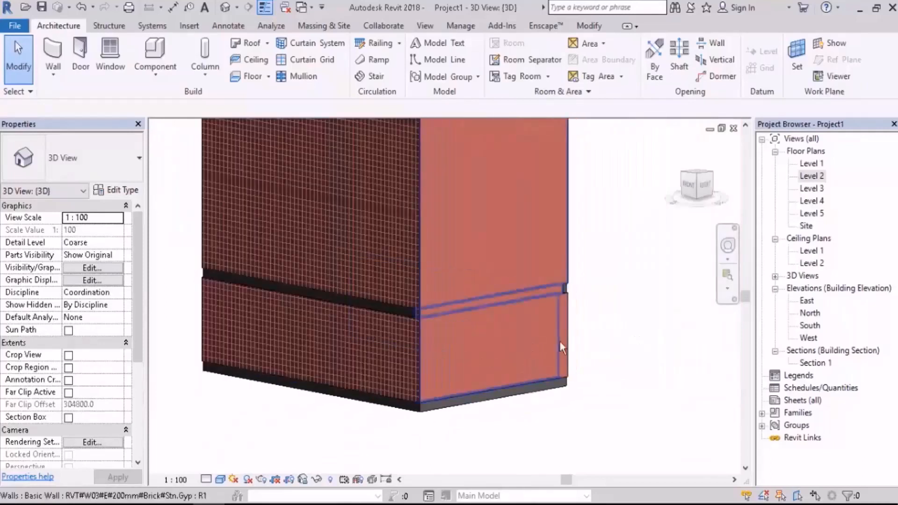
Step: Temporarily isolate the full-height exterior side wall, examine its cut at the Level 2 floor, and restore the whole building
left_click(532, 344)
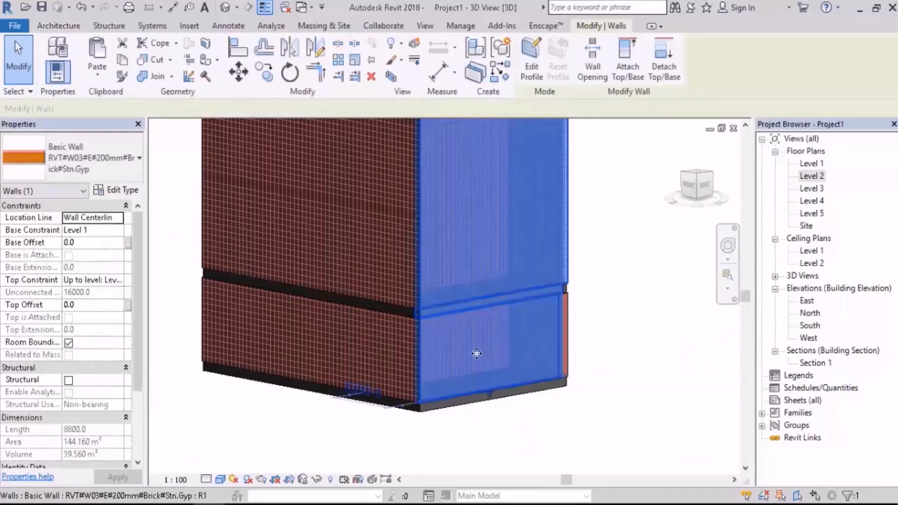
key("h")
key("i")
left_click(634, 373)
middle_click_drag(491, 377, 589, 355, "shift")
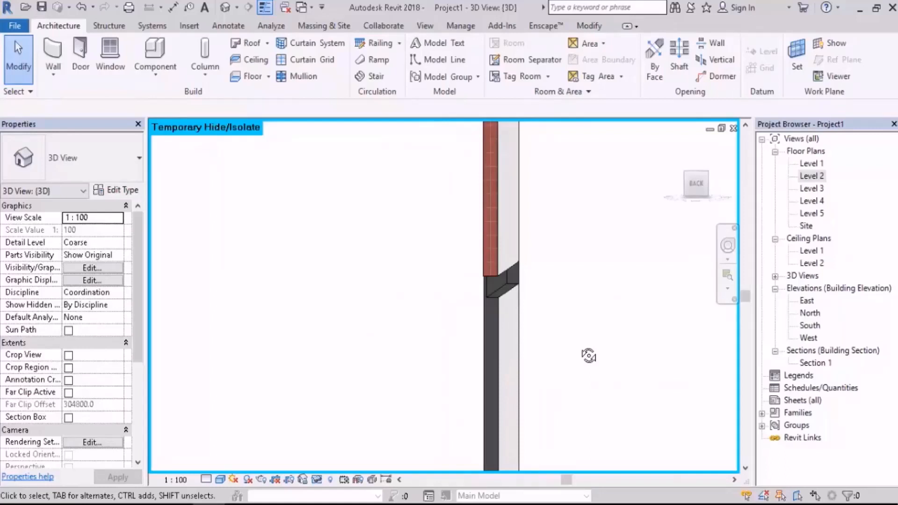
middle_click_drag(588, 355, 481, 363, "shift")
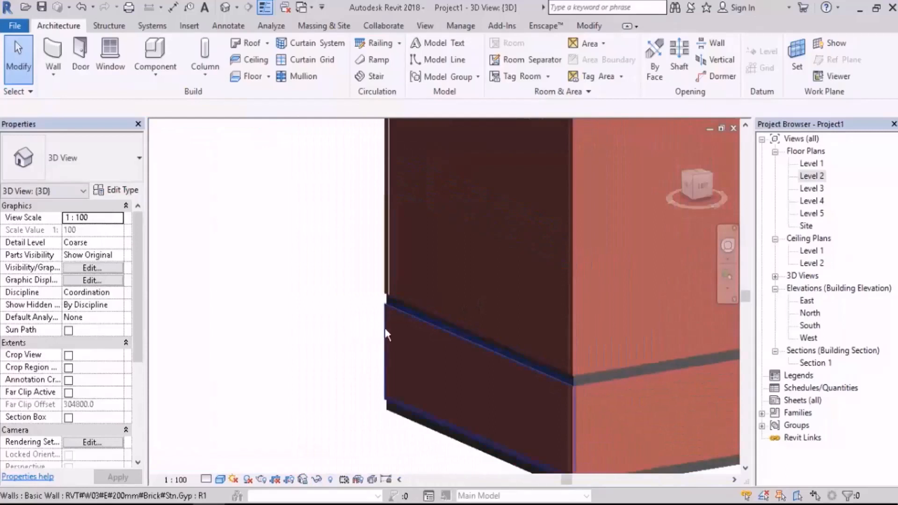
scroll(386, 334, "down", 5)
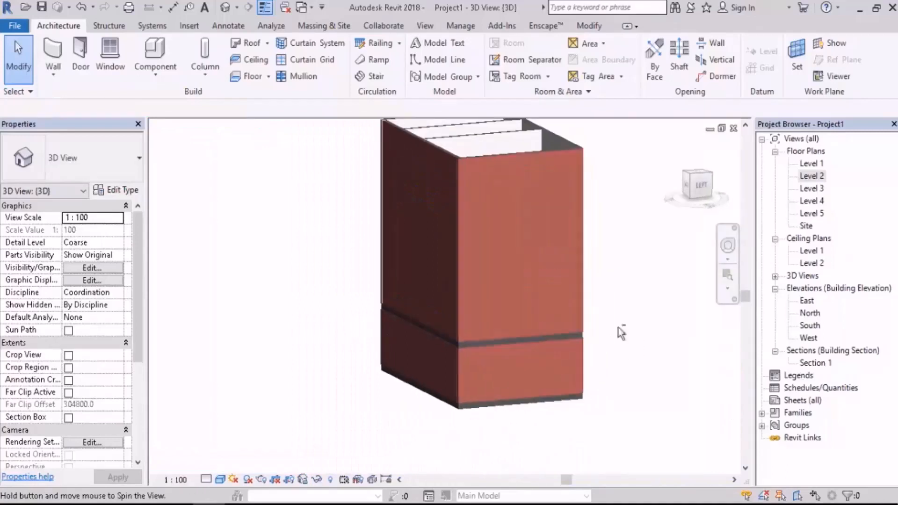
Step: Create a Generic Floor - 400mm on Level 3 bounded by the exterior wall chain, accepting wall attachment and cutting the overlap from the walls
double_click(811, 188)
middle_click_drag(563, 269, 411, 304)
scroll(406, 295, "up", 5)
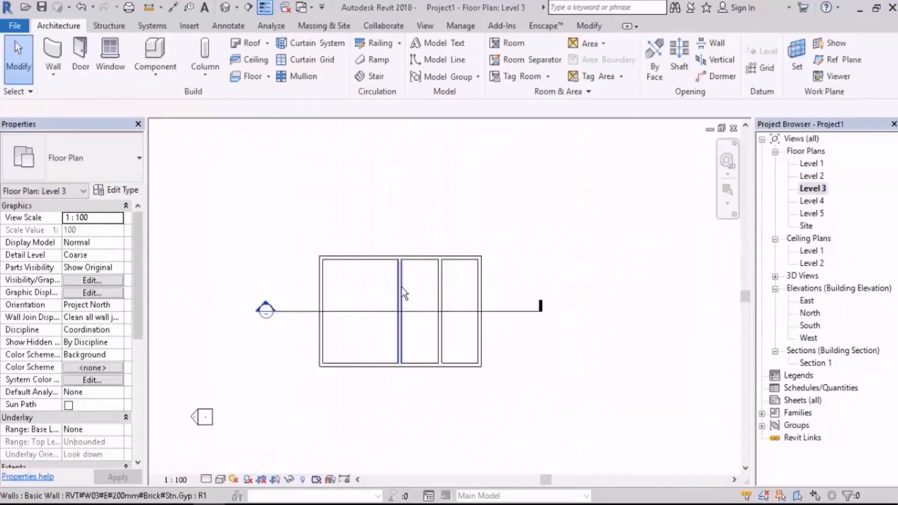
left_click(240, 81)
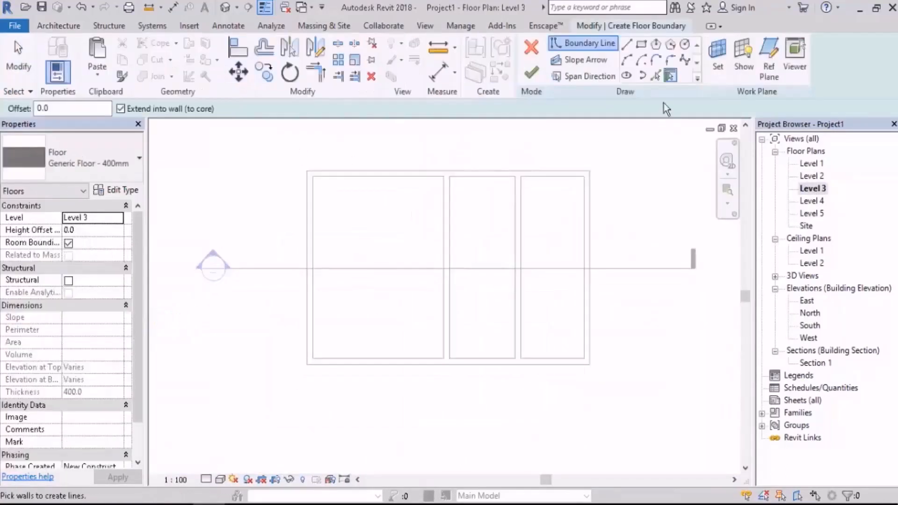
key("Tab")
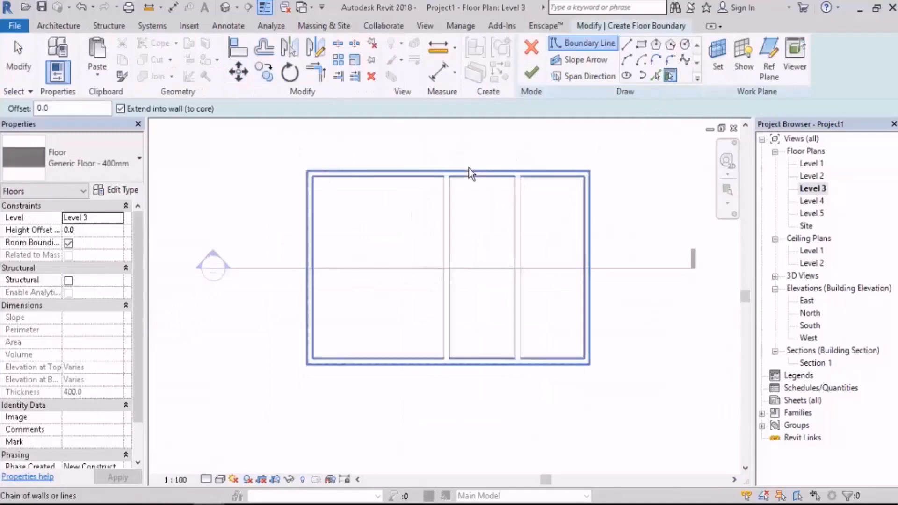
left_click(469, 167)
left_click(529, 74)
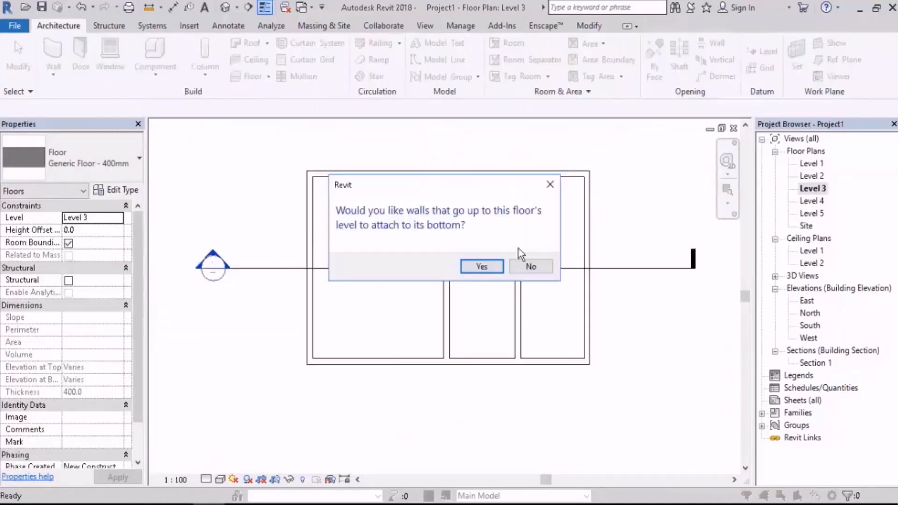
left_click(482, 266)
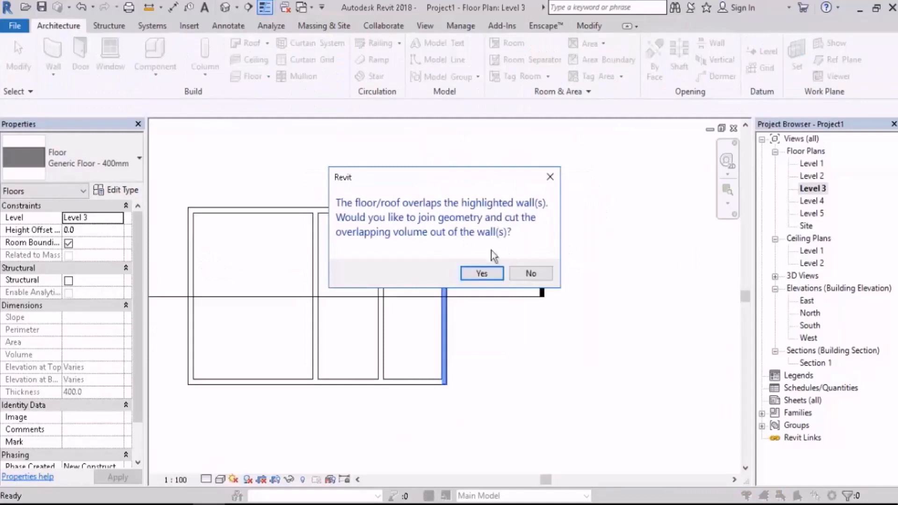
left_click(482, 272)
left_click(631, 350)
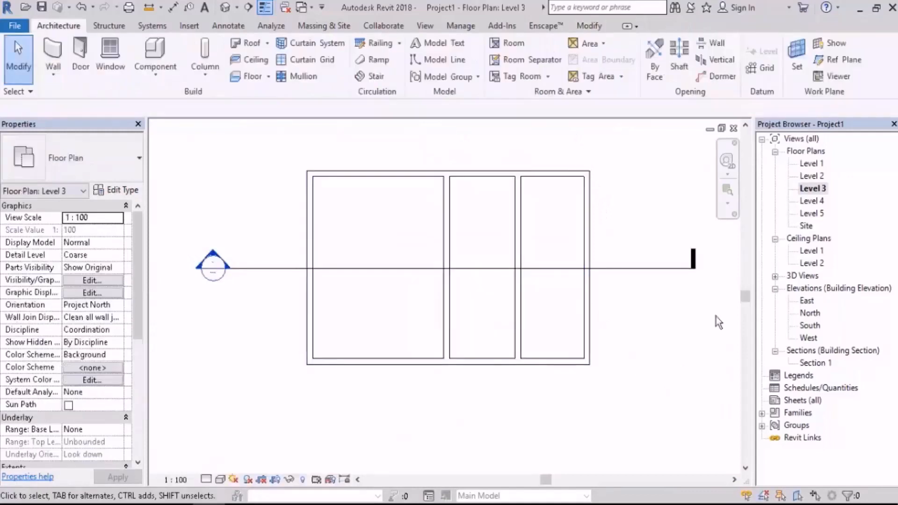
Step: Create a Generic Floor - 400mm on Level 4 bounded by the exterior wall chain, declining both wall attachment and joining geometry
double_click(812, 201)
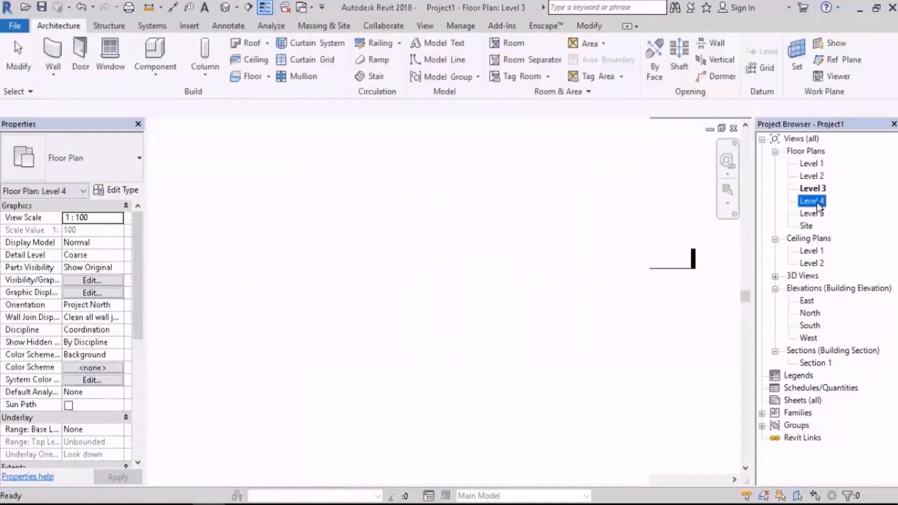
left_click(248, 76)
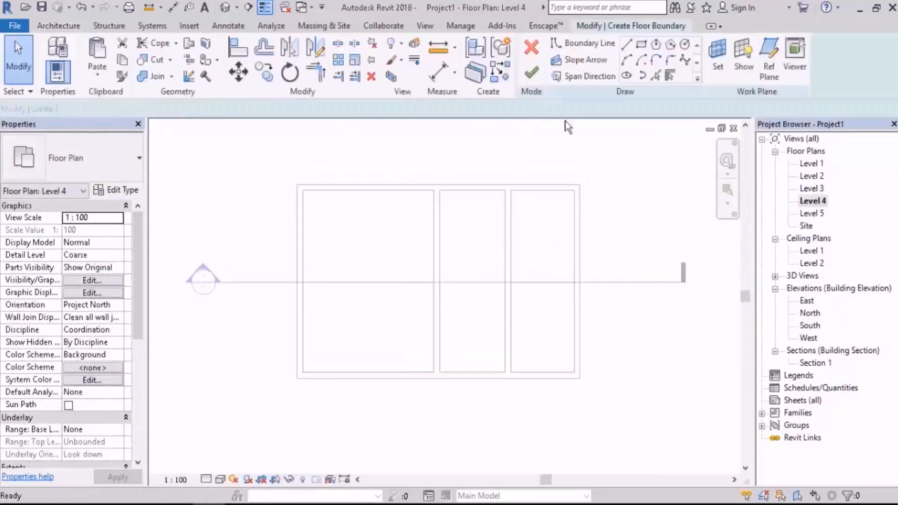
key("Tab")
left_click(468, 188)
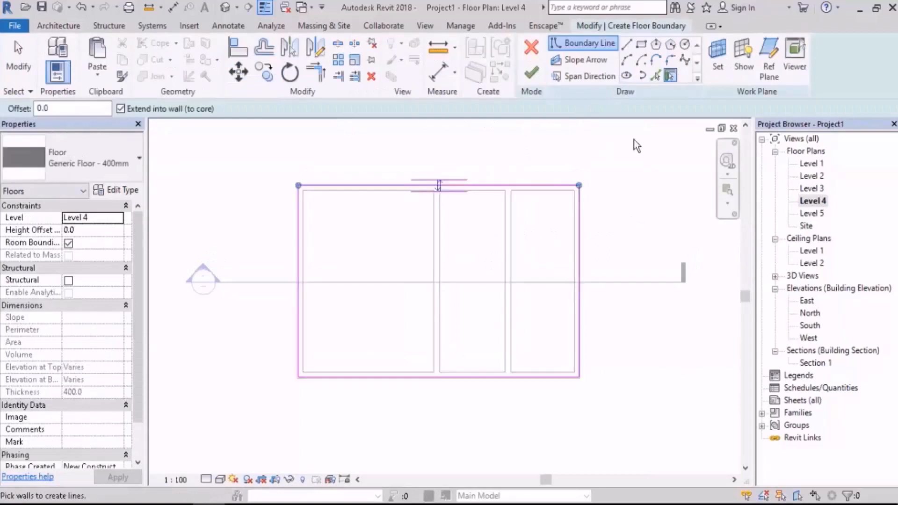
left_click(538, 73)
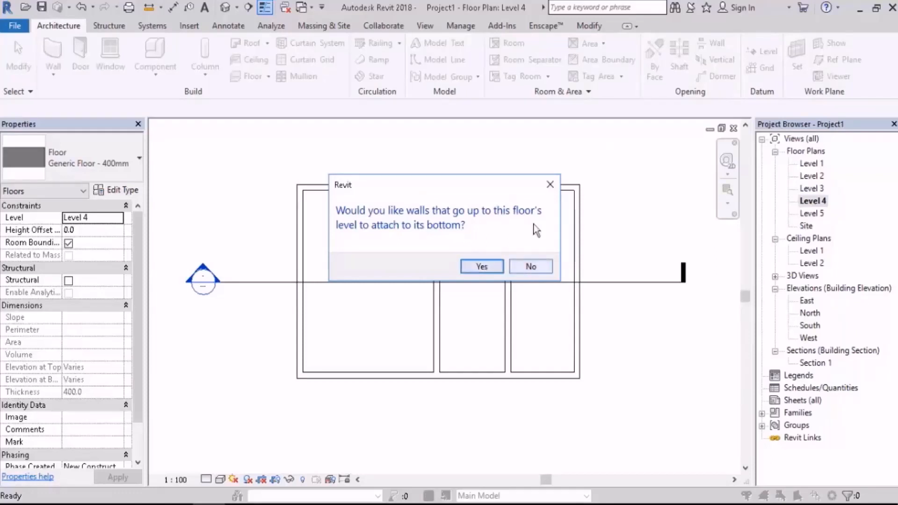
left_click(532, 268)
left_click(532, 274)
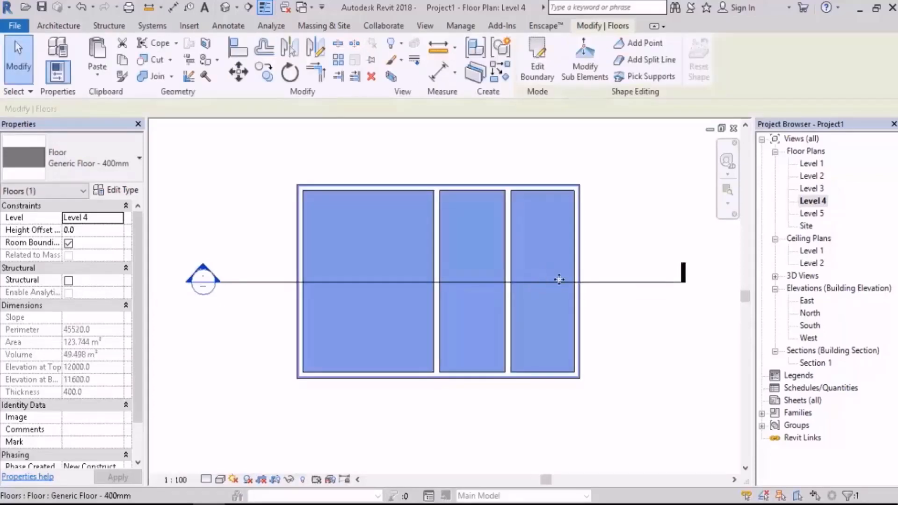
key("Escape")
Step: Open Section 1, examine the floor-to-wall junctions from Level 2 to Level 4, and display the section shaded
double_click(205, 275)
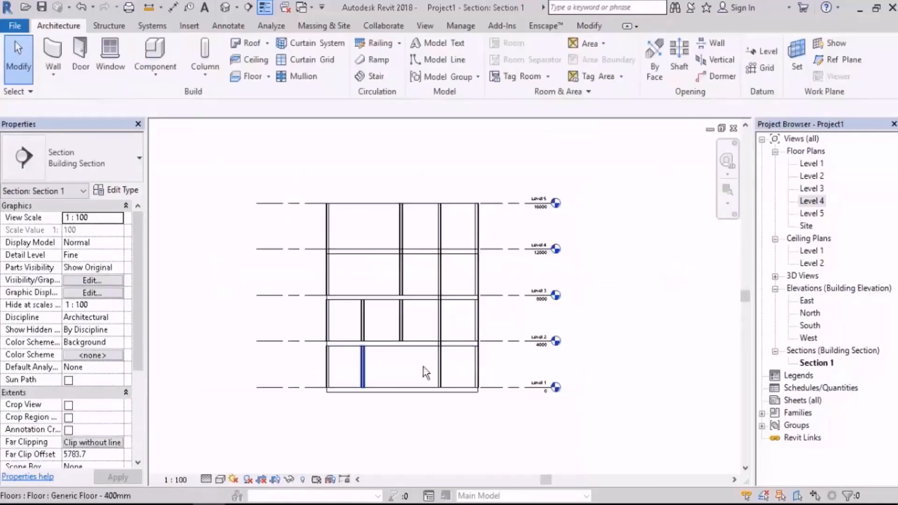
scroll(421, 371, "up", 5)
scroll(382, 377, "up", 5)
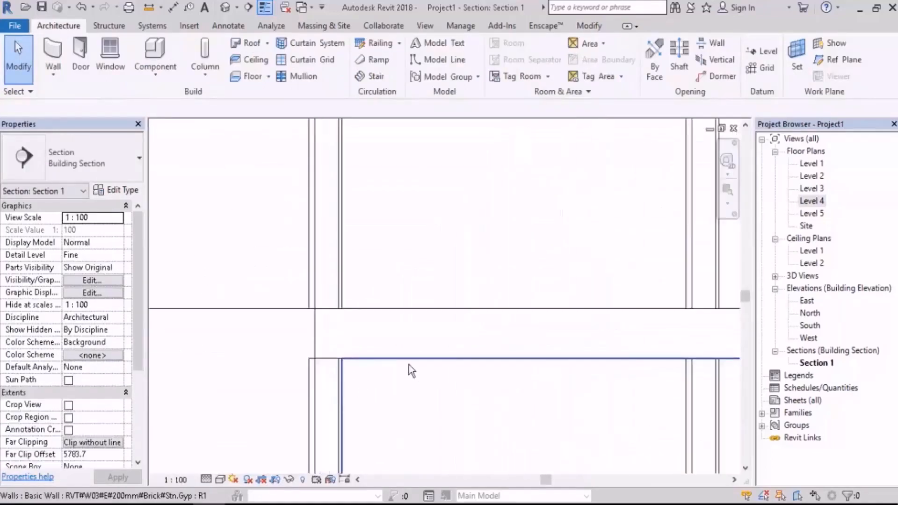
scroll(421, 374, "up", 1)
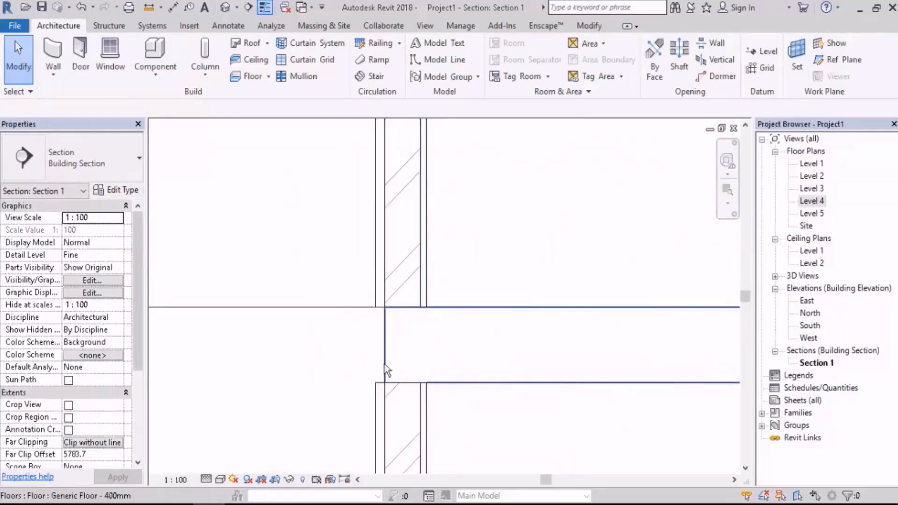
scroll(386, 369, "down", 5)
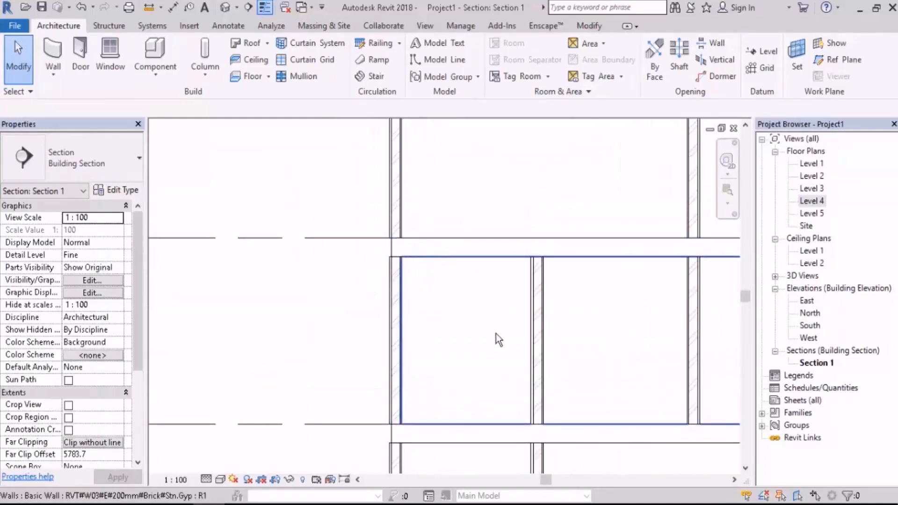
middle_click_drag(411, 280, 316, 294)
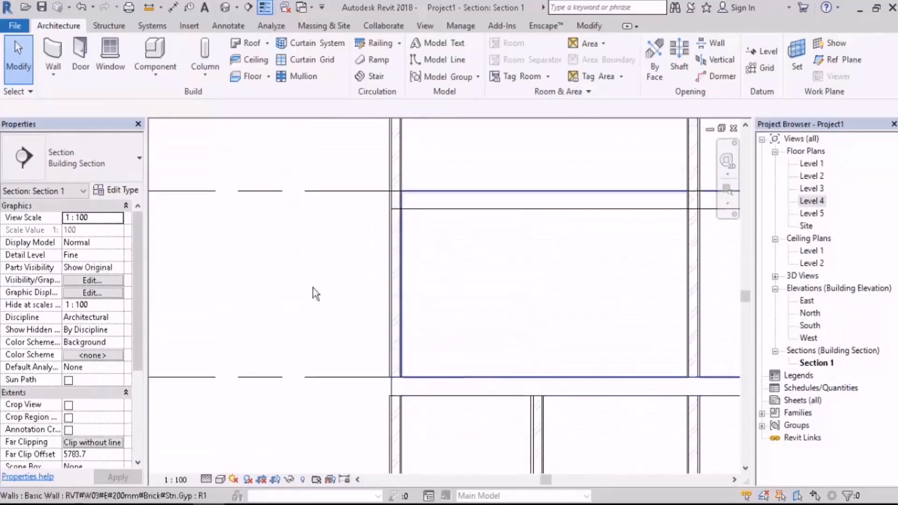
scroll(313, 287, "down", 3)
middle_click_drag(453, 292, 330, 266)
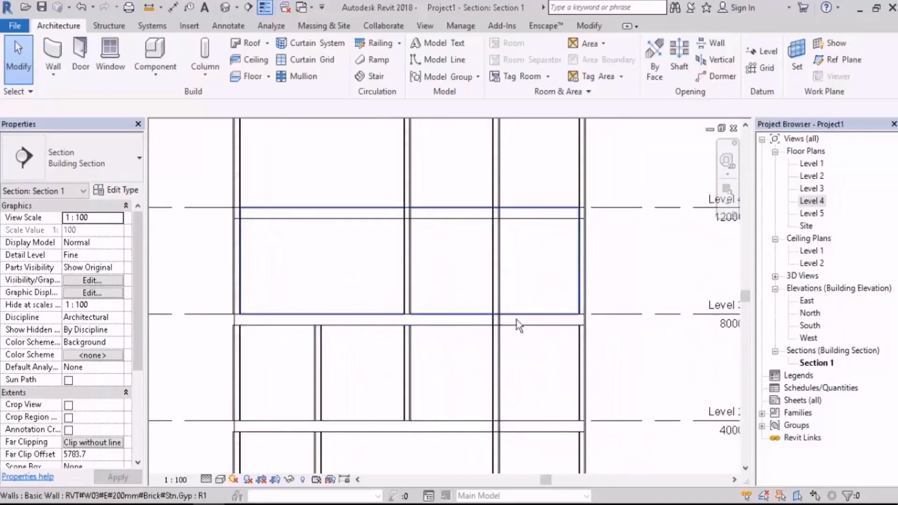
scroll(229, 322, "up", 4)
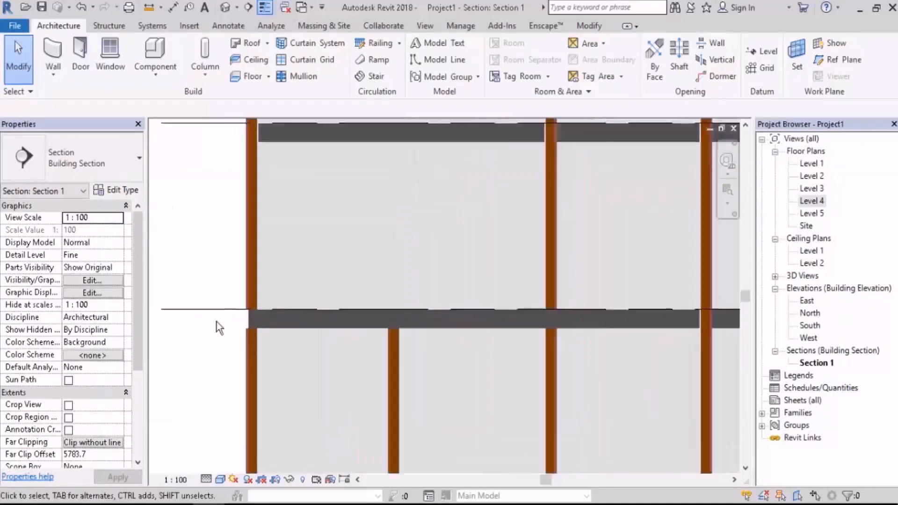
Step: Inspect the Level 3 floor along the section and the outer wall it extends into by selecting each
left_click(297, 316)
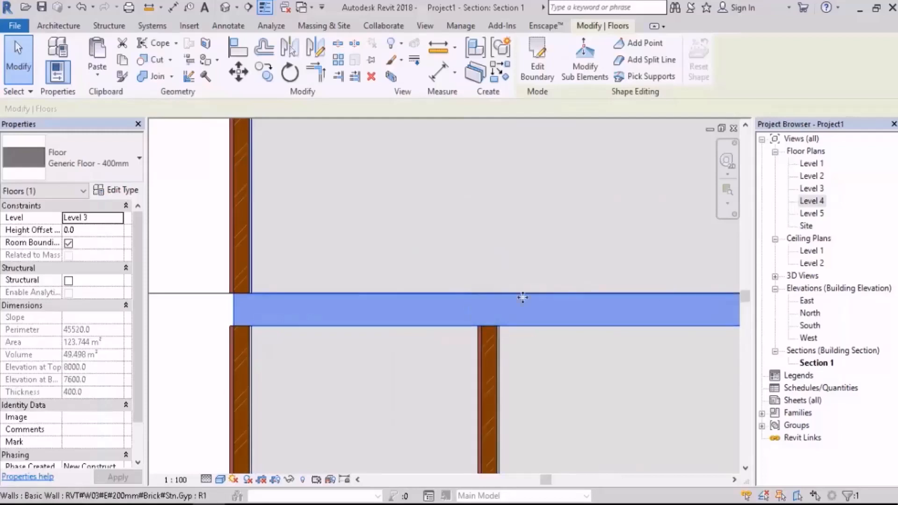
scroll(221, 320, "down", 5)
middle_click_drag(489, 347, 204, 337)
scroll(515, 287, "up", 2)
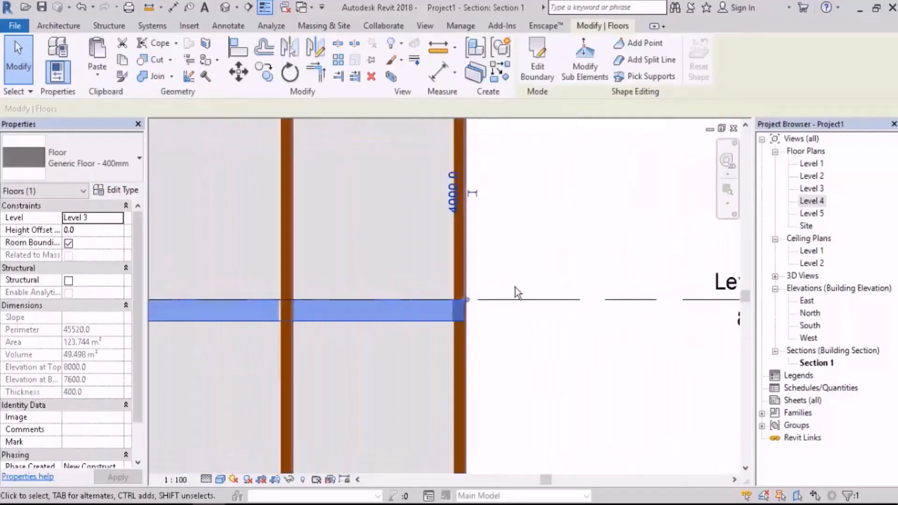
scroll(515, 287, "up", 2)
key("Escape")
left_click(386, 383)
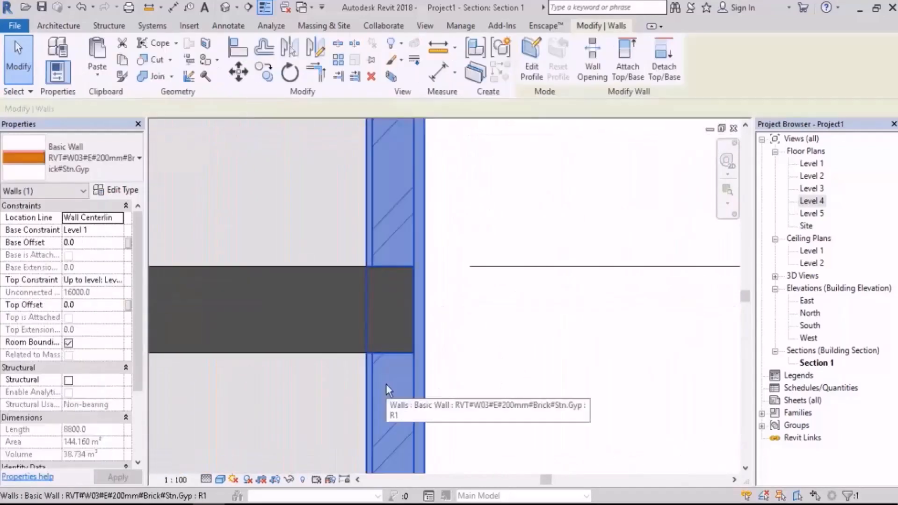
Step: Temporarily isolate the selected outer wall in the section and examine how the Level 3 floor meets its layers
key("h")
key("i")
left_click(515, 369)
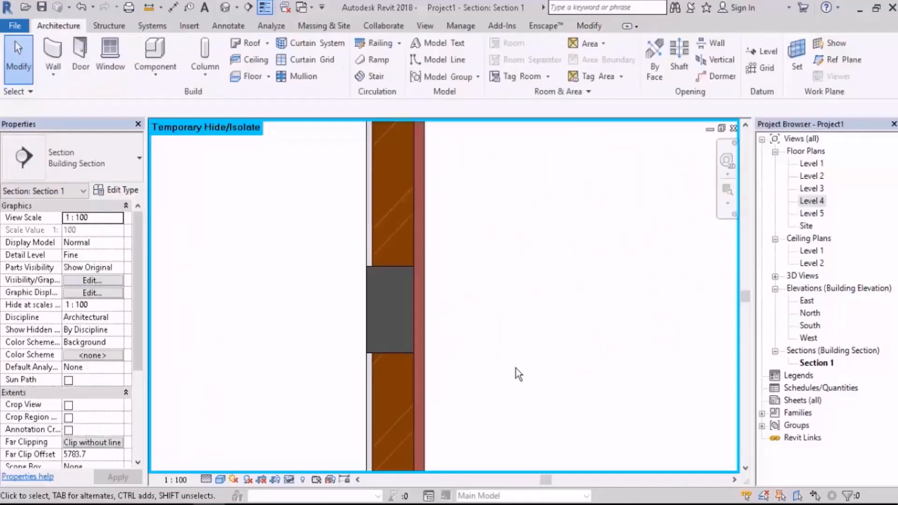
Step: Display the section in hidden line style and reset the temporary isolation of the outer wall
key("h")
key("l")
scroll(608, 372, "down", 2)
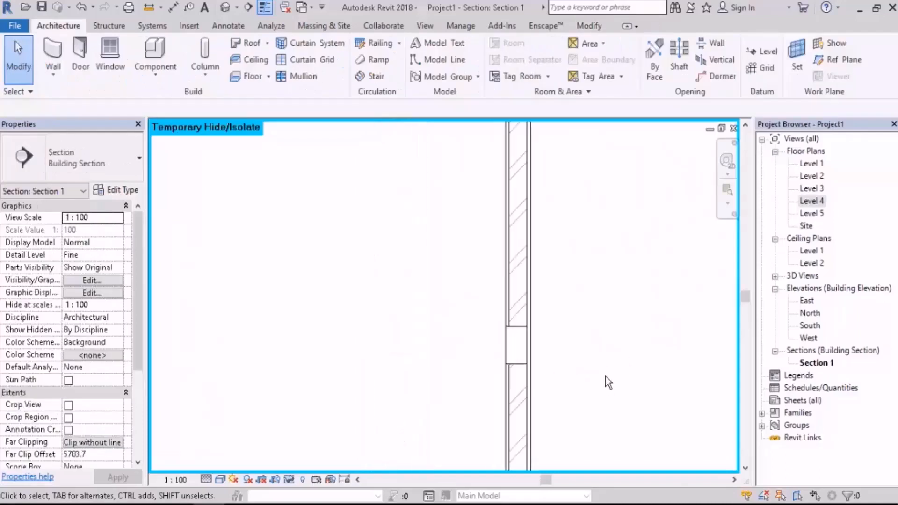
key("h")
key("r")
Step: Examine the Level 4 floor's junctions with the outer and inner walls across the section
scroll(603, 376, "down", 3)
middle_click_drag(249, 248, 628, 325)
middle_click_drag(476, 321, 391, 319)
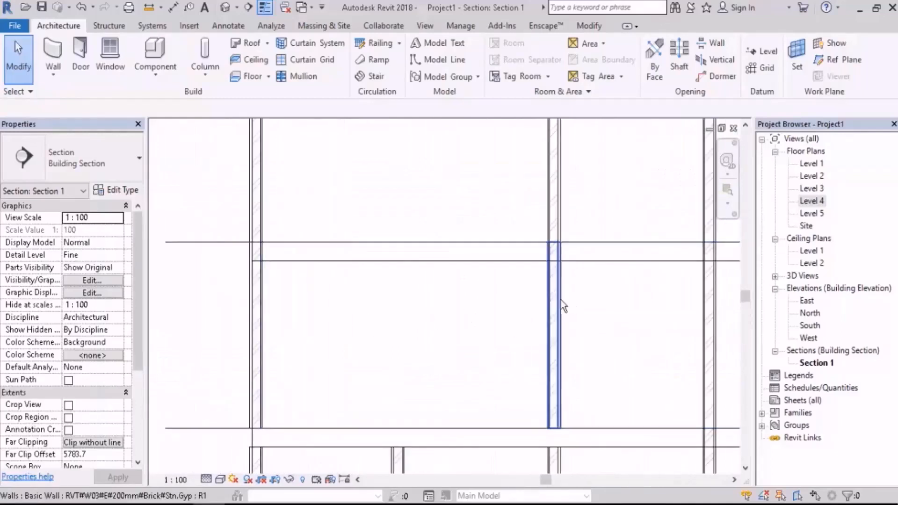
middle_click_drag(561, 304, 457, 315)
scroll(538, 303, "down", 3)
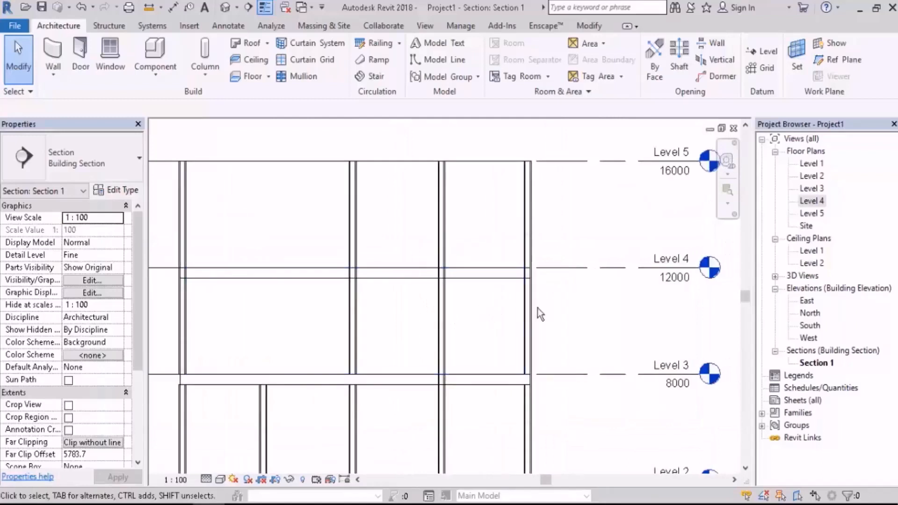
scroll(533, 297, "up", 1)
scroll(531, 294, "up", 1)
scroll(601, 296, "down", 3)
middle_click_drag(337, 320, 471, 338)
scroll(409, 303, "up", 4)
scroll(408, 303, "up", 1)
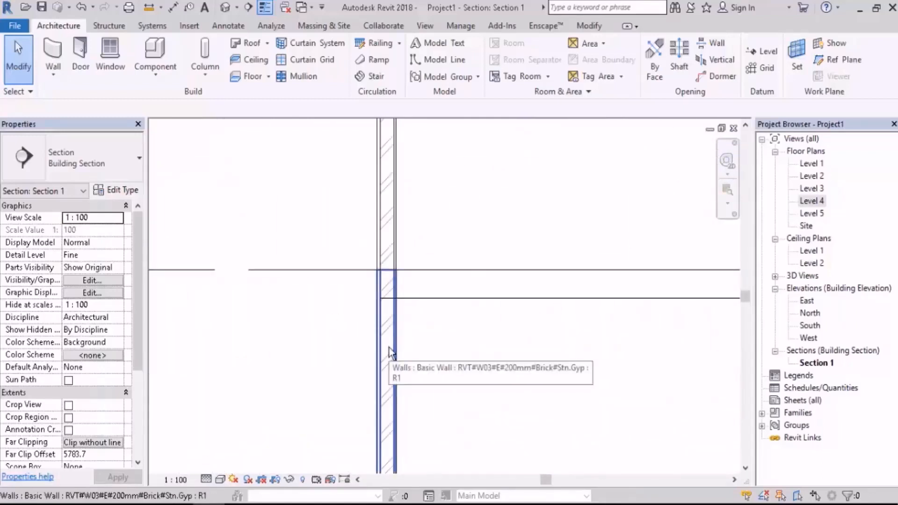
scroll(391, 352, "down", 3)
scroll(425, 315, "down", 2)
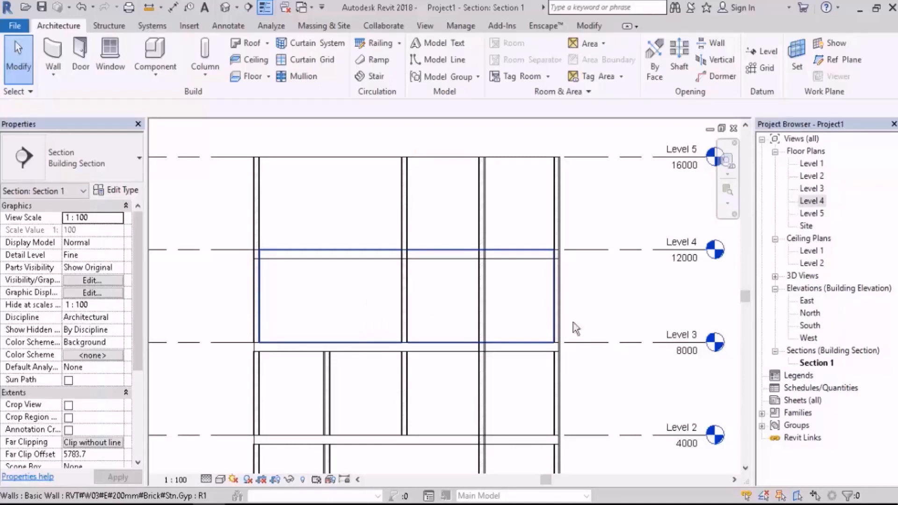
Step: Reopen the Level 4 floor's boundary in plan and finish it, accepting wall attachment and cutting the overlap from the walls
key("ctrl+Tab")
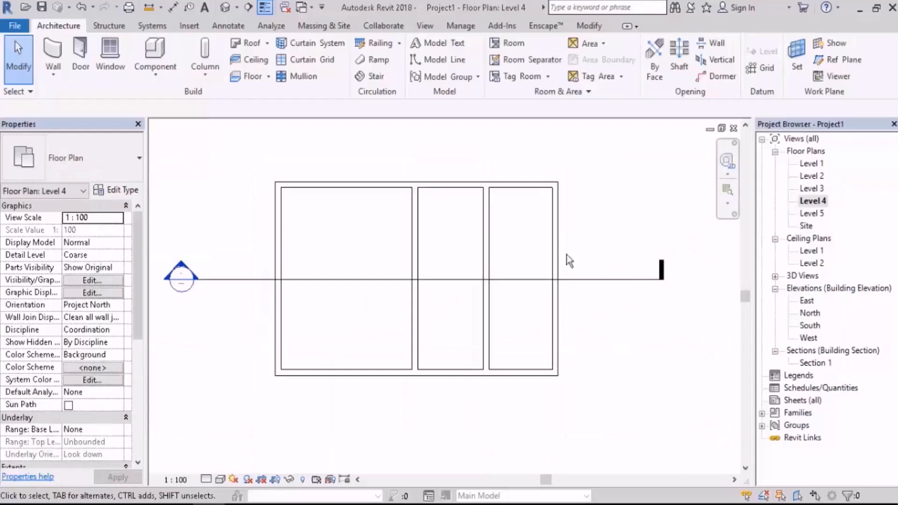
left_click(370, 238)
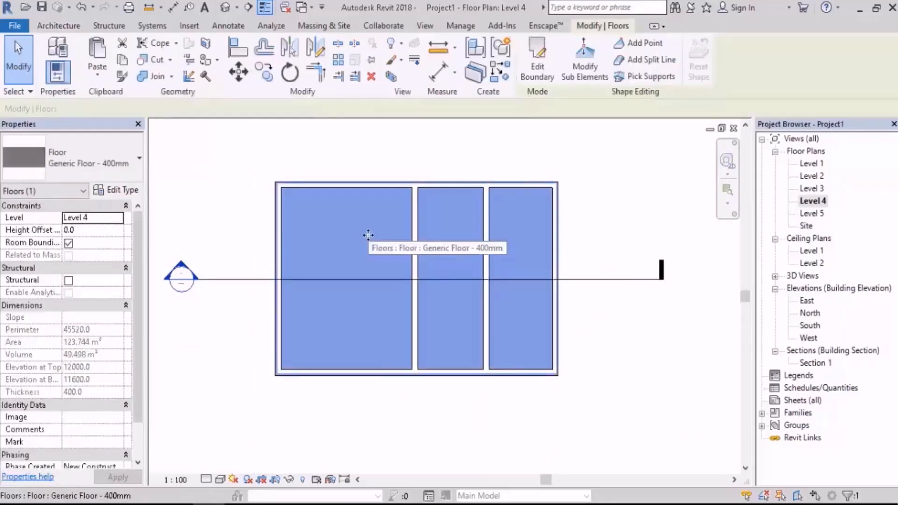
left_click(539, 74)
left_click(537, 83)
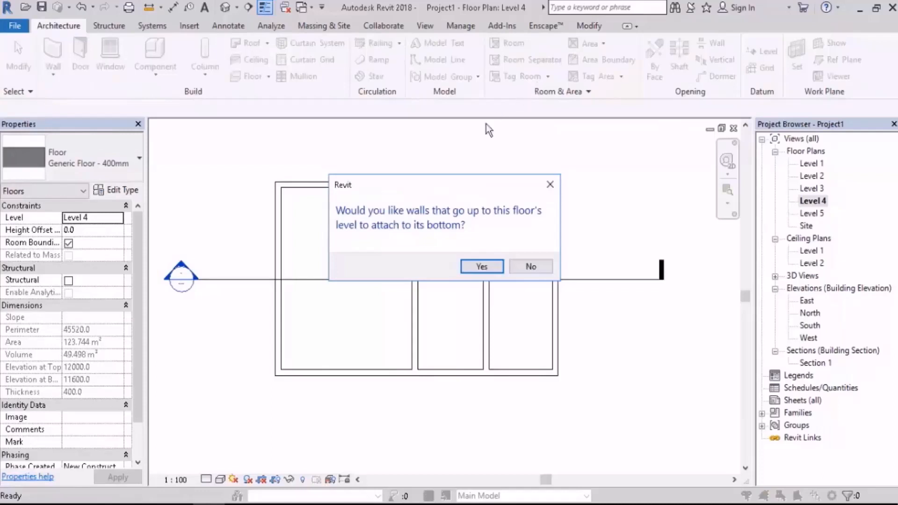
left_click(485, 269)
left_click(487, 274)
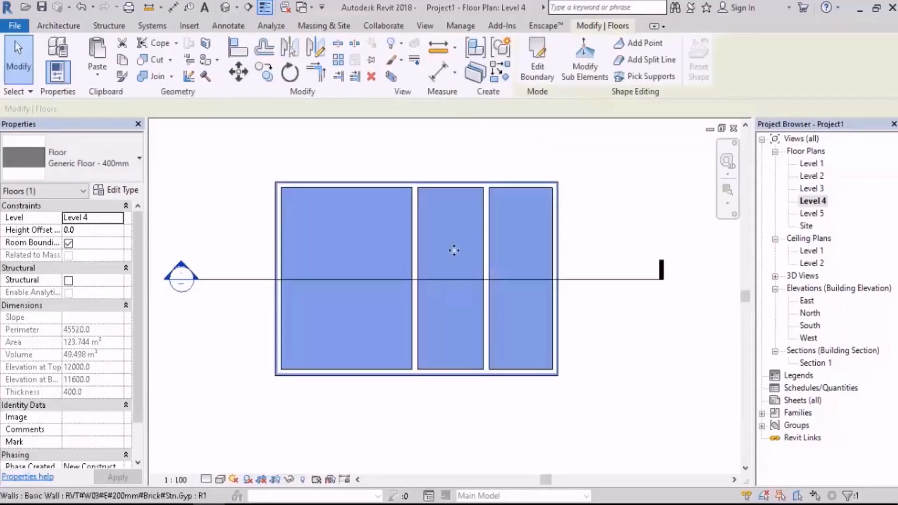
Step: Check the Level 4 floor and its attached walls in the 3D view and in Section 1
left_click(225, 7)
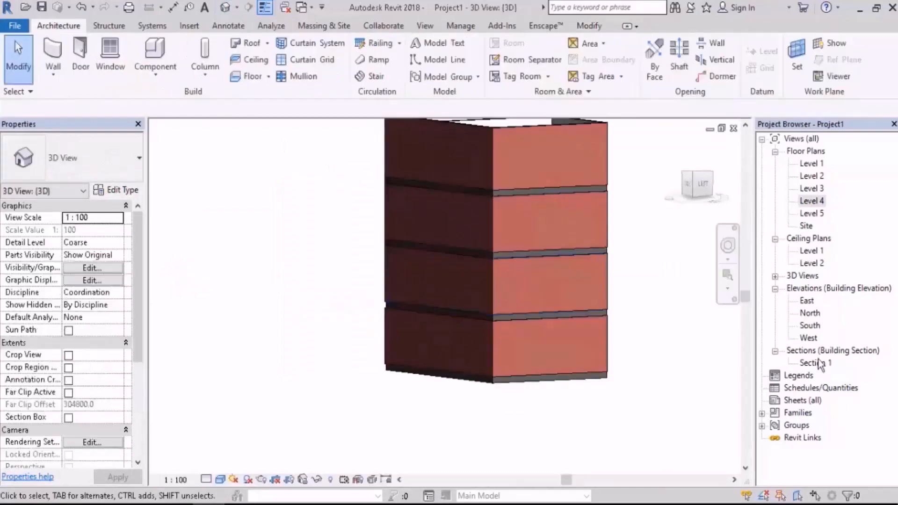
double_click(818, 363)
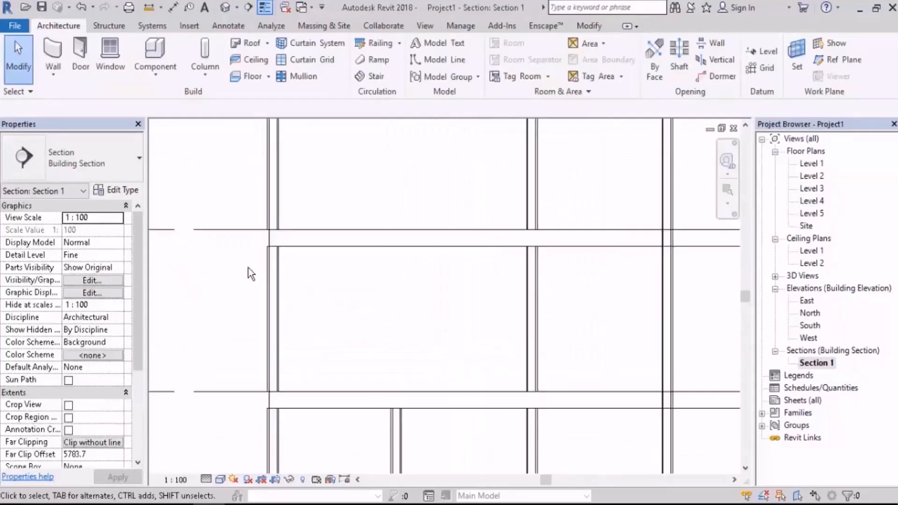
scroll(258, 262, "down", 3)
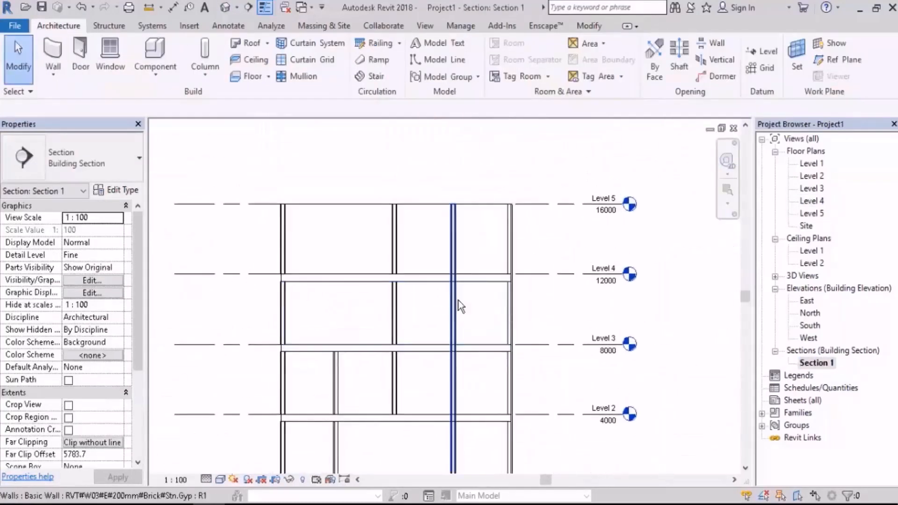
Step: Open the Level 5 floor plan and set its underlay base level to Level 4
double_click(813, 213)
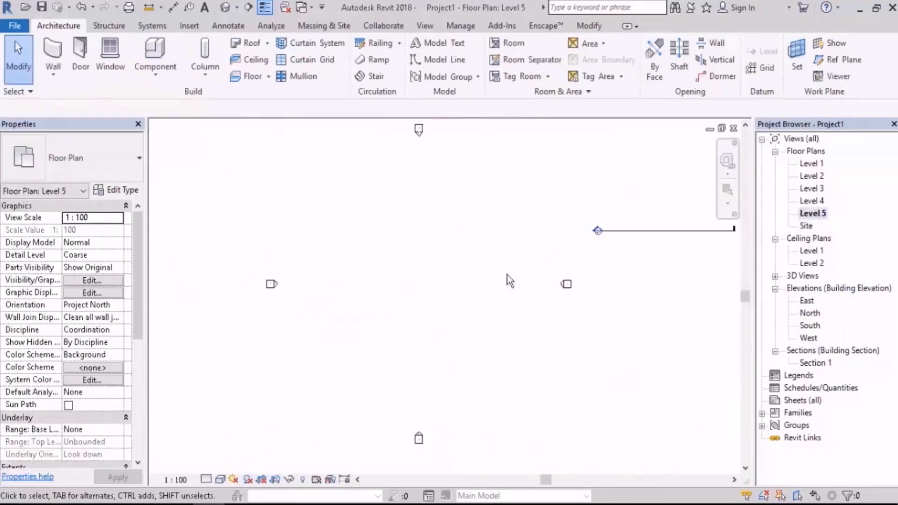
scroll(453, 303, "down", 3)
scroll(477, 323, "up", 3)
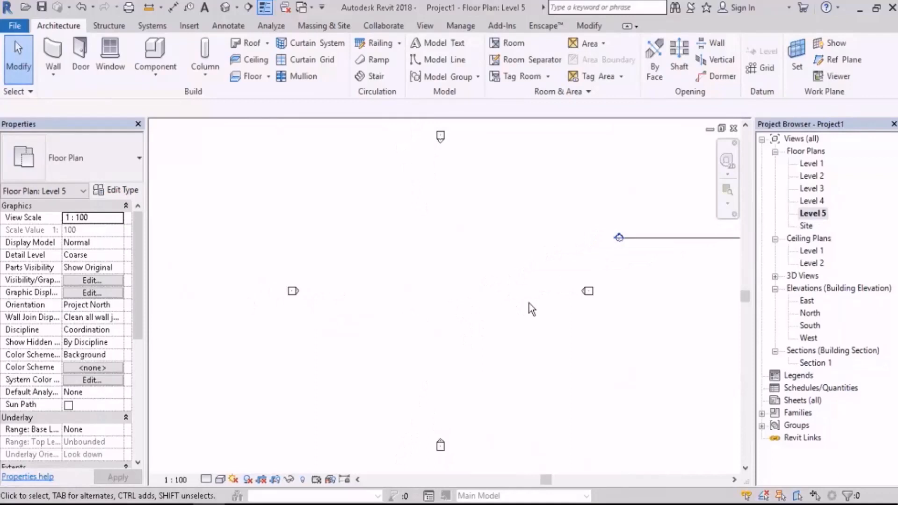
scroll(407, 322, "down", 2)
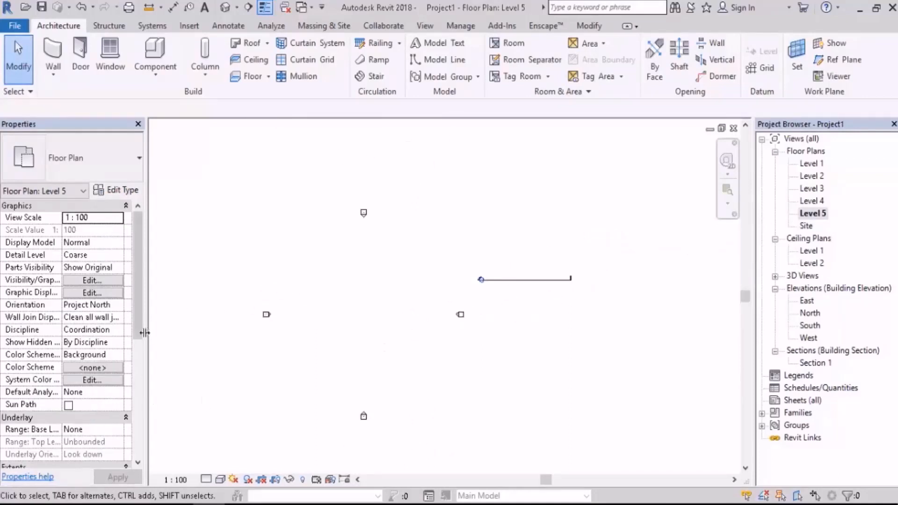
scroll(141, 377, "down", 3)
left_click(118, 304)
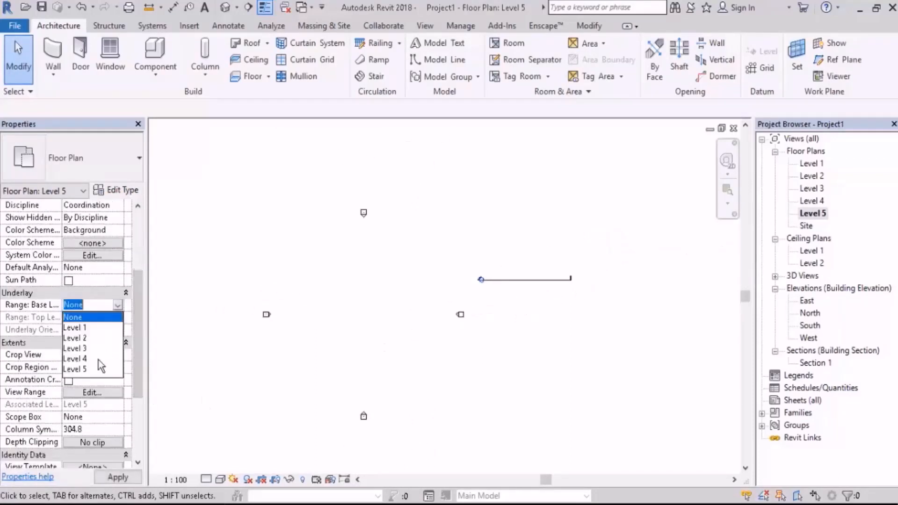
left_click(85, 359)
scroll(560, 313, "up", 5)
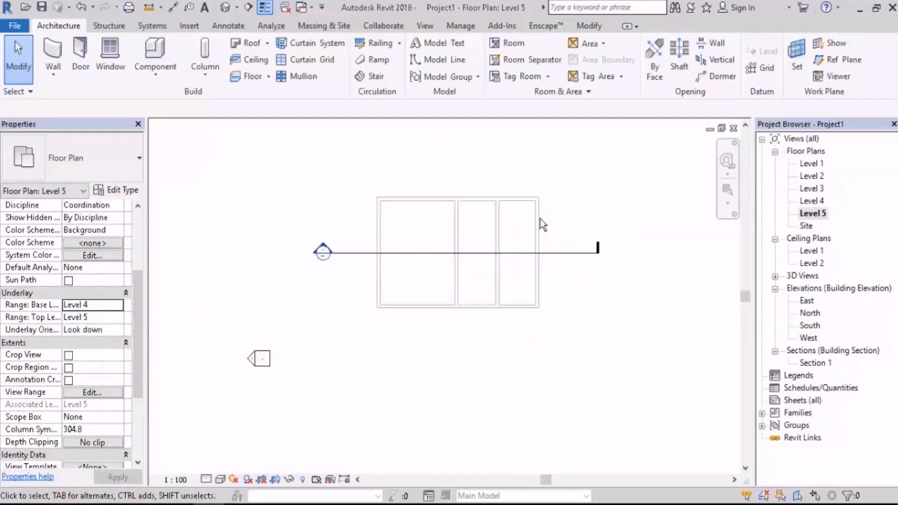
scroll(456, 292, "up", 5)
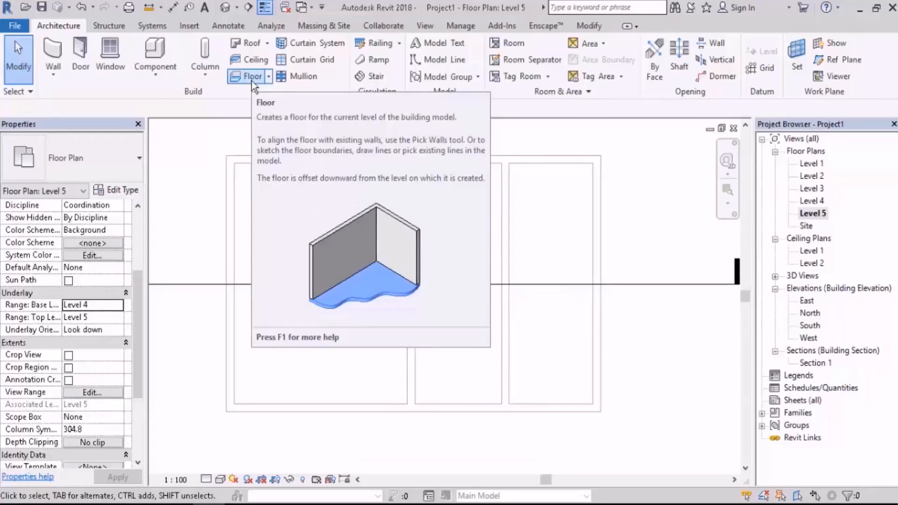
Step: Create a Generic Floor - 400mm on Level 5 bounded by the exterior wall chain, attaching the walls to its bottom
left_click(251, 78)
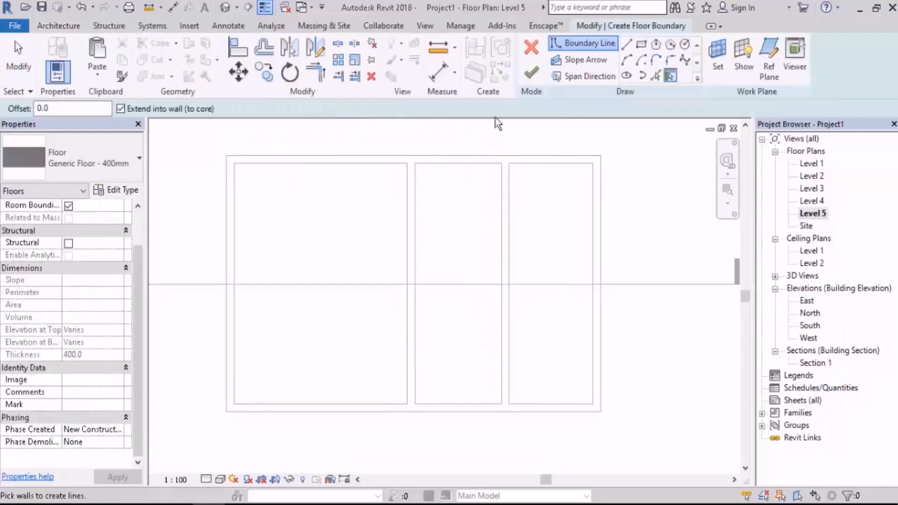
key("Tab")
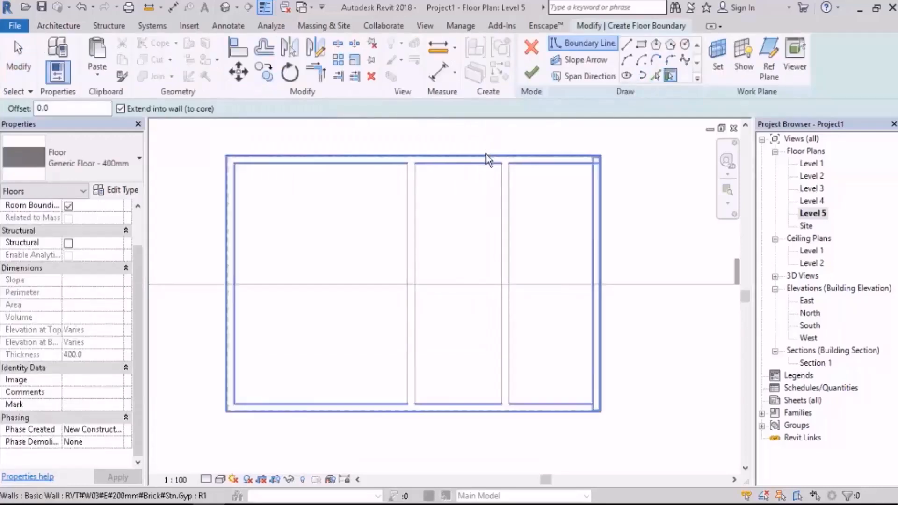
left_click(486, 154)
left_click(531, 74)
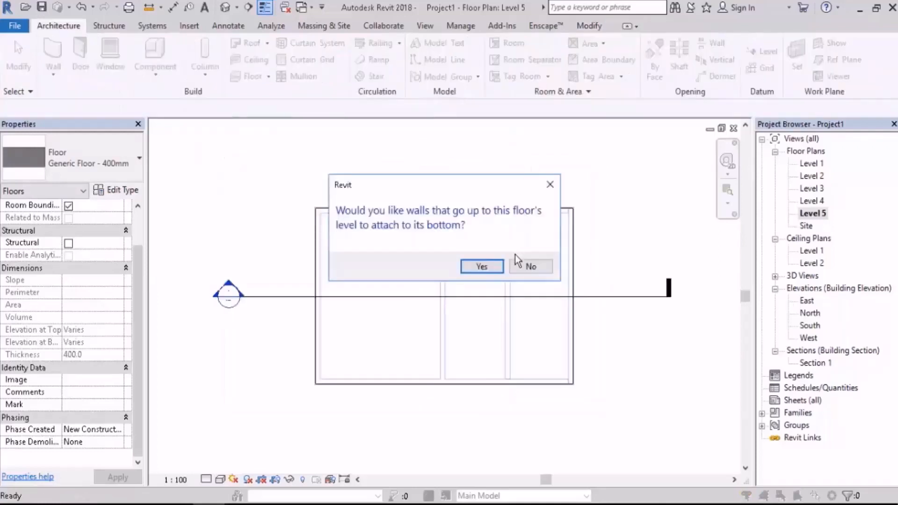
left_click(482, 266)
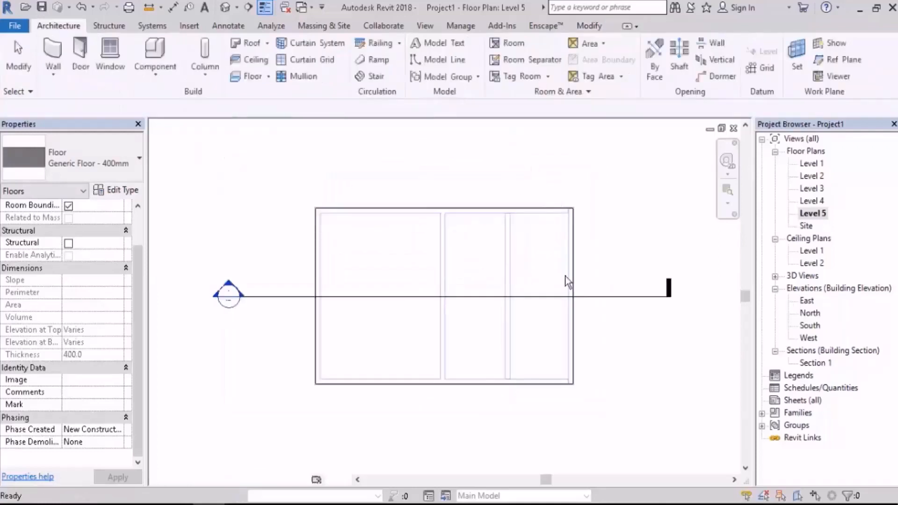
scroll(511, 320, "up", 2)
Step: Inspect the finished floors and exterior walls from several sides in the 3D view
left_click(225, 7)
mouse_move(420, 247)
middle_mouse_down("shift")
mouse_move(477, 288)
mouse_move(604, 334)
mouse_move(685, 288)
mouse_move(641, 285)
middle_mouse_up("shift")
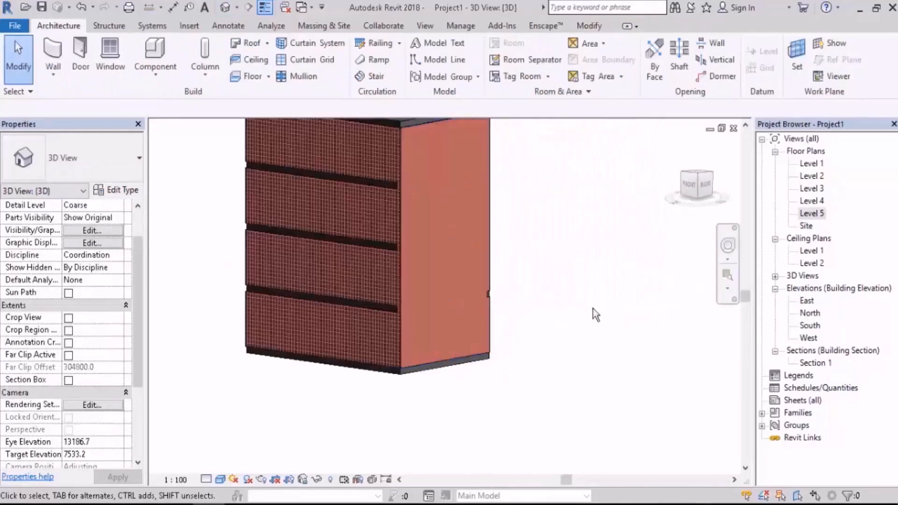
middle_click_drag(547, 286, 552, 336, "shift")
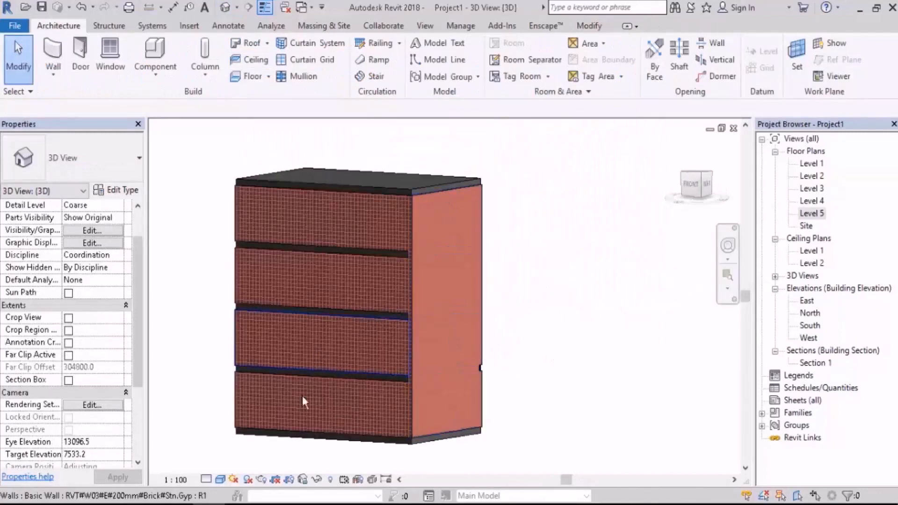
middle_click_drag(315, 219, 535, 276, "shift")
Step: Open Section 1 shaded and examine the outer wall junctions at the intermediate floors and the Level 5 floor
double_click(814, 363)
scroll(329, 281, "up", 10)
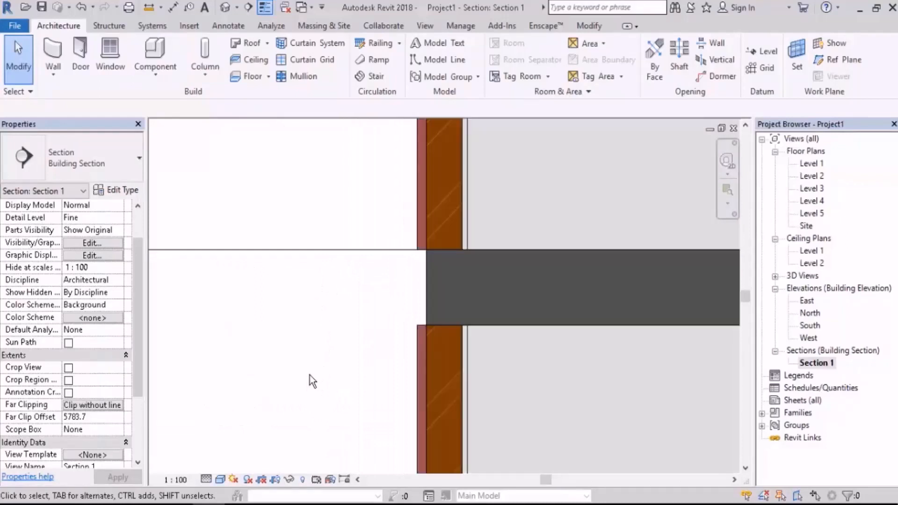
scroll(356, 405, "down", 8)
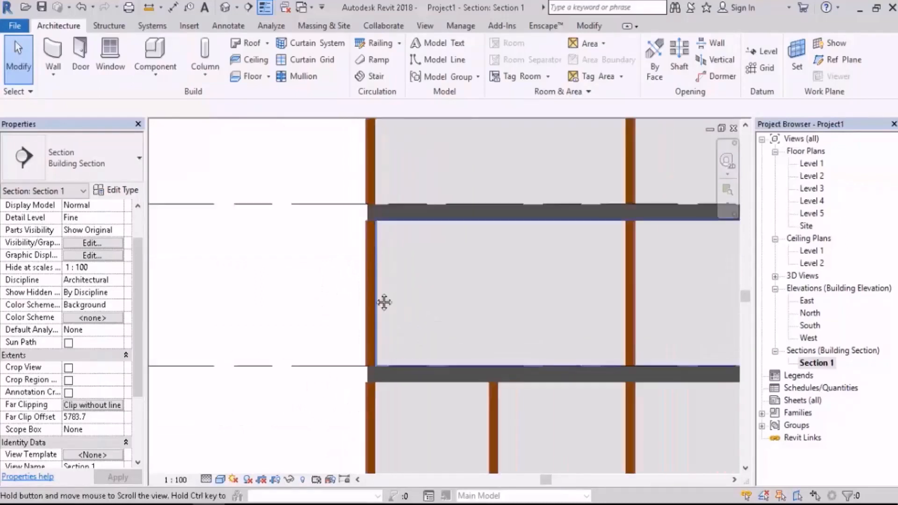
scroll(379, 193, "up", 2)
scroll(374, 220, "up", 8)
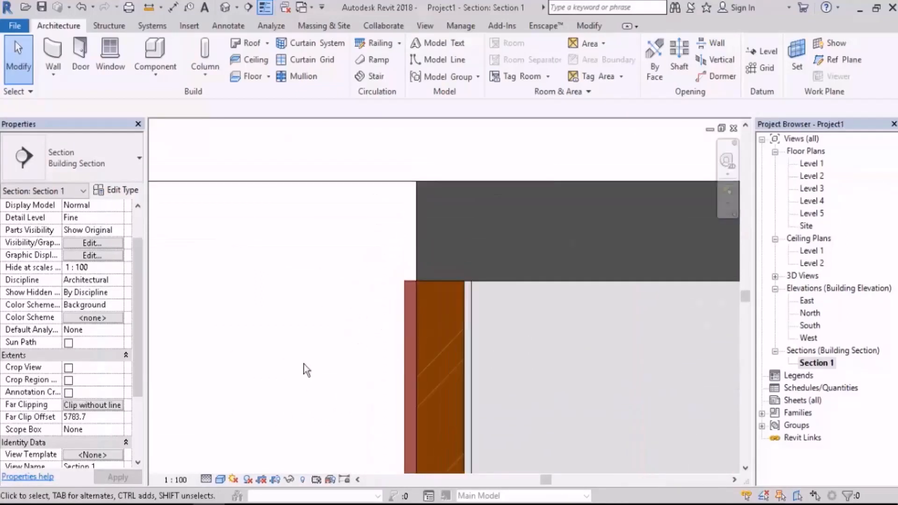
scroll(326, 194, "down", 10)
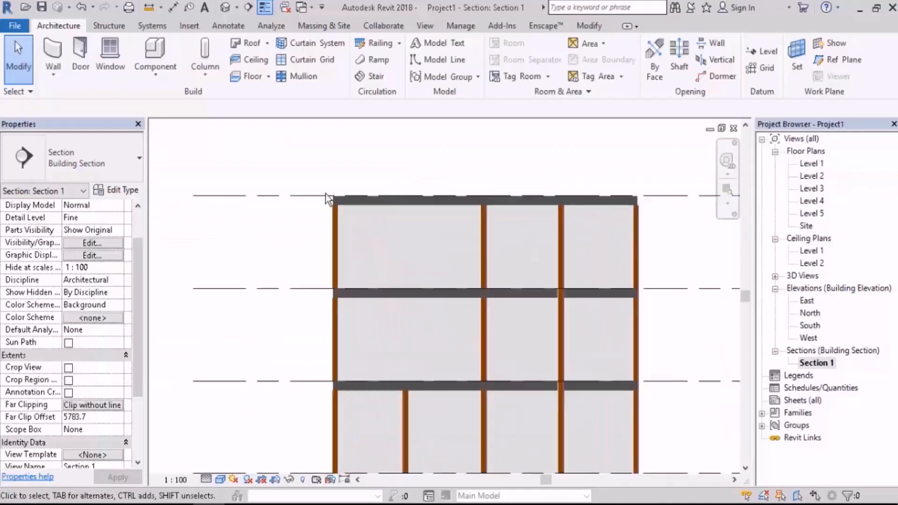
middle_click_drag(325, 194, 393, 278)
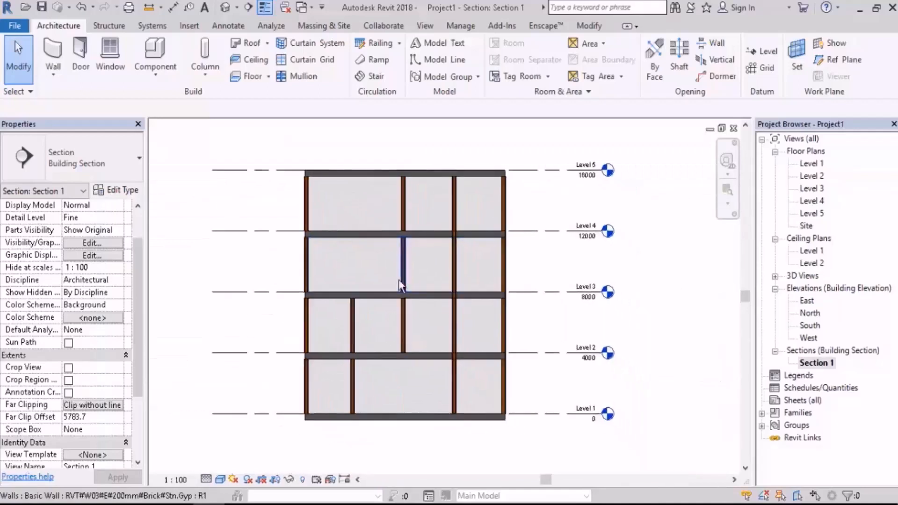
Step: In the 3D view, select the full-height end wall and set its top constraint to Up to level: Level 3
left_click(226, 7)
middle_click_drag(512, 315, 574, 338, "shift")
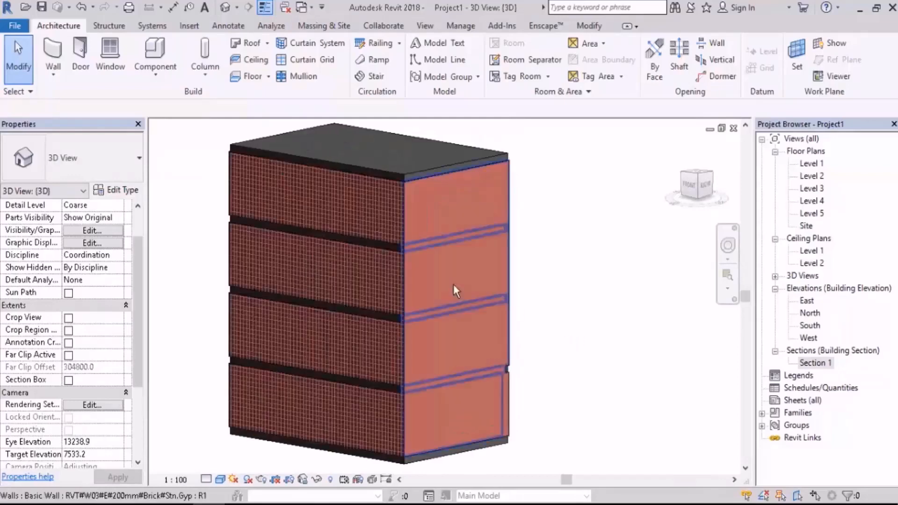
left_click(453, 284)
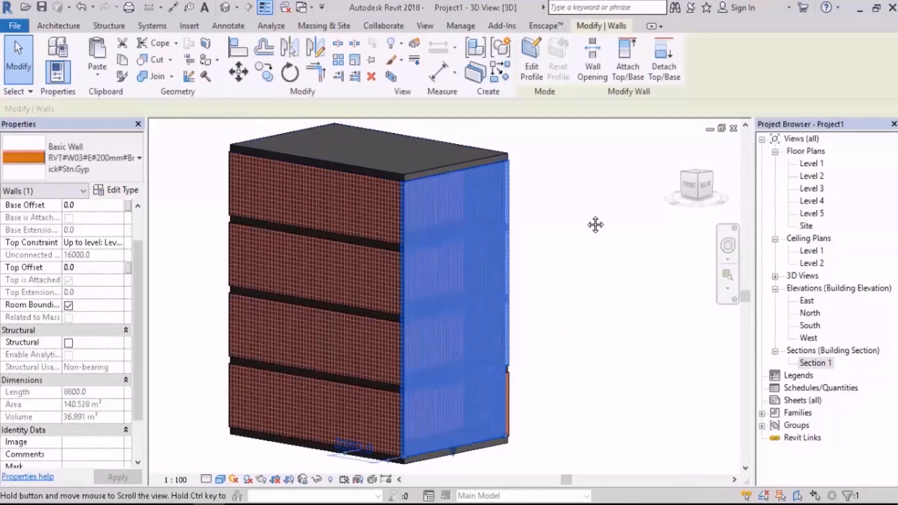
middle_click_drag(595, 222, 610, 251, "shift")
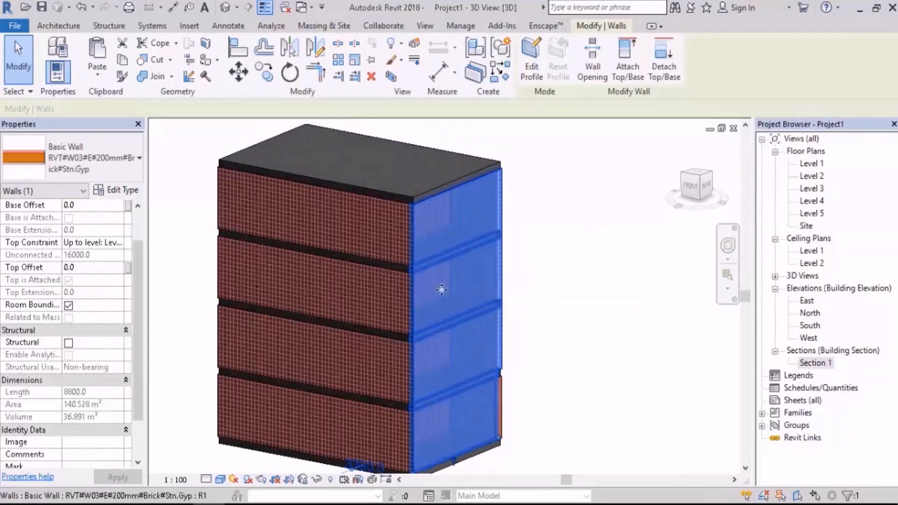
left_click(119, 242)
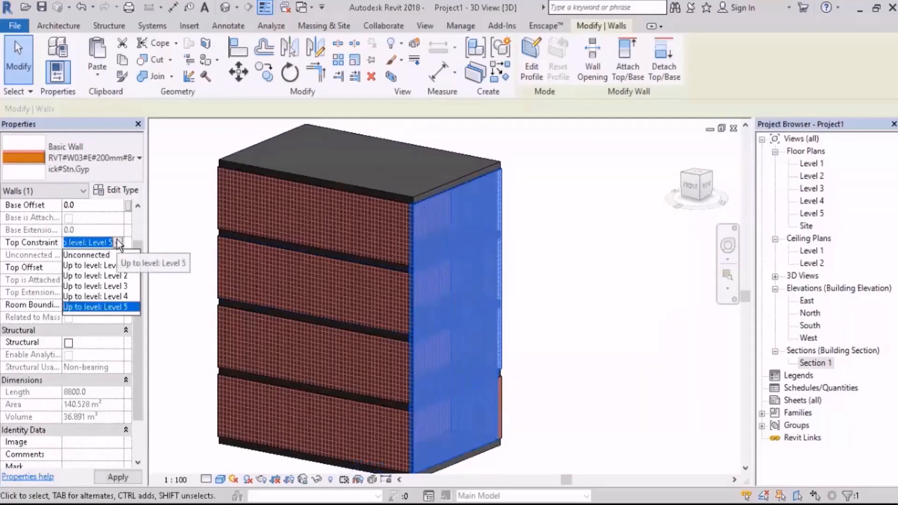
left_click(121, 306)
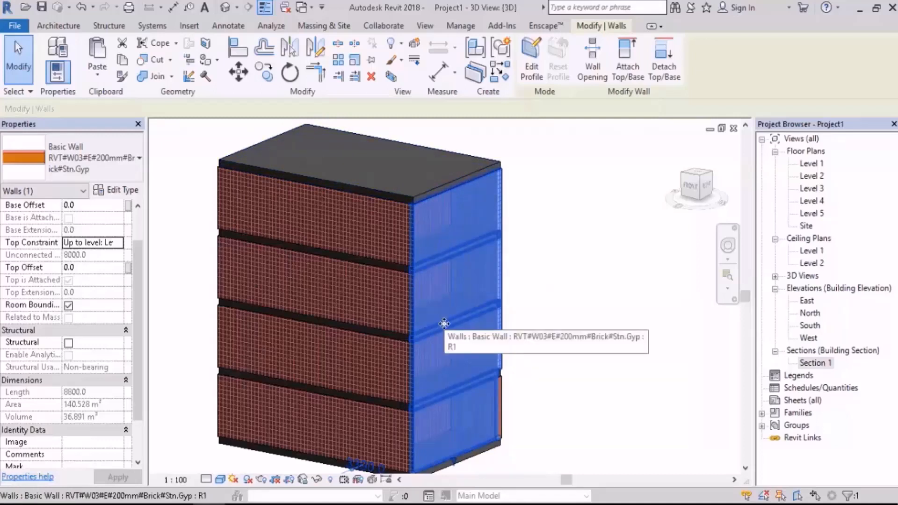
Step: Detach the full-height end wall from all the elements its top and base are attached to
middle_click_drag(444, 323, 533, 354, "shift")
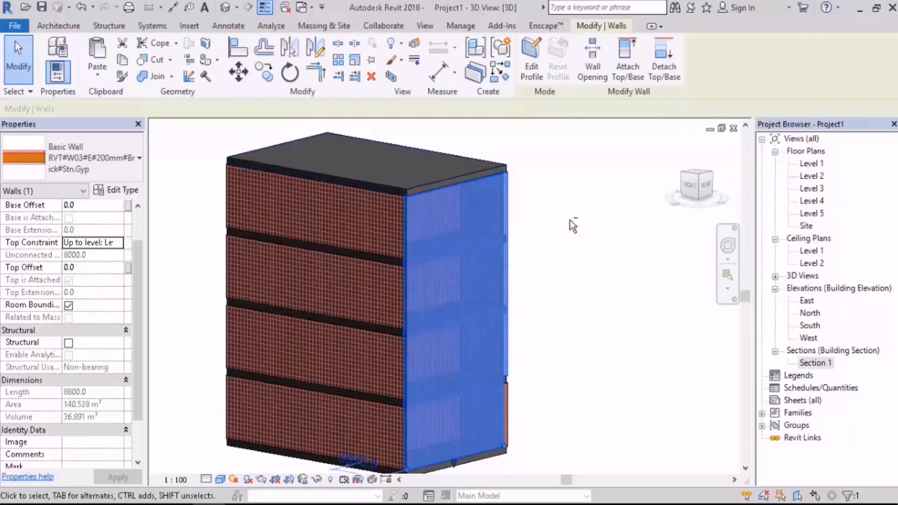
middle_click_drag(391, 165, 478, 254, "shift")
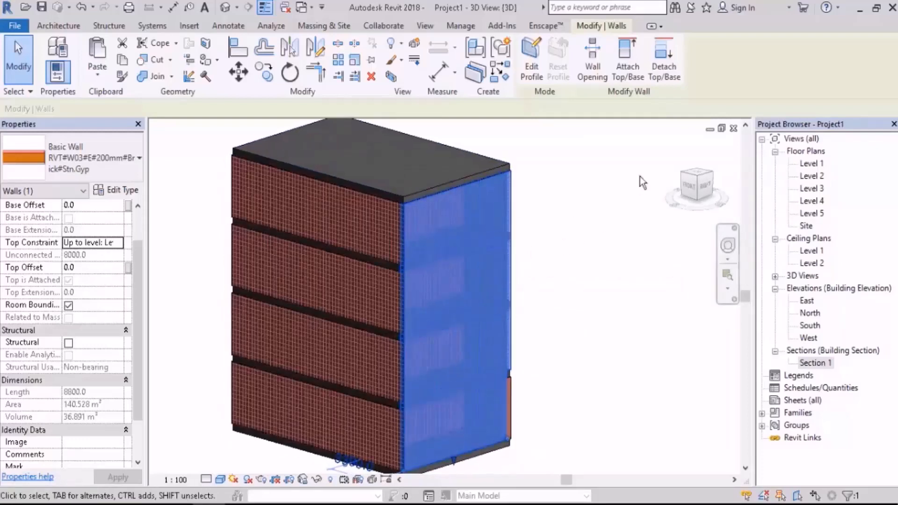
left_click(665, 67)
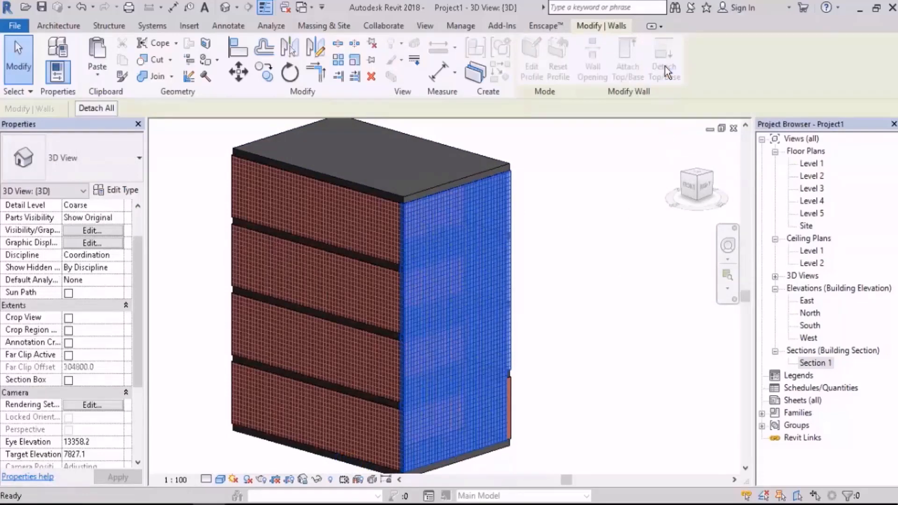
left_click(108, 109)
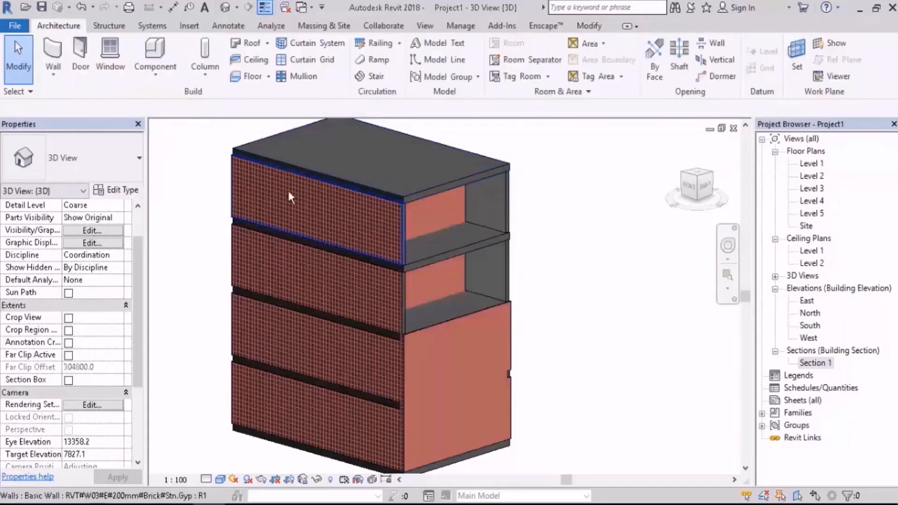
Step: Raise the end wall's top constraint to Up to level: Level 4, and after that to Up to level: Level 5
left_click(475, 340)
middle_click_drag(599, 370, 585, 339, "shift")
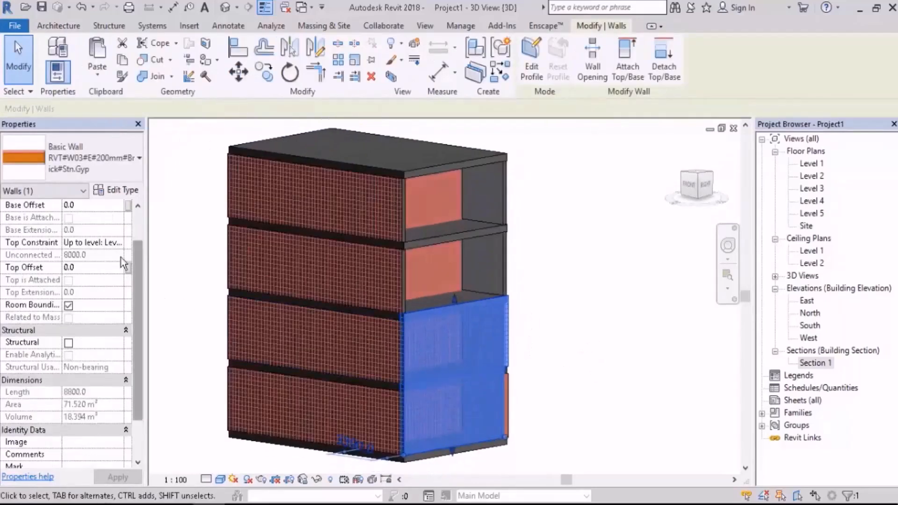
left_click(116, 241)
left_click(124, 297)
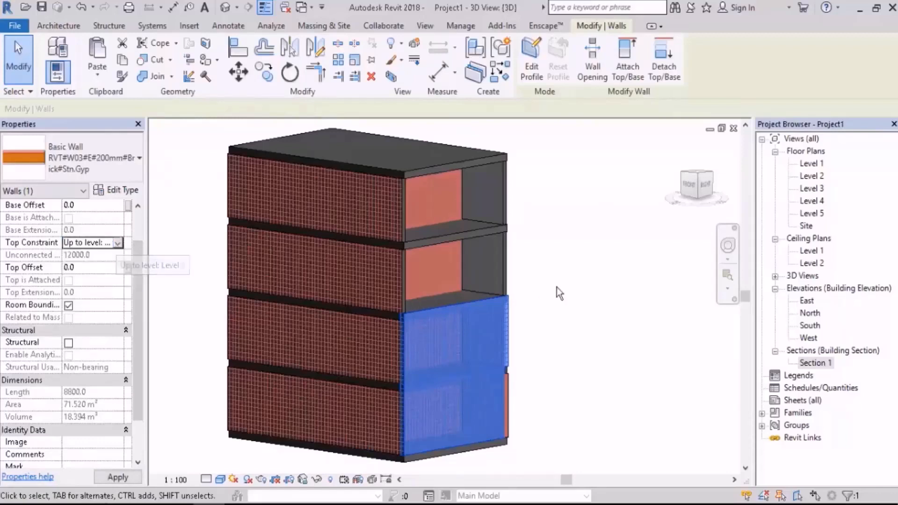
left_click(118, 243)
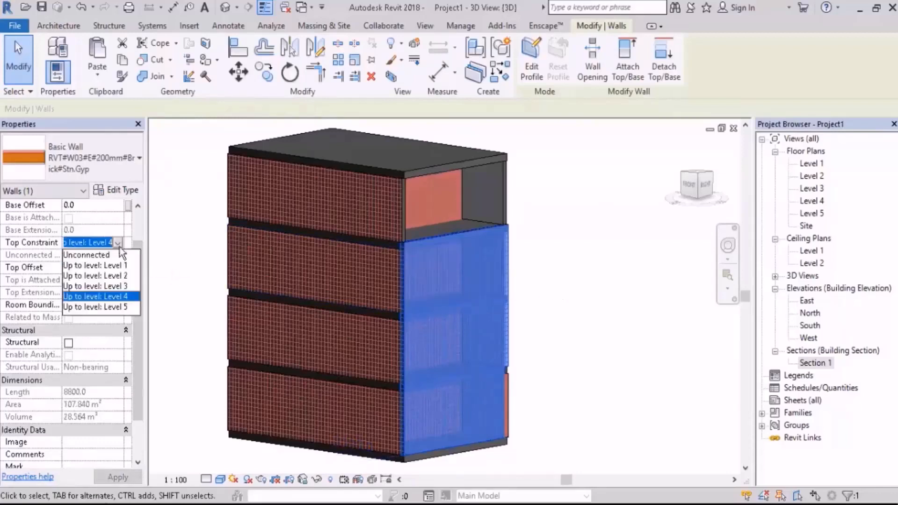
left_click(121, 307)
left_click(554, 282)
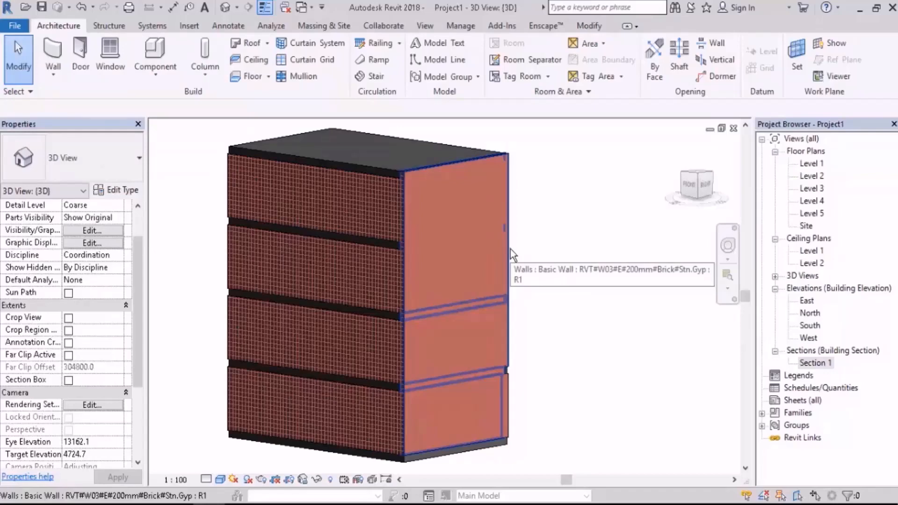
Step: Examine the upper corner of the end wall and attach the wall's top to the Level 5 floor
middle_click_drag(545, 260, 565, 257, "shift")
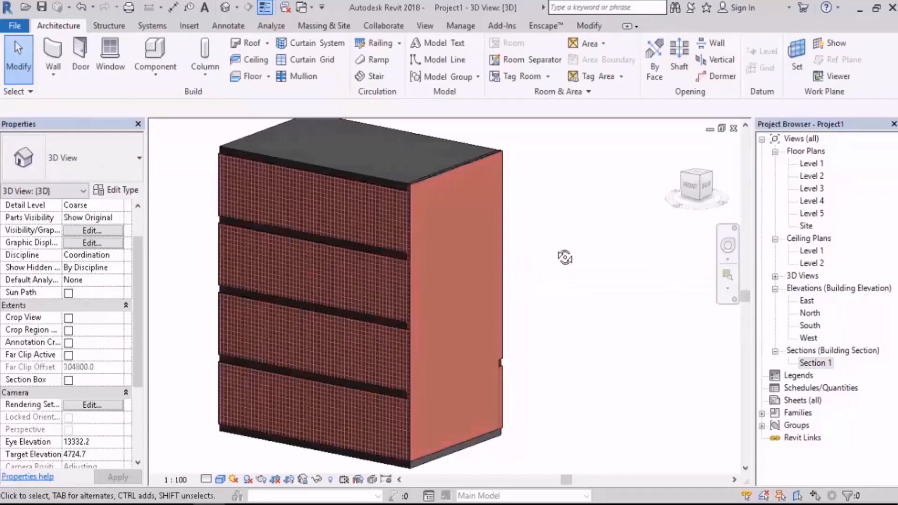
scroll(472, 143, "up", 5)
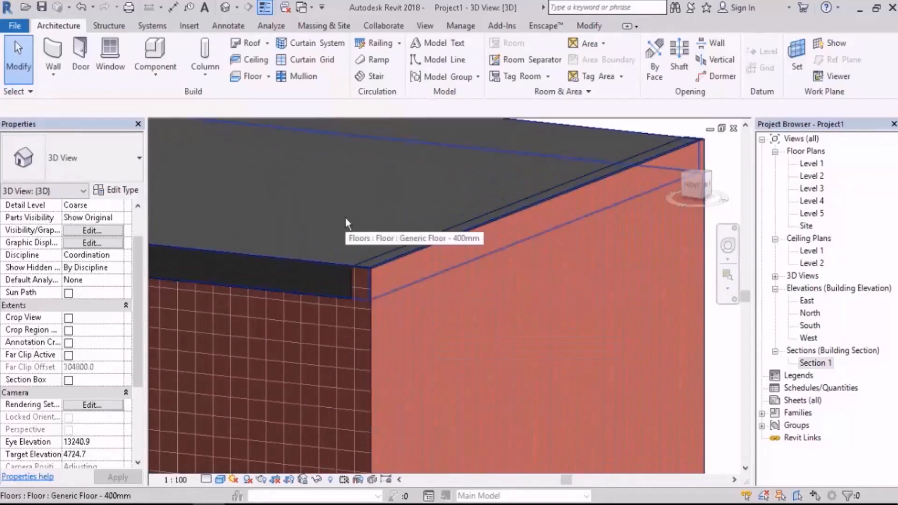
scroll(531, 270, "down", 5)
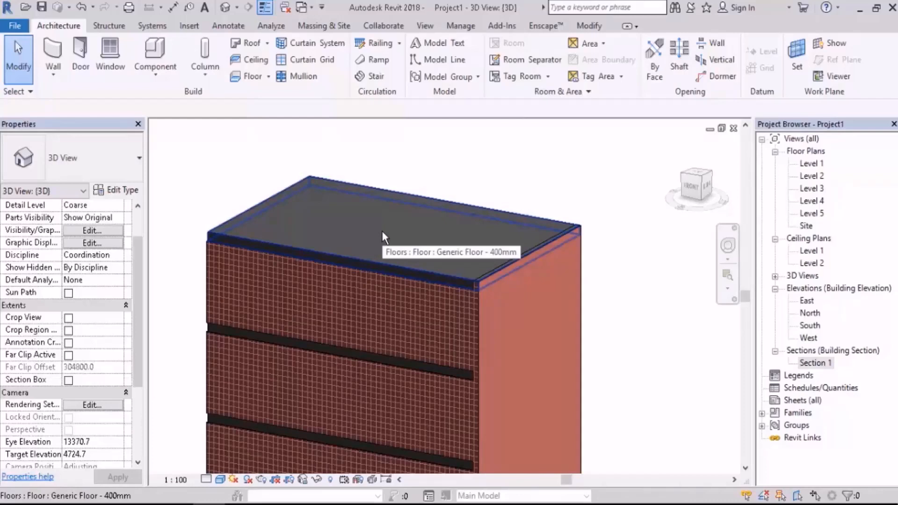
scroll(618, 321, "up", 2)
left_click_drag(559, 319, 541, 304, "shift")
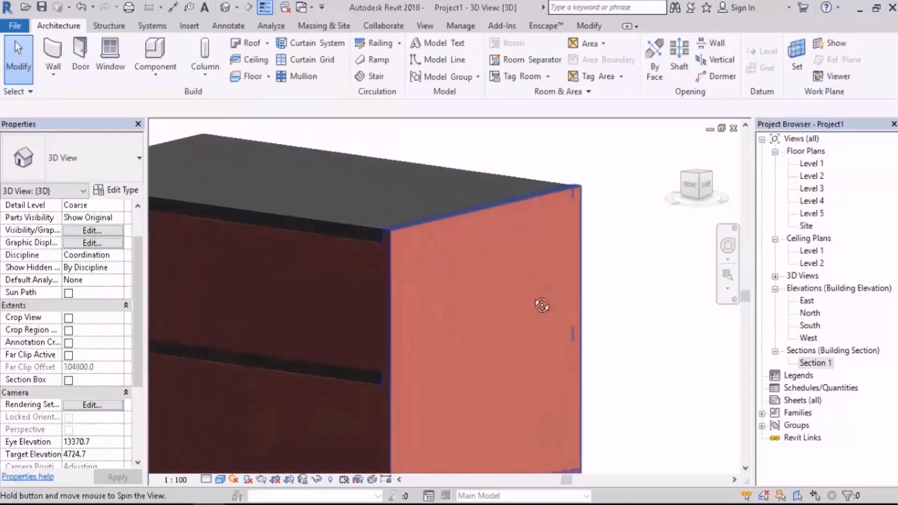
middle_click_drag(487, 274, 570, 281, "shift")
left_click(481, 278)
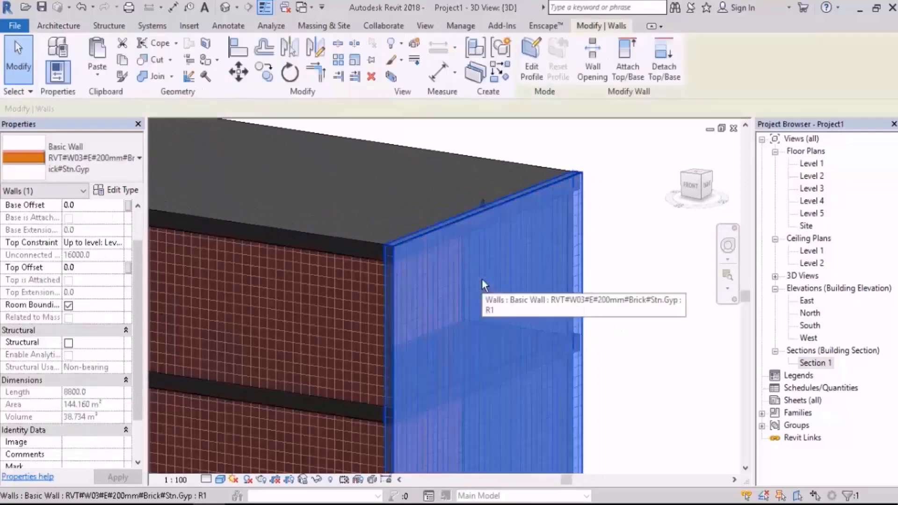
left_click(627, 74)
left_click(445, 198)
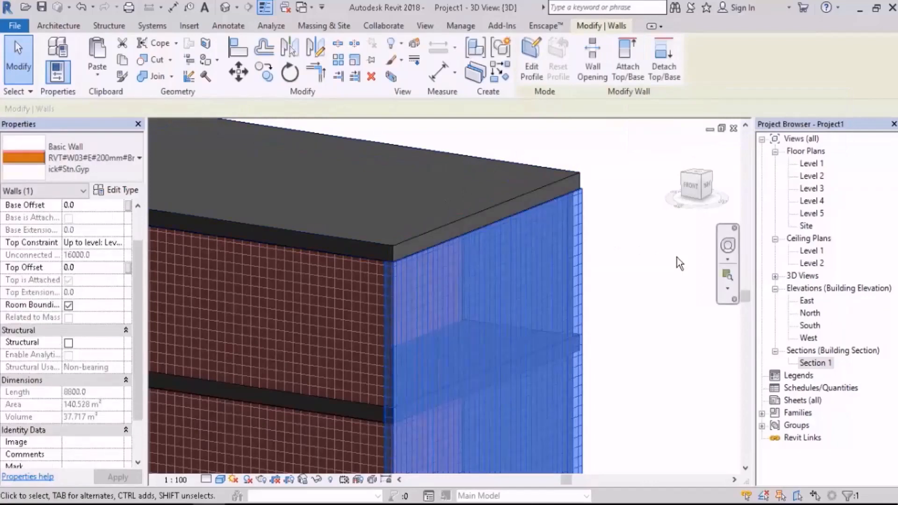
key("Escape")
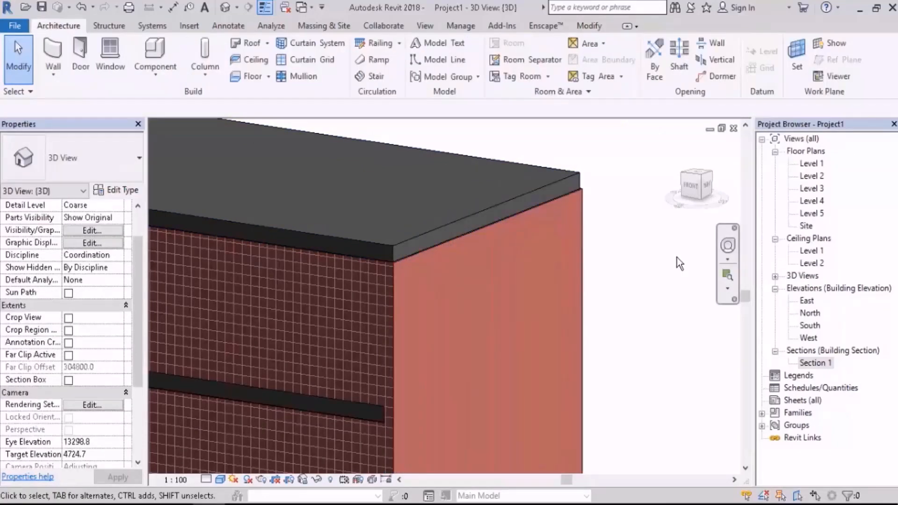
scroll(524, 189, "down", 3)
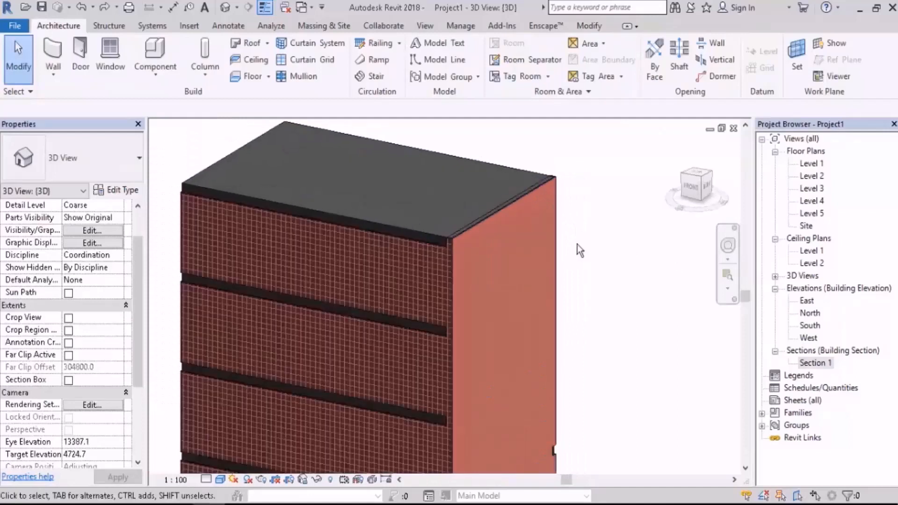
Step: Turn off selecting elements by face and try to attach the end wall's top by picking the Level 5 floor's surface
left_click(764, 497)
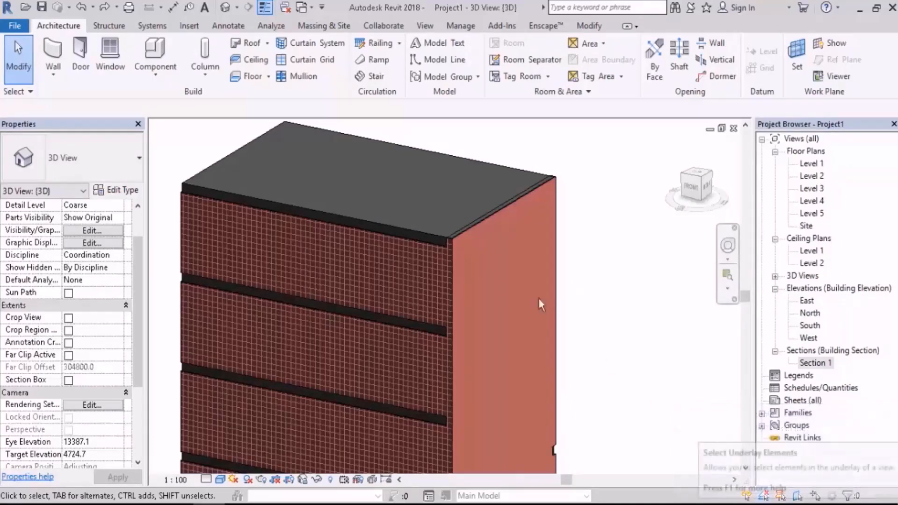
scroll(538, 298, "up", 2)
left_click(554, 238)
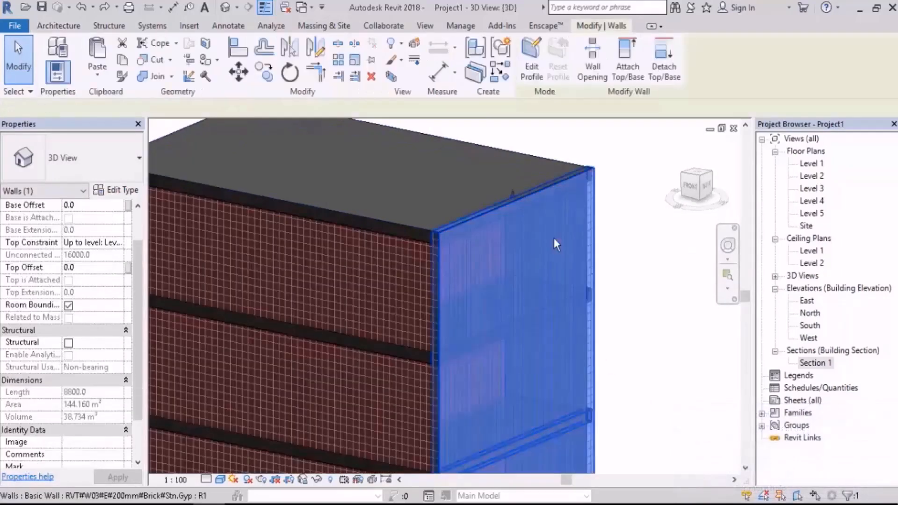
left_click(627, 54)
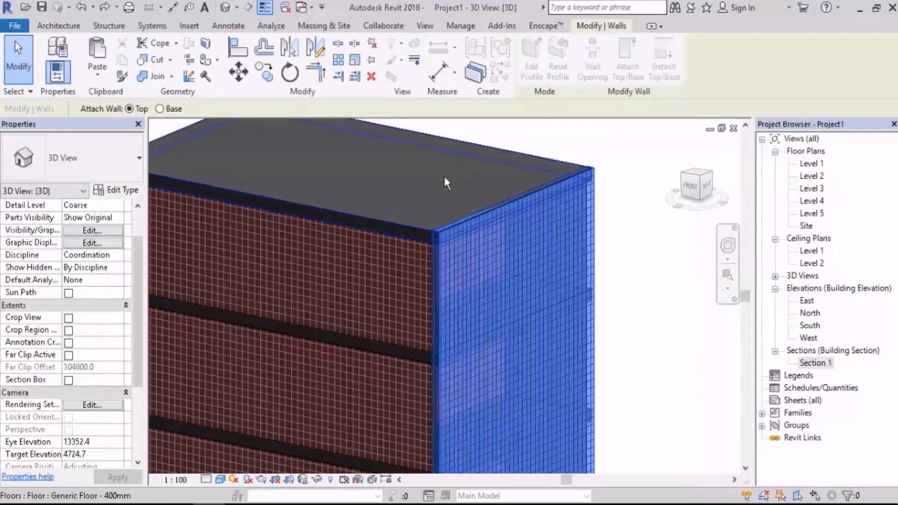
middle_click_drag(471, 206, 467, 237, "shift")
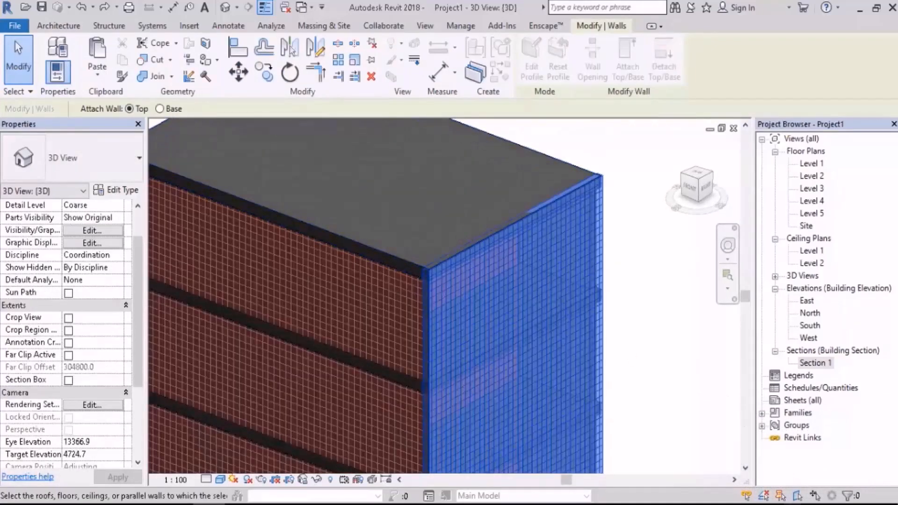
left_click(798, 497)
middle_click_drag(572, 299, 537, 284)
left_click(523, 216)
left_click(627, 66)
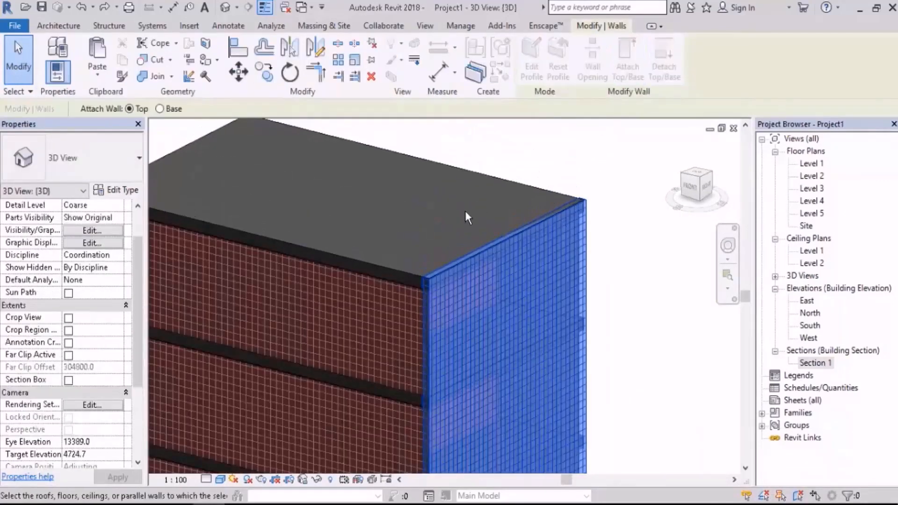
left_click(395, 205)
middle_click_drag(402, 218, 586, 305, "shift")
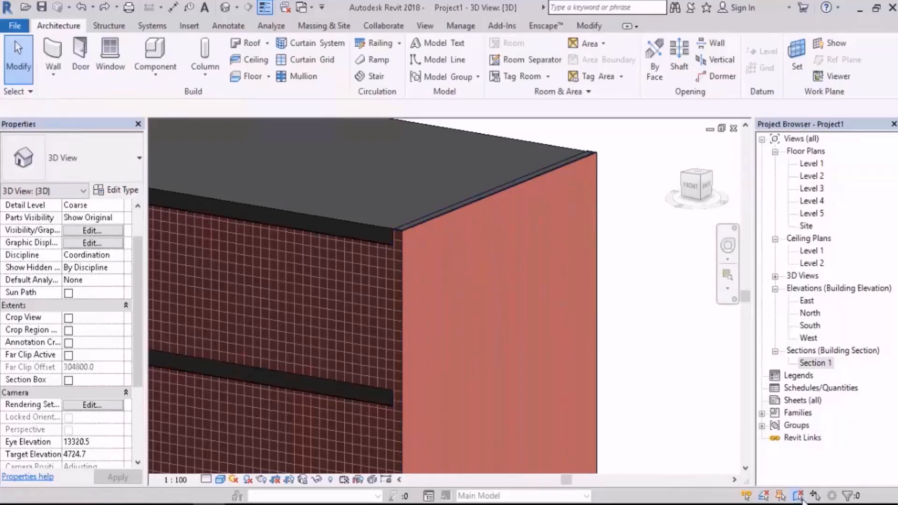
Step: With selection by face enabled, attach the end wall's top to the Level 5 floor by picking its surface
left_click(515, 233)
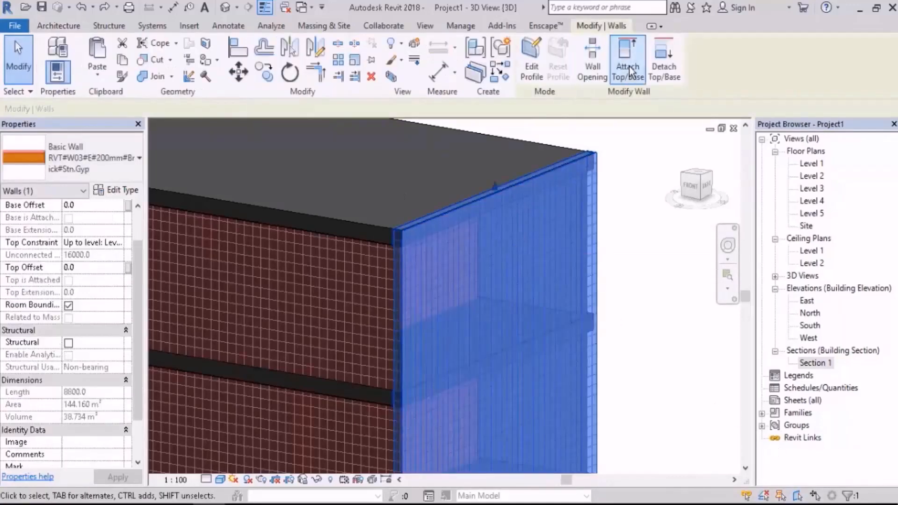
left_click(627, 63)
left_click(356, 178)
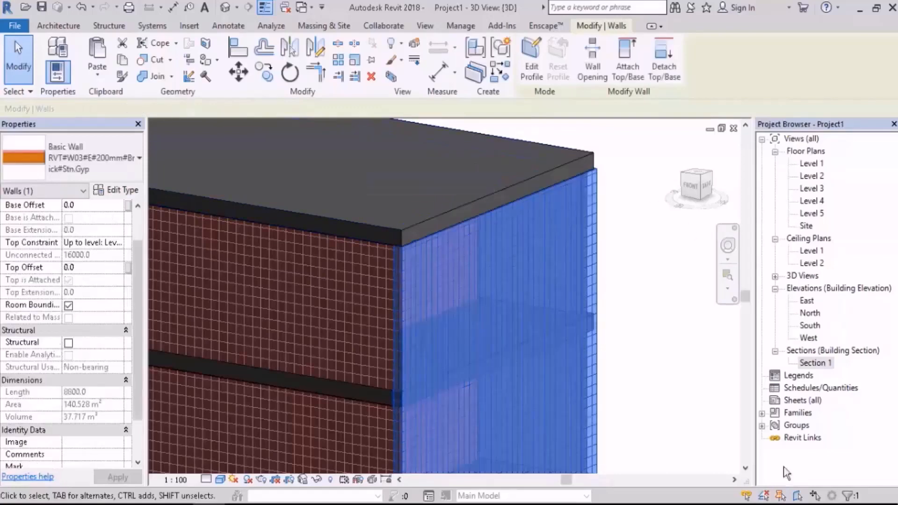
Step: In the Level 4 floor plan, test selecting the floor by its face and set the visual style to Wireframe
double_click(812, 202)
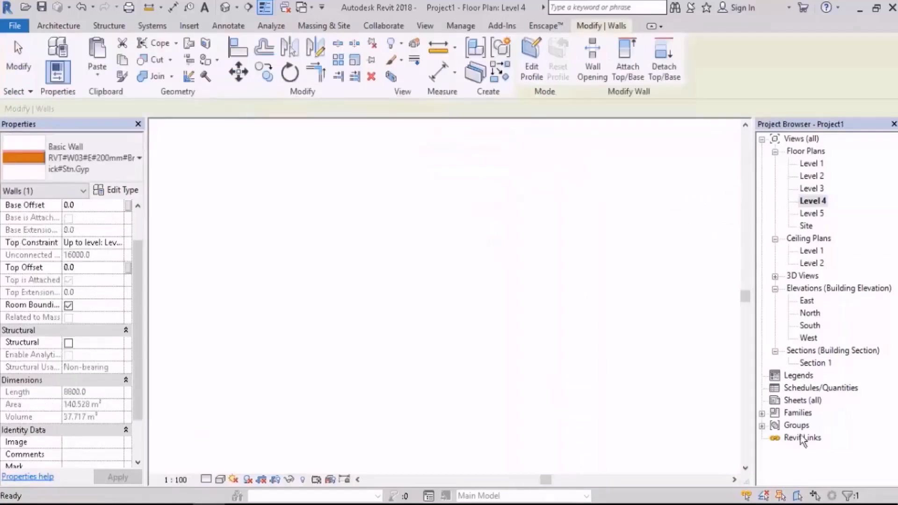
left_click(571, 335)
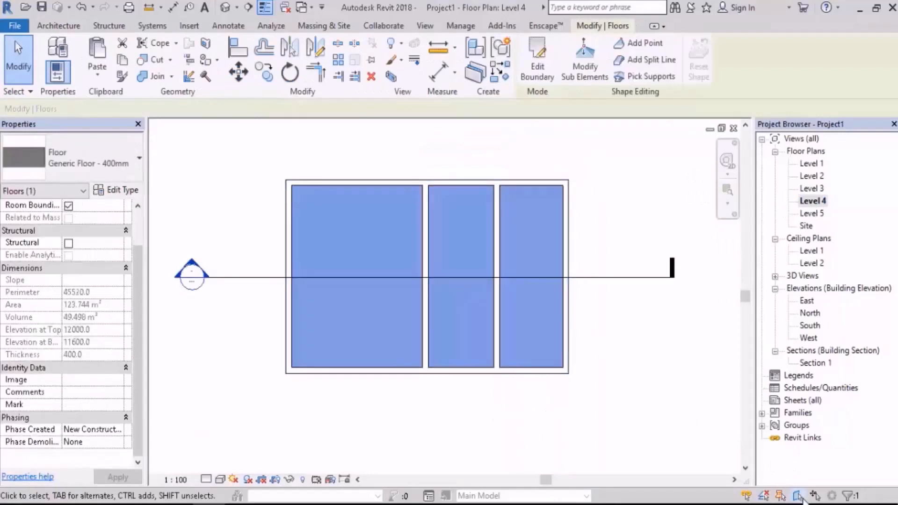
left_click(634, 403)
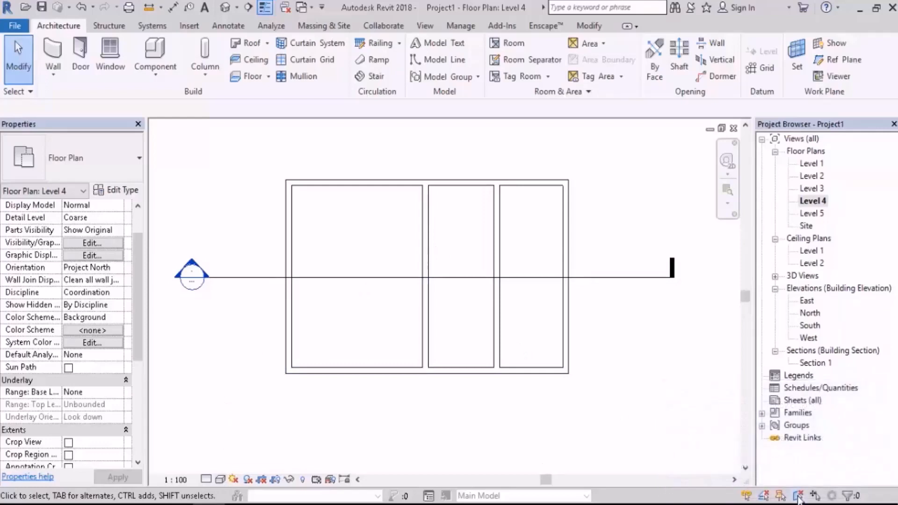
left_click(220, 479)
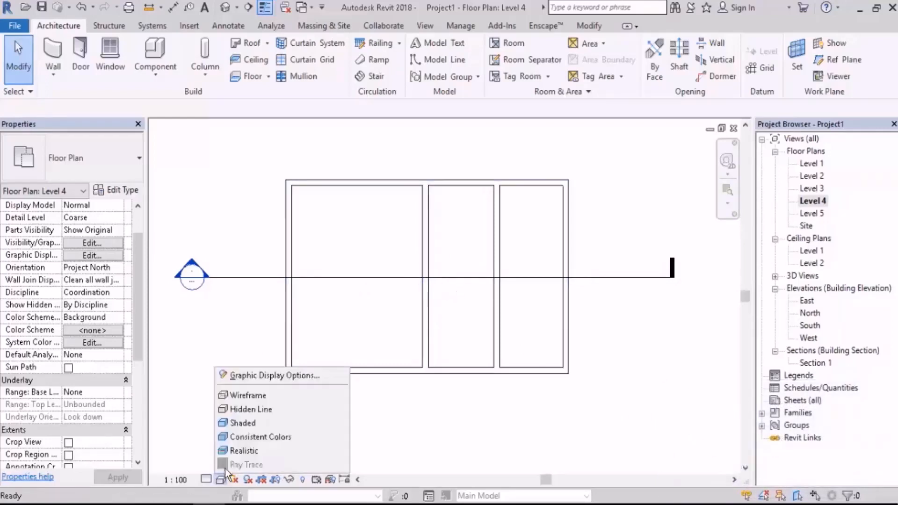
left_click(248, 395)
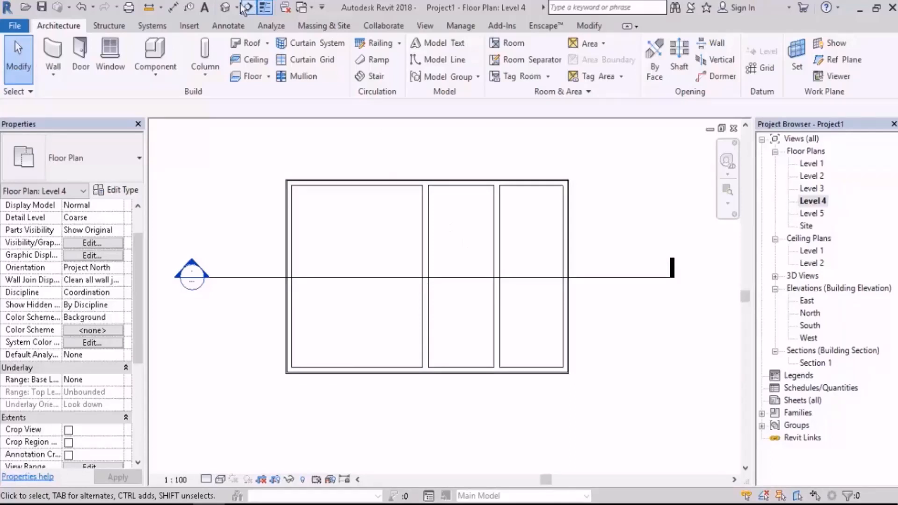
Step: Return to the 3D view and inspect the end wall against the top floor and the whole building
left_click(225, 7)
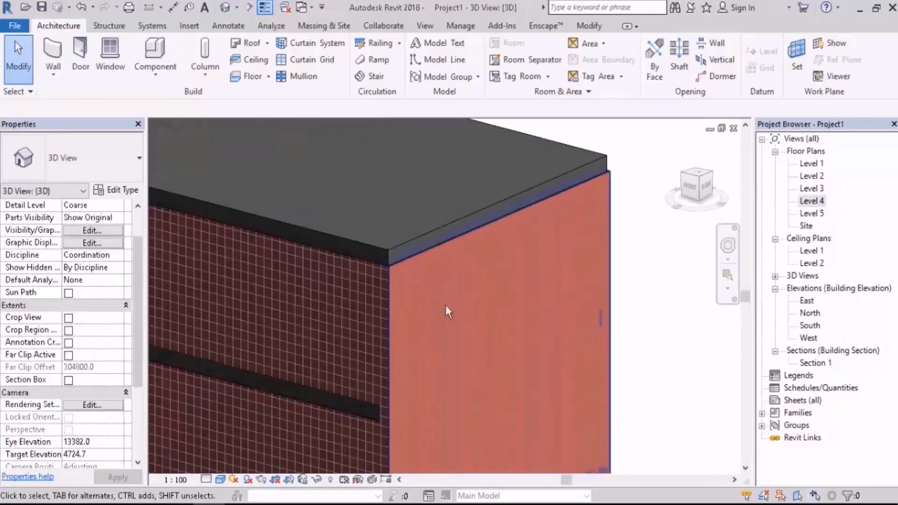
scroll(492, 255, "down", 4)
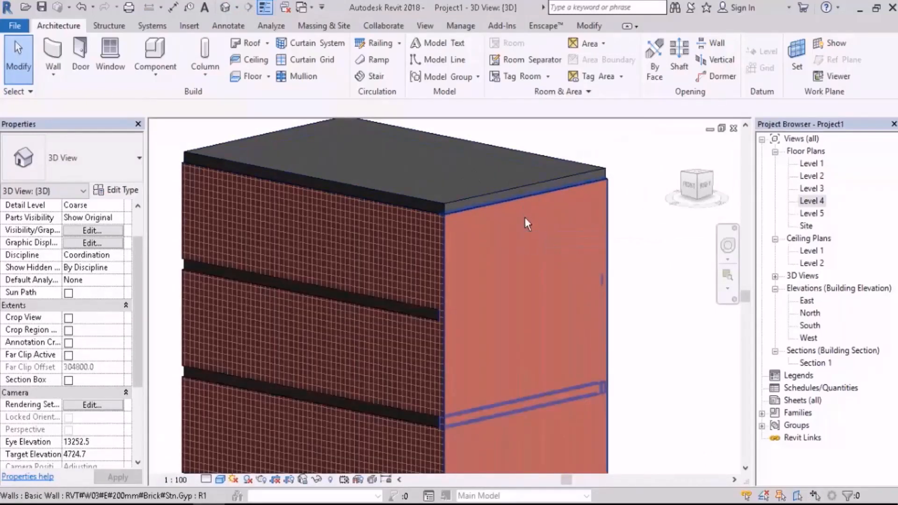
scroll(524, 217, "down", 3)
middle_click_drag(557, 289, 577, 278)
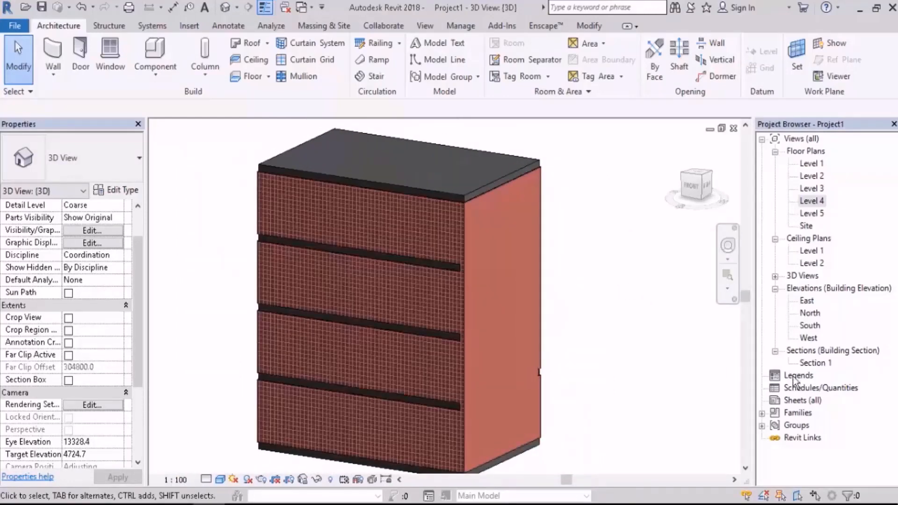
Step: Open the Section 1 view where the tall interior wall passes through a floor slab
double_click(815, 365)
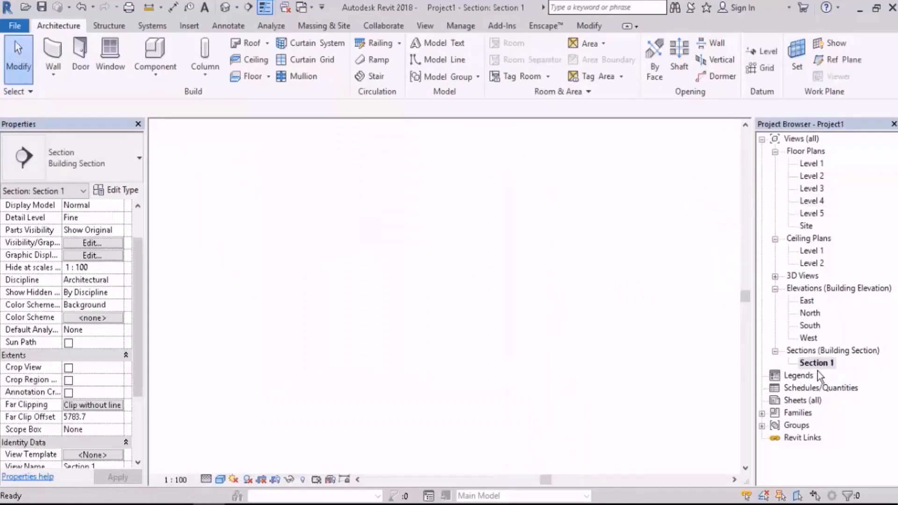
scroll(462, 291, "up", 5)
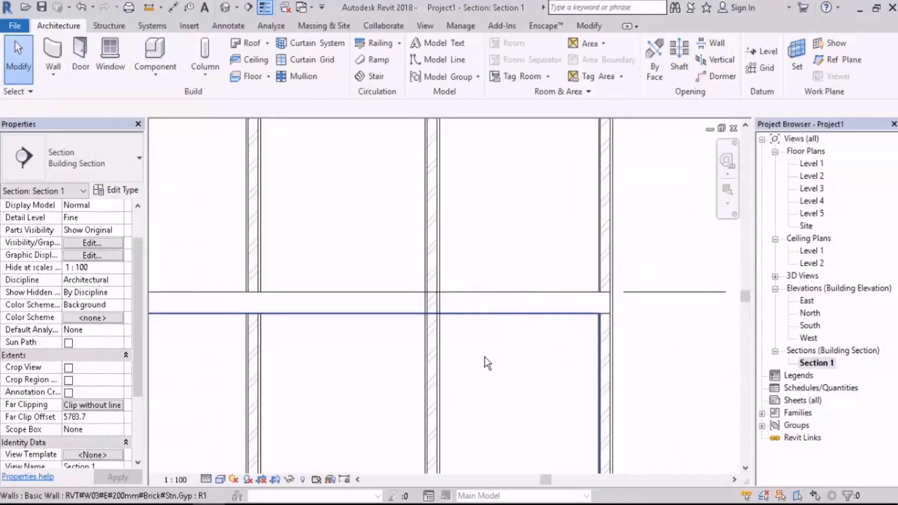
middle_click_drag(416, 334, 485, 335)
scroll(452, 297, "up", 2)
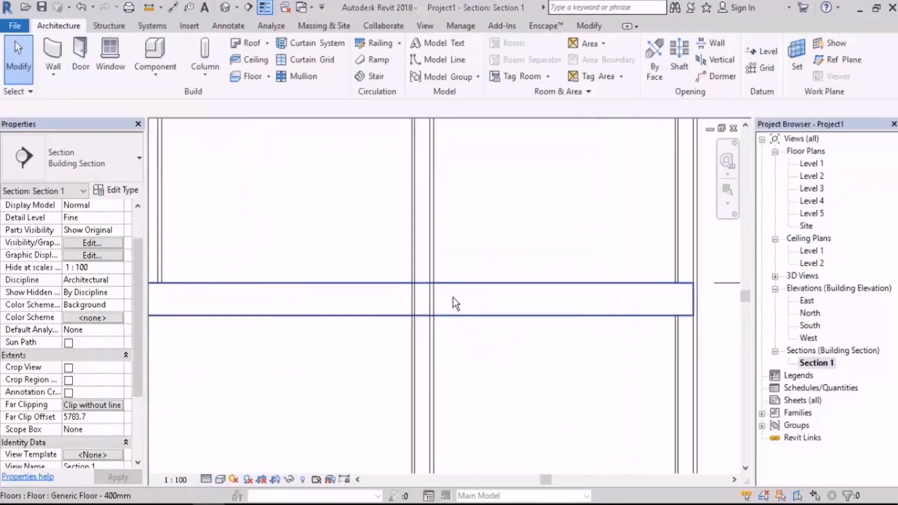
Step: Join the tall interior wall with the floor slab it passes through, picking the wall first
left_click(589, 27)
left_click(154, 77)
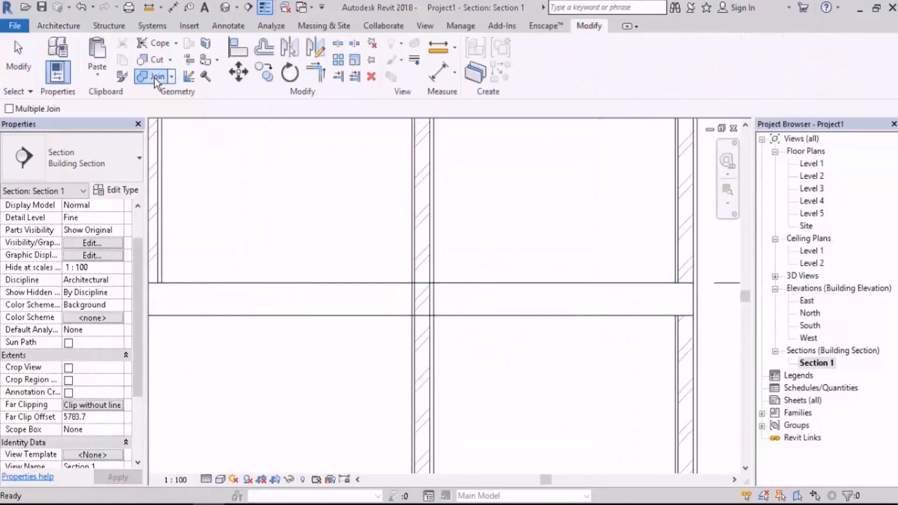
left_click(422, 249)
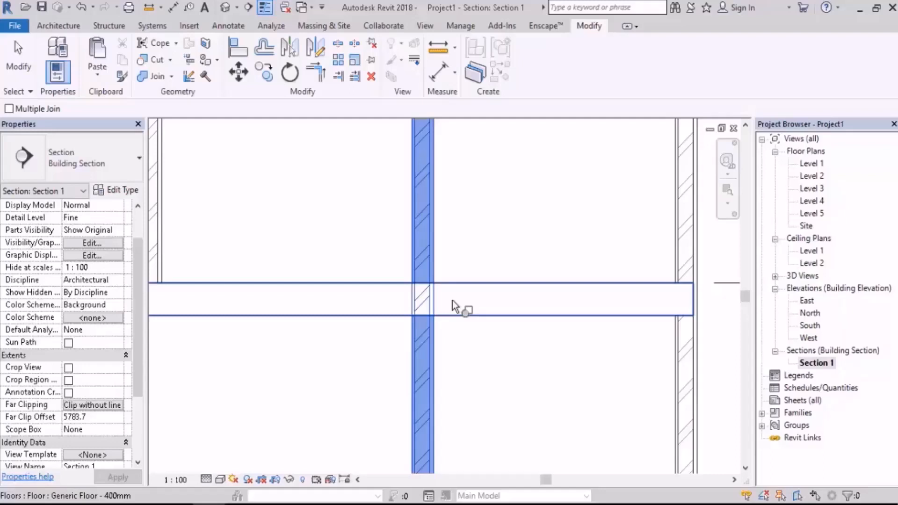
left_click(453, 301)
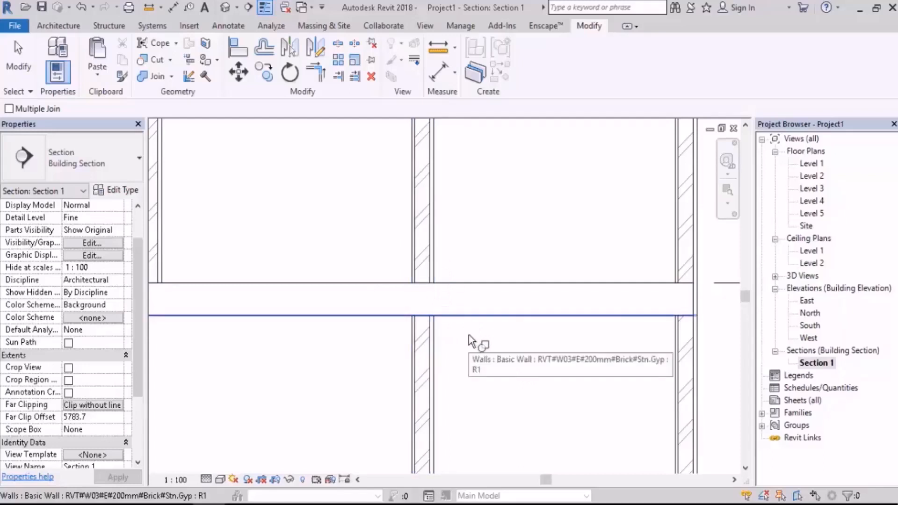
Step: Join another floor with the same interior wall, picking the floor first, and undo the individual joins
scroll(474, 360, "down", 3)
middle_click_drag(495, 272, 499, 388)
scroll(475, 304, "up", 1)
scroll(480, 246, "up", 3)
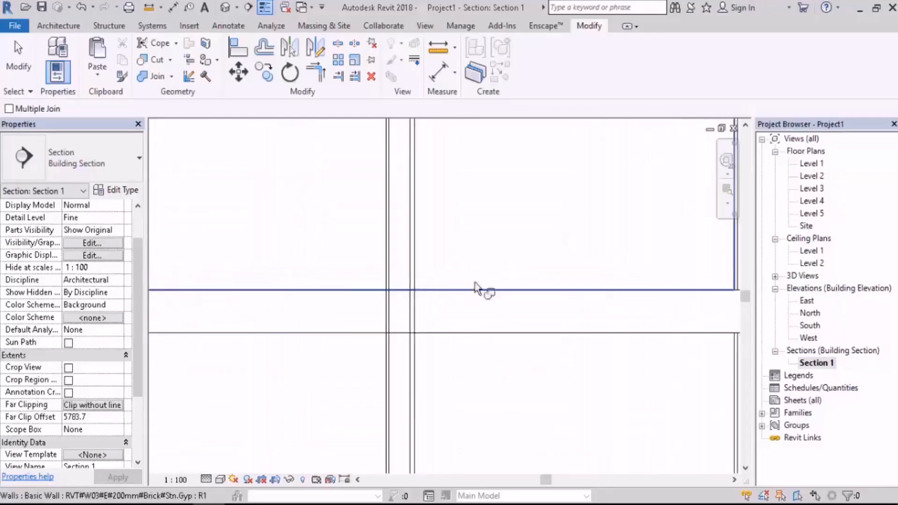
middle_click_drag(475, 281, 505, 315)
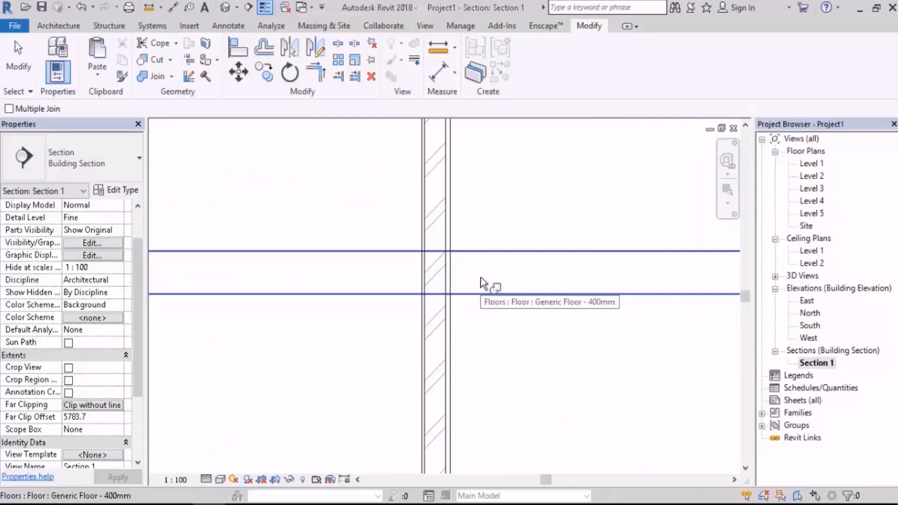
left_click(482, 283)
left_click(435, 230)
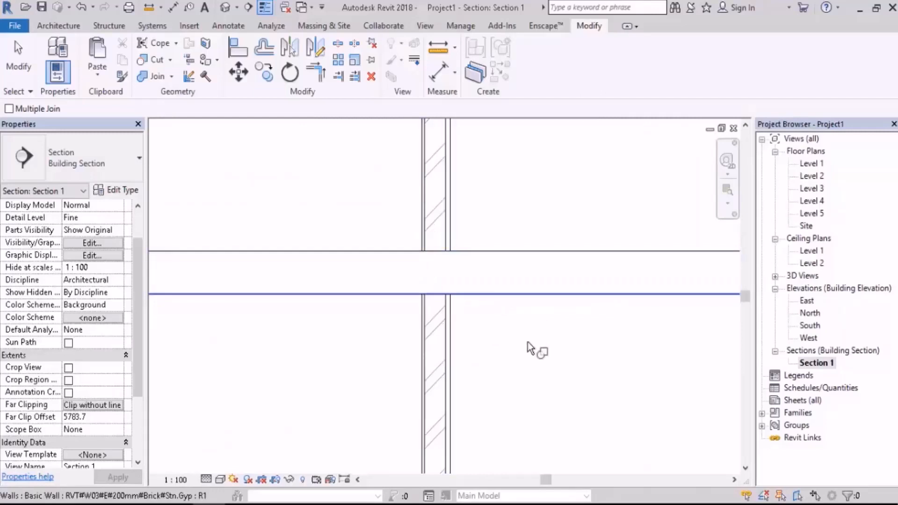
key("Escape")
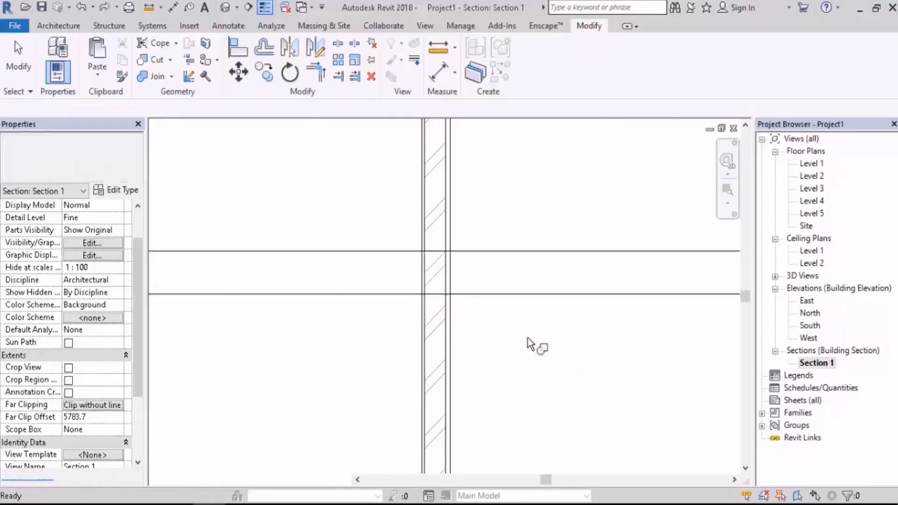
Step: With Multiple Join enabled, try joining the tall interior wall with the floors it crosses using a crossing selection
scroll(529, 344, "down", 6)
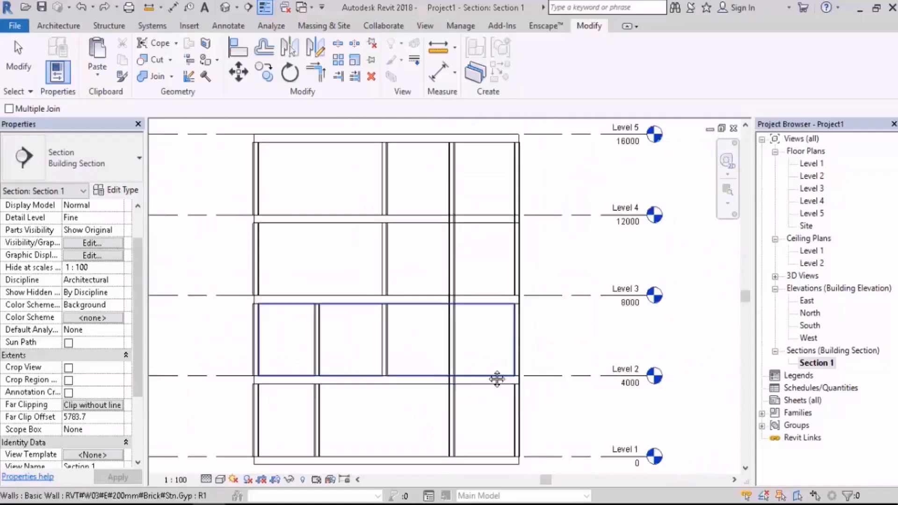
middle_click_drag(497, 377, 491, 373)
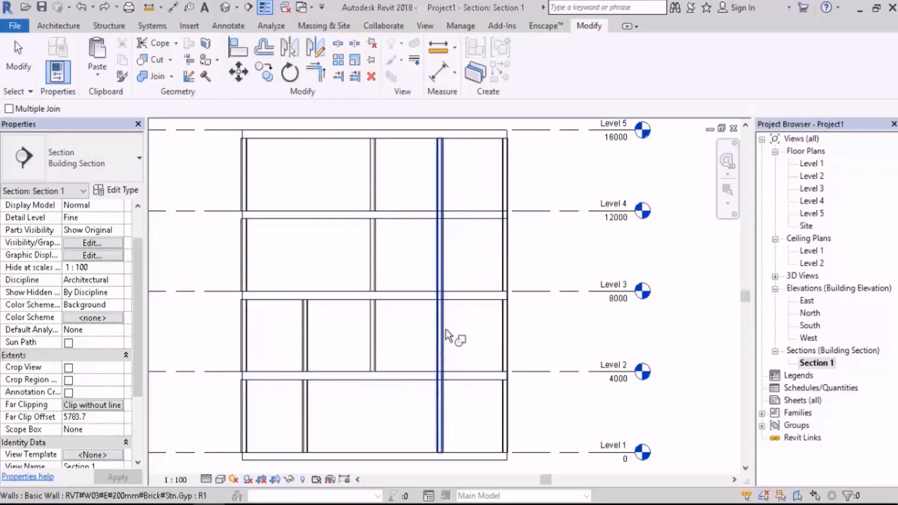
left_click(24, 110)
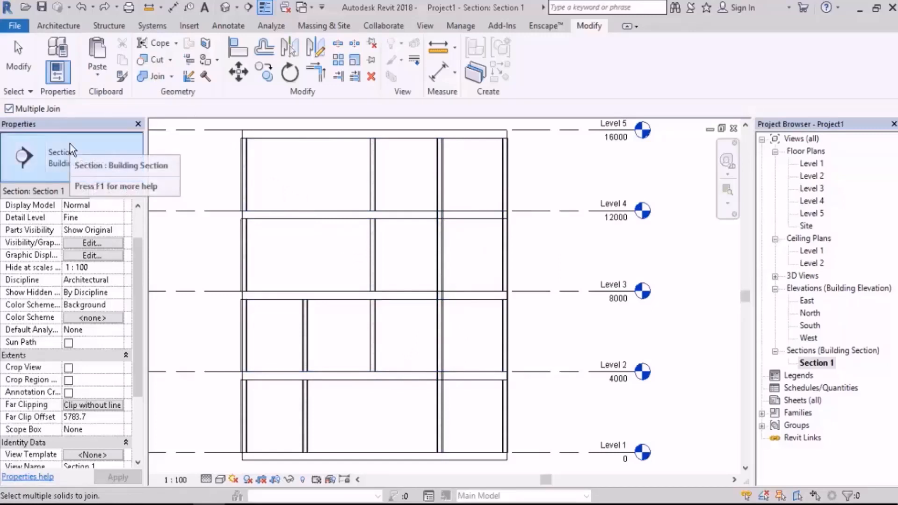
left_click(445, 182)
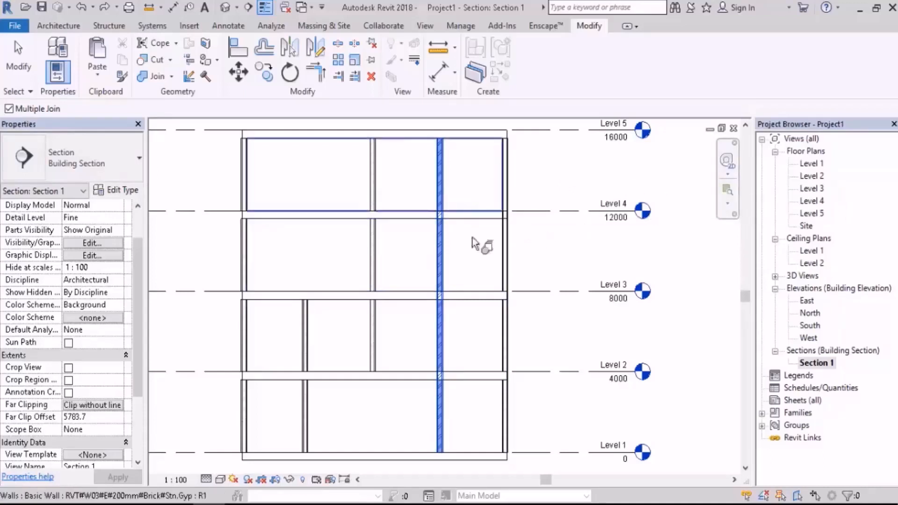
left_click_drag(487, 185, 463, 404)
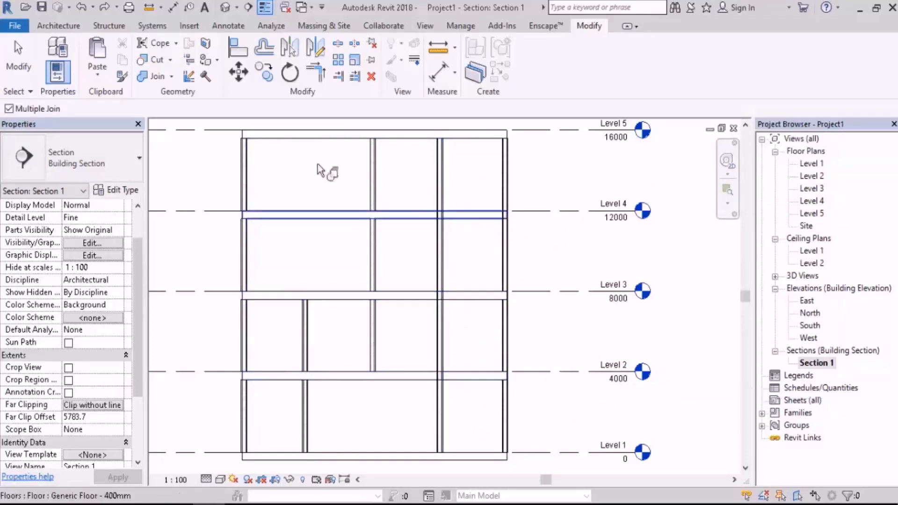
key("Escape")
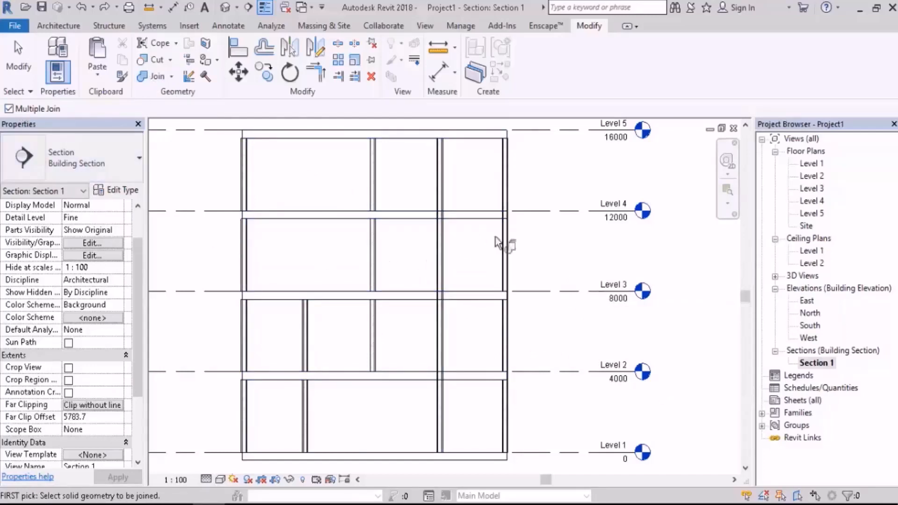
Step: Join the tall interior wall with the Level 2, 3 and 4 floors in one crossing selection, and undo that multiple join
left_click(445, 192)
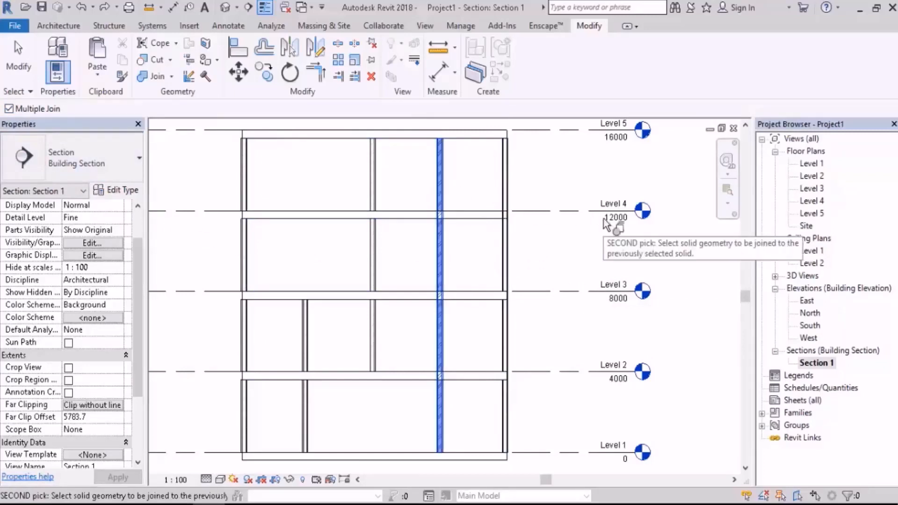
left_click_drag(486, 170, 460, 410)
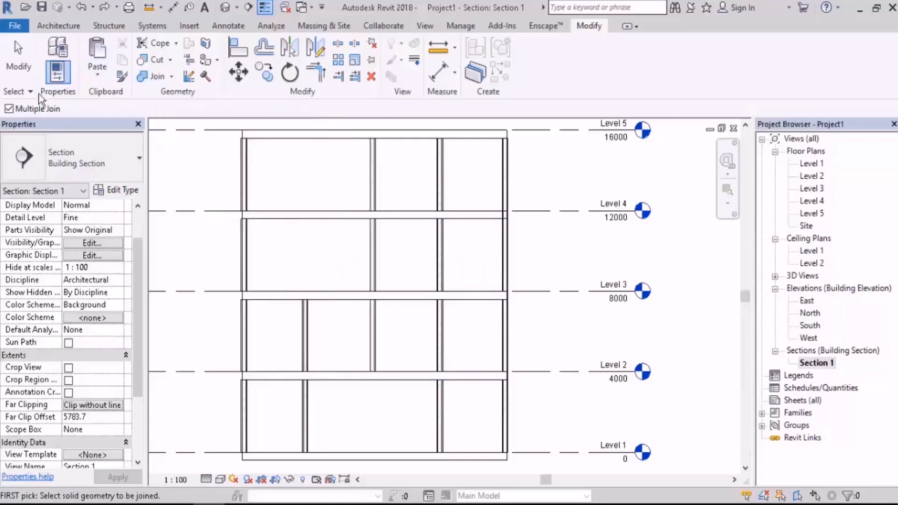
left_click(27, 111)
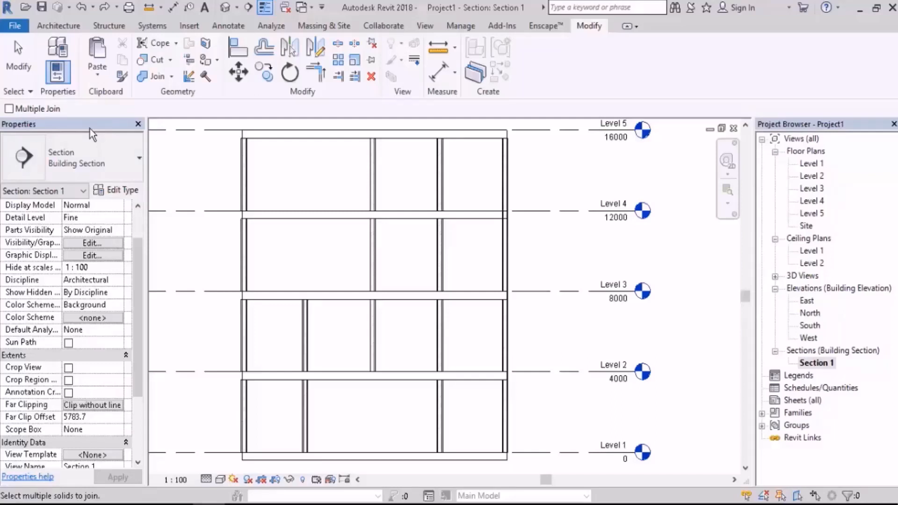
left_click(31, 110)
key("Escape")
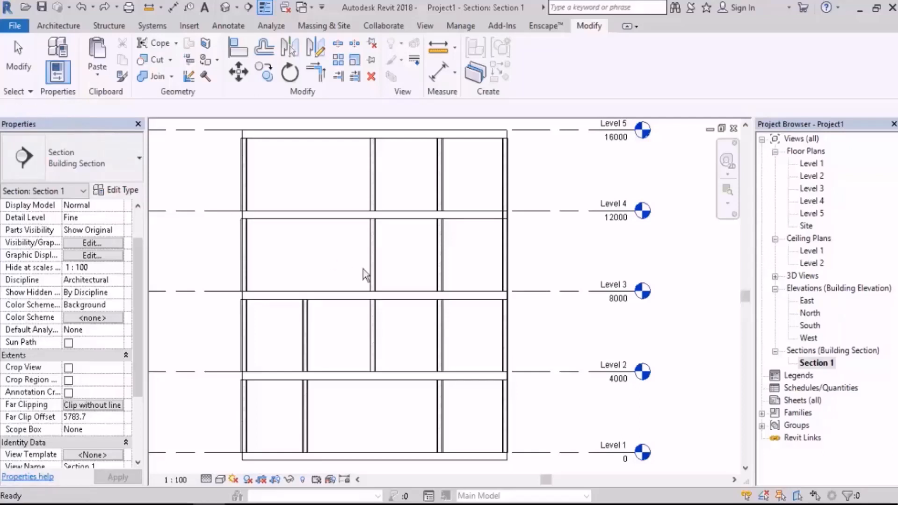
key("ctrl+z")
Step: With Multiple Join enabled, join the tall interior wall with the Level 4, Level 3 and Level 2 floors by picking each floor individually
key("Return")
middle_click_drag(368, 278, 366, 278)
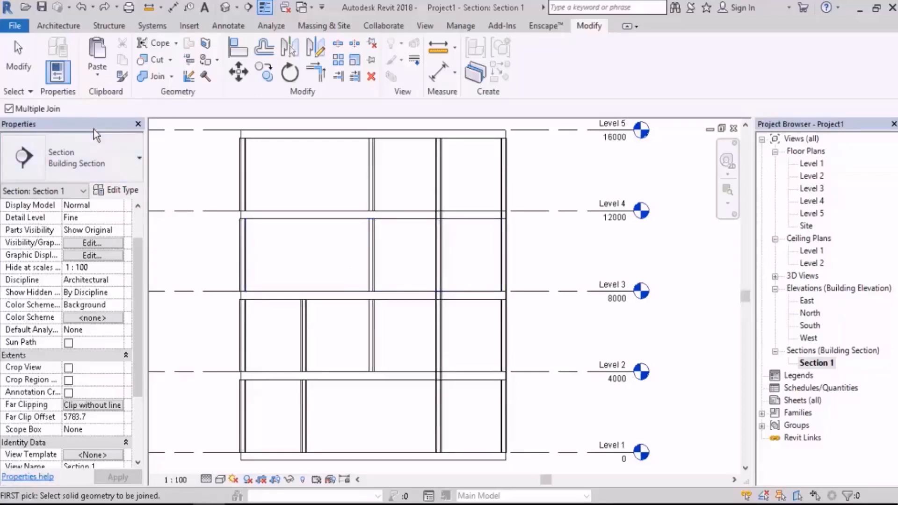
left_click(441, 220)
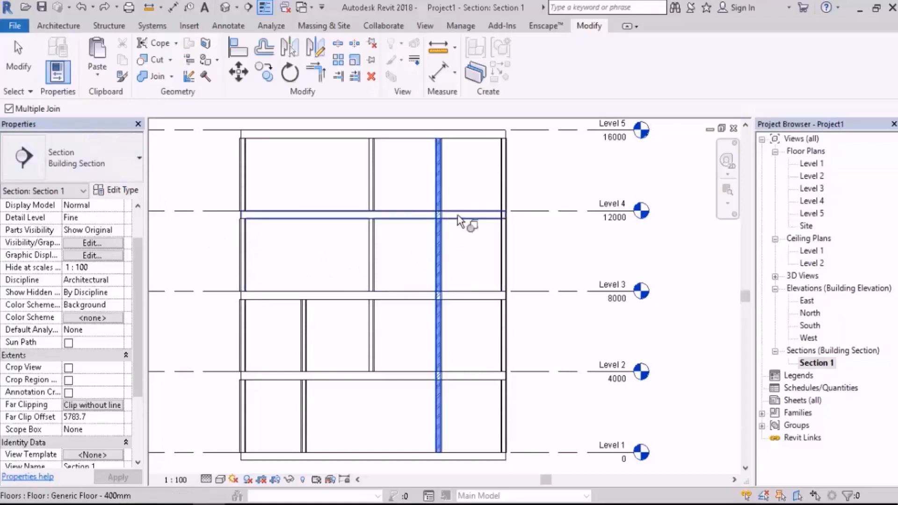
scroll(463, 224, "up", 2)
left_click(458, 219)
middle_click_drag(489, 350, 451, 266)
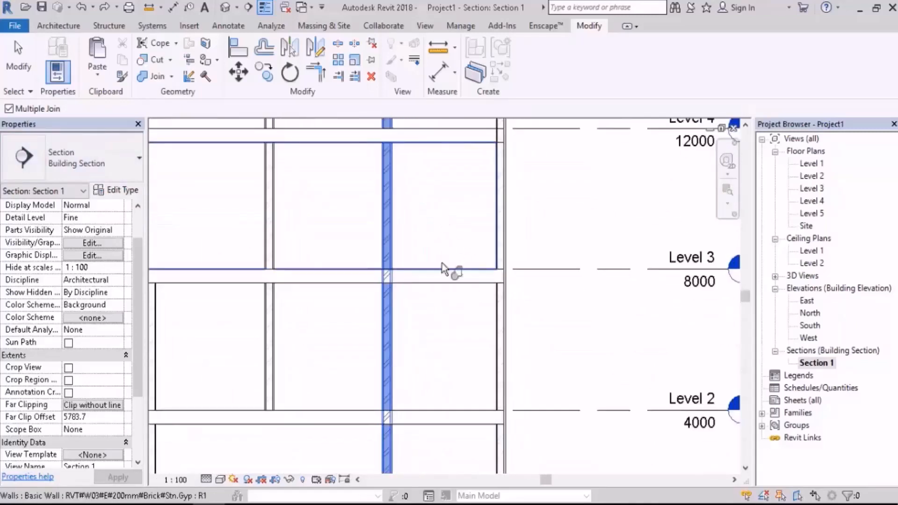
middle_click_drag(433, 317, 425, 315)
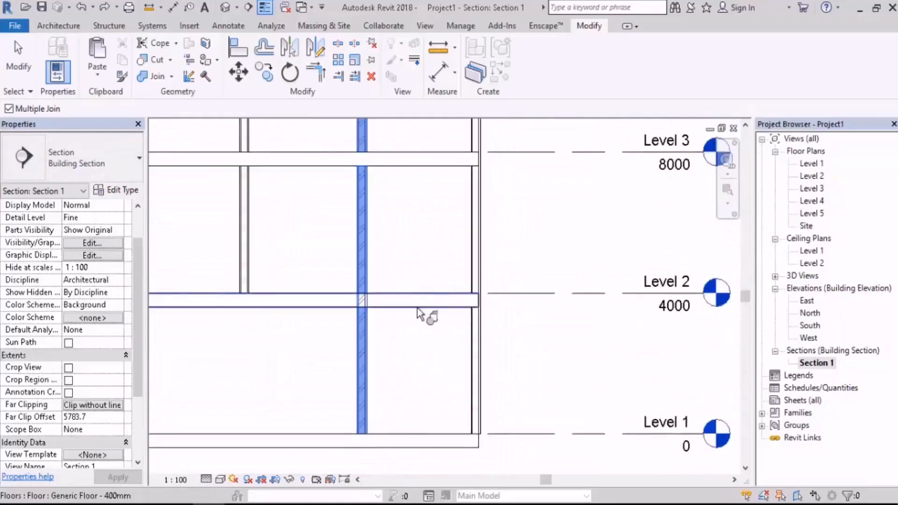
scroll(413, 309, "up", 1)
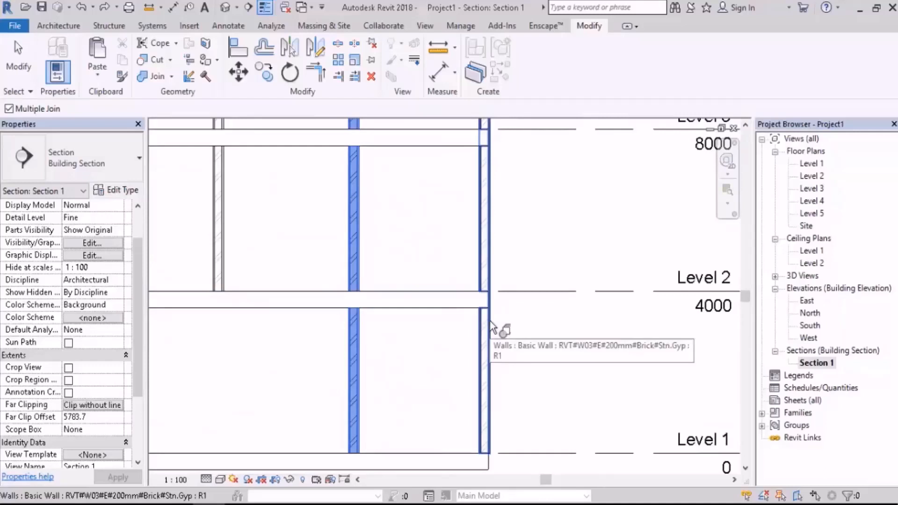
scroll(492, 328, "down", 5)
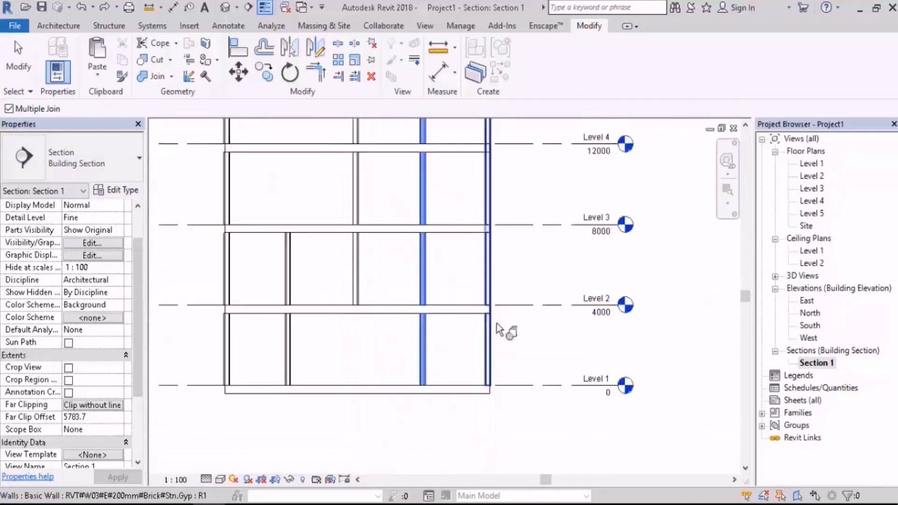
key("Escape")
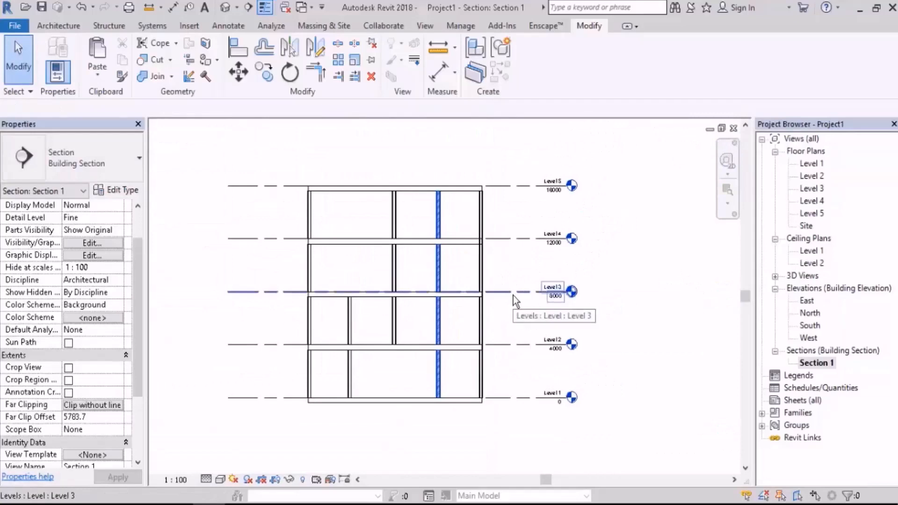
Step: In the 3D view, delete the Level 5 top floor and the Level 4 floor beneath it
left_click(225, 7)
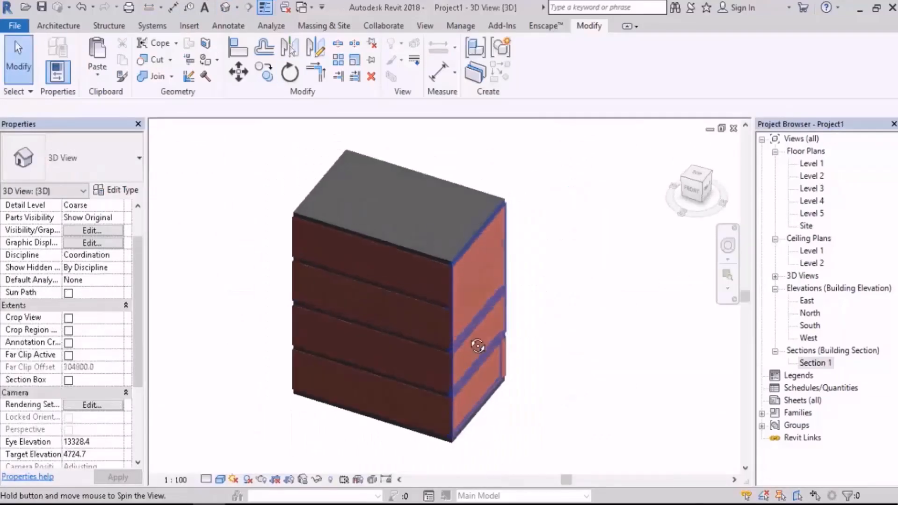
left_click(422, 214)
key("Delete")
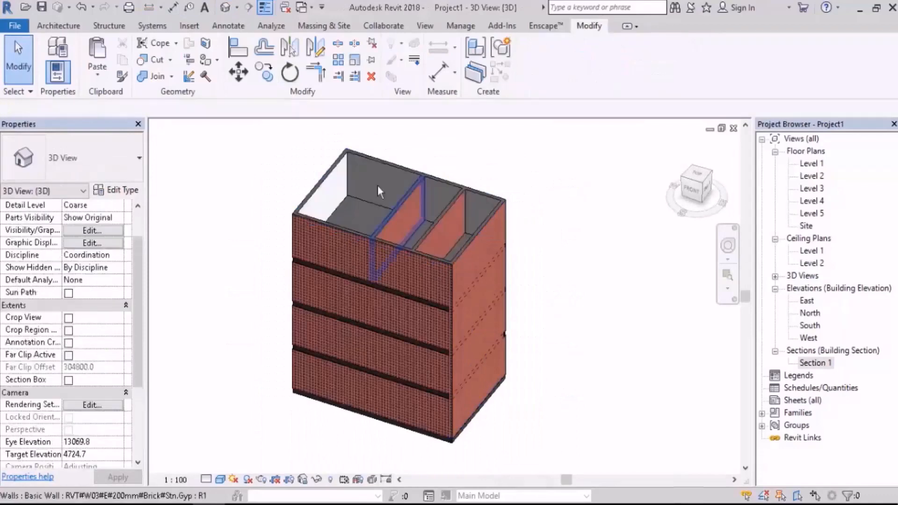
scroll(377, 185, "up", 4)
left_click(361, 231)
key("Delete")
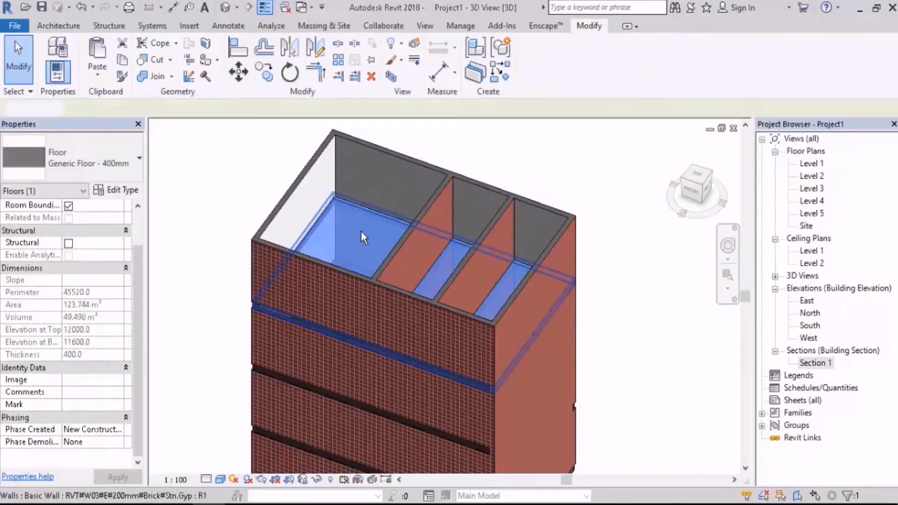
Step: Select the Level 3 floor inside the building and paste it aligned to Level 4 and Level 5
middle_click_drag(368, 240, 423, 325, "shift")
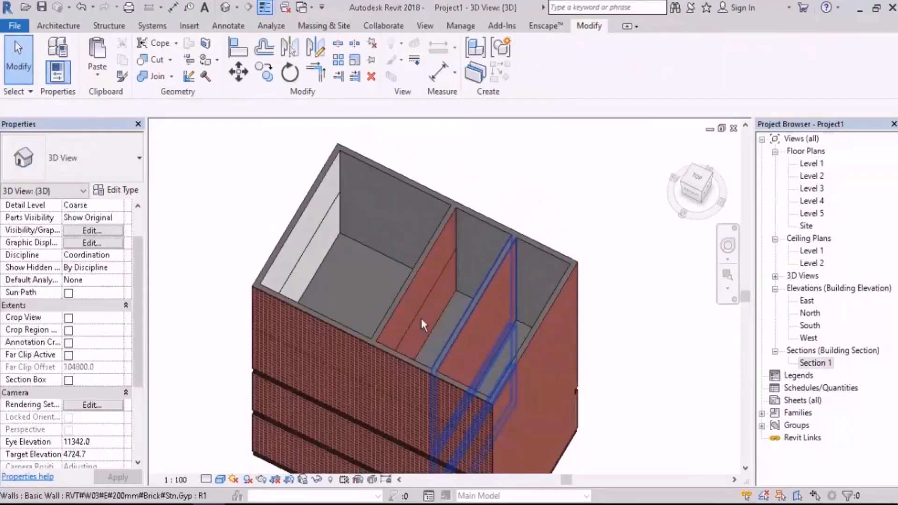
left_click(348, 282)
middle_click_drag(477, 326, 475, 319, "shift")
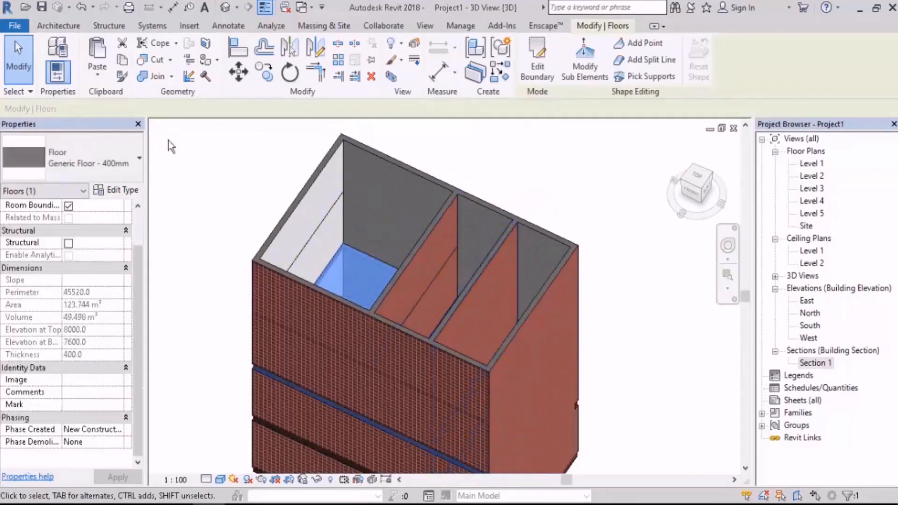
left_click(101, 82)
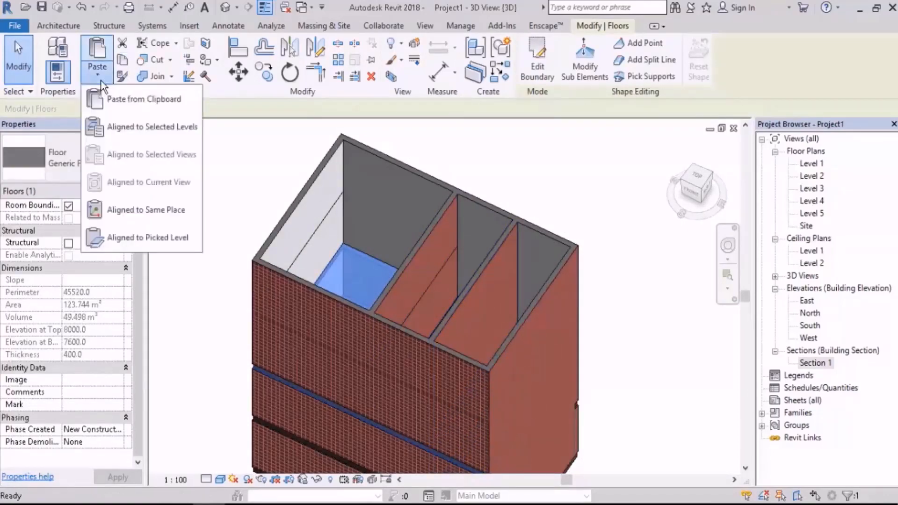
left_click(168, 127)
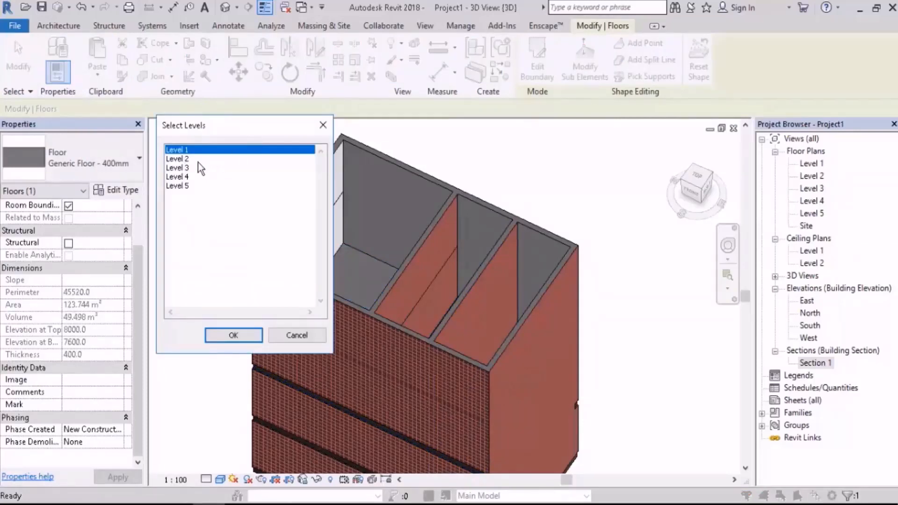
left_click_drag(195, 181, 194, 197)
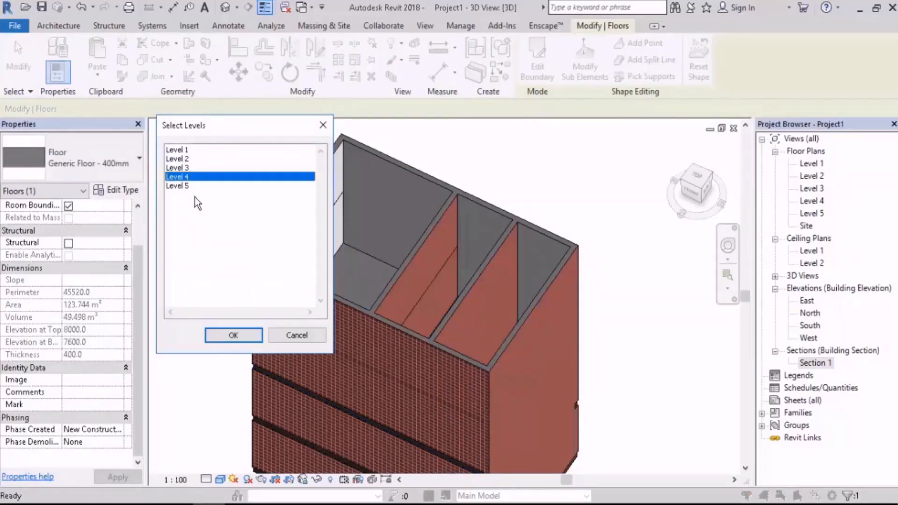
left_click(241, 338)
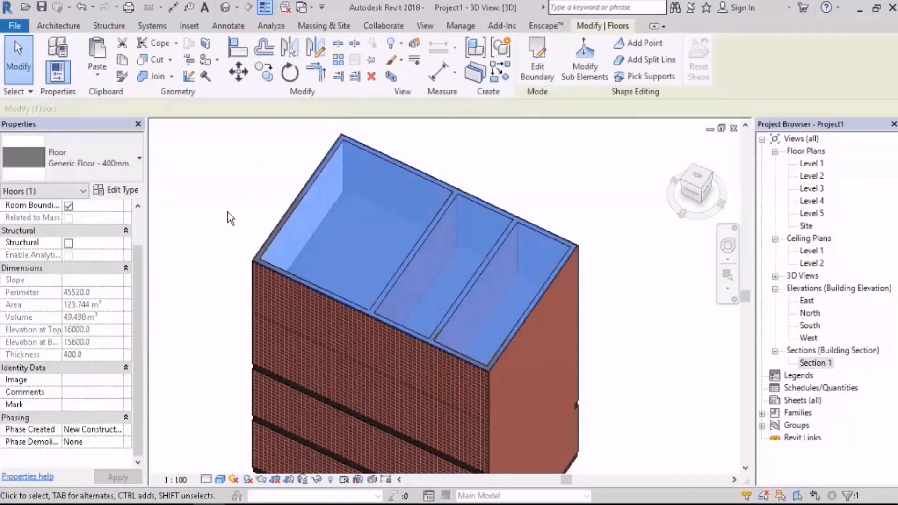
left_click(216, 188)
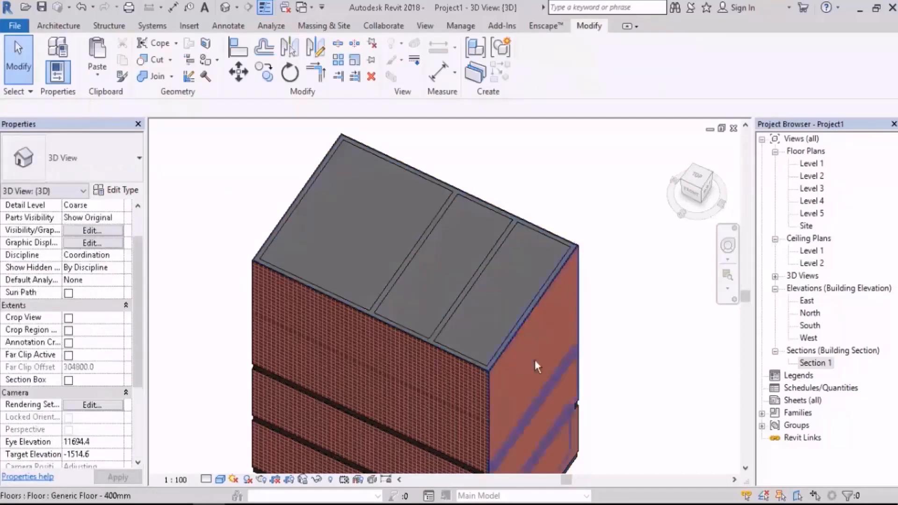
Step: Open the Level 4 floor plan and change its visual style
middle_click_drag(534, 361, 548, 291, "shift")
double_click(808, 201)
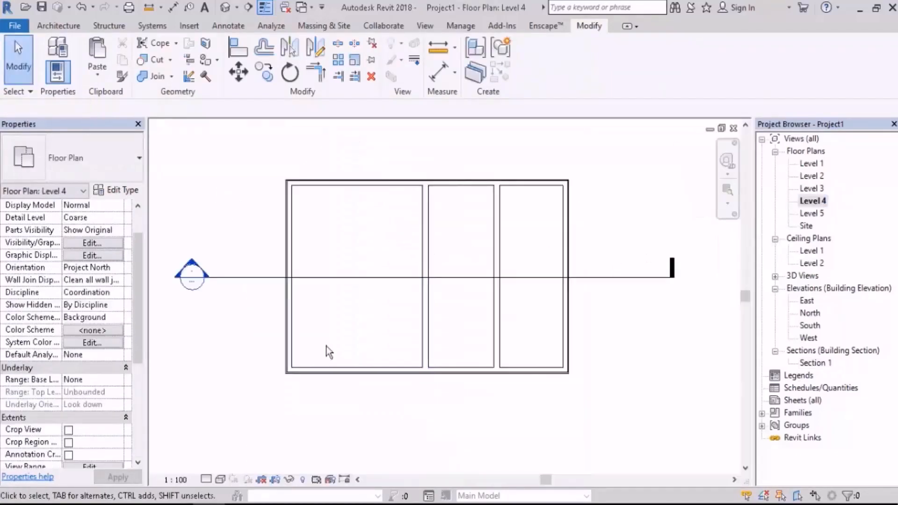
left_click(220, 480)
left_click(240, 410)
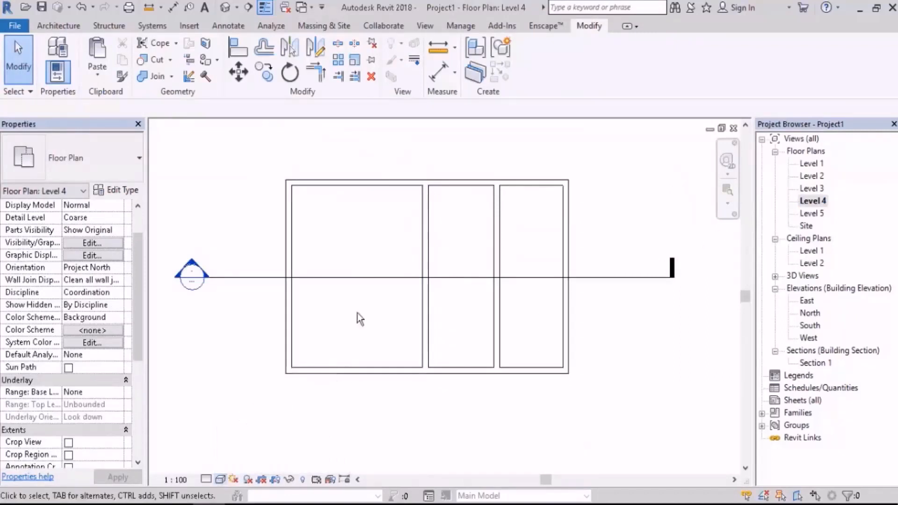
Step: Edit the Level 4 floor's boundary and finish it unchanged, accepting to join the geometry and cut the overlapping volume from the walls
left_click(373, 230)
left_click(533, 64)
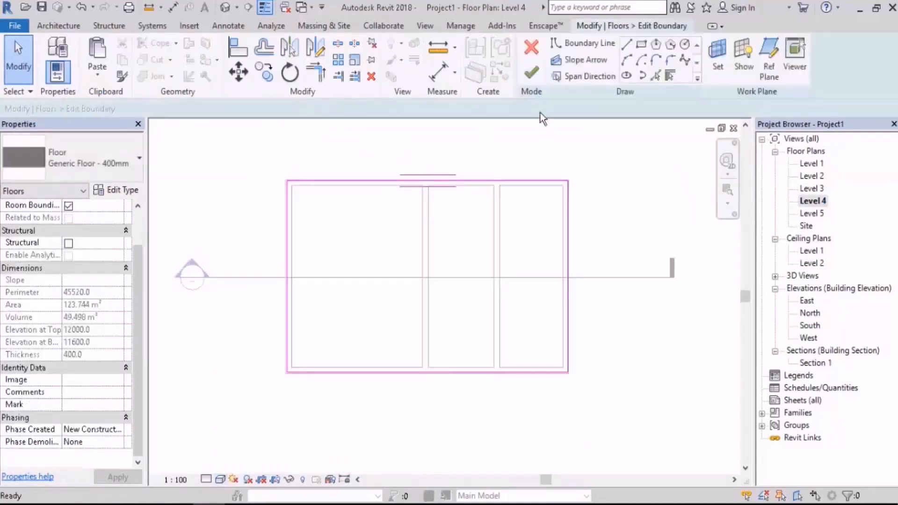
left_click(531, 72)
left_click(484, 269)
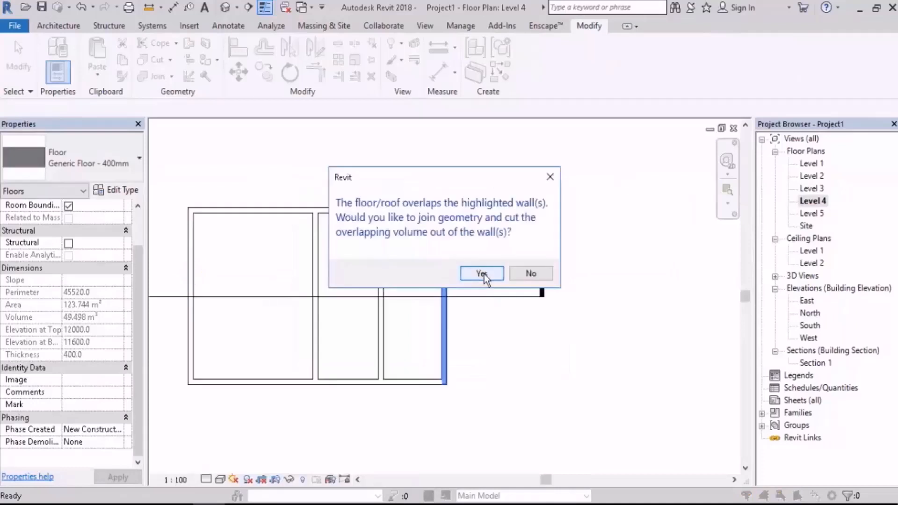
left_click(482, 273)
left_click(680, 321)
Step: In the Level 5 plan, edit the floor's boundary and finish it unchanged, accepting the wall prompt, and return to the 3D view
double_click(811, 213)
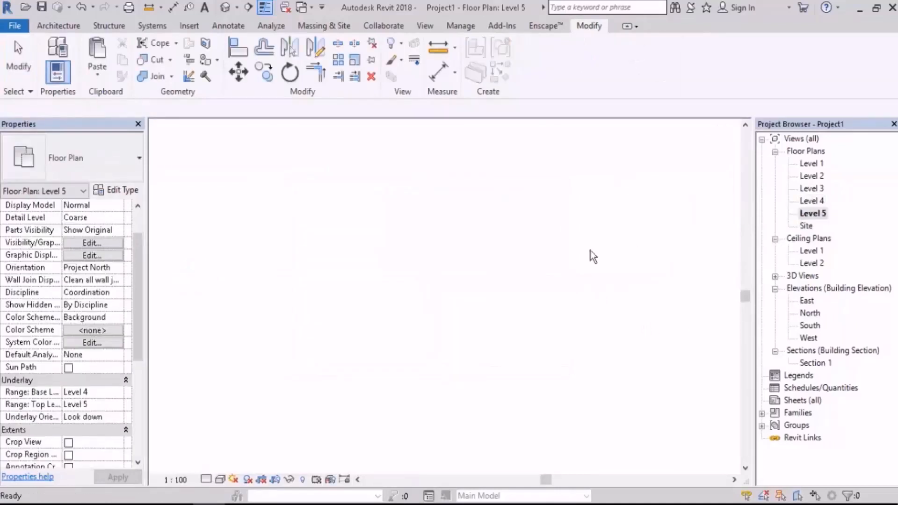
left_click(332, 250)
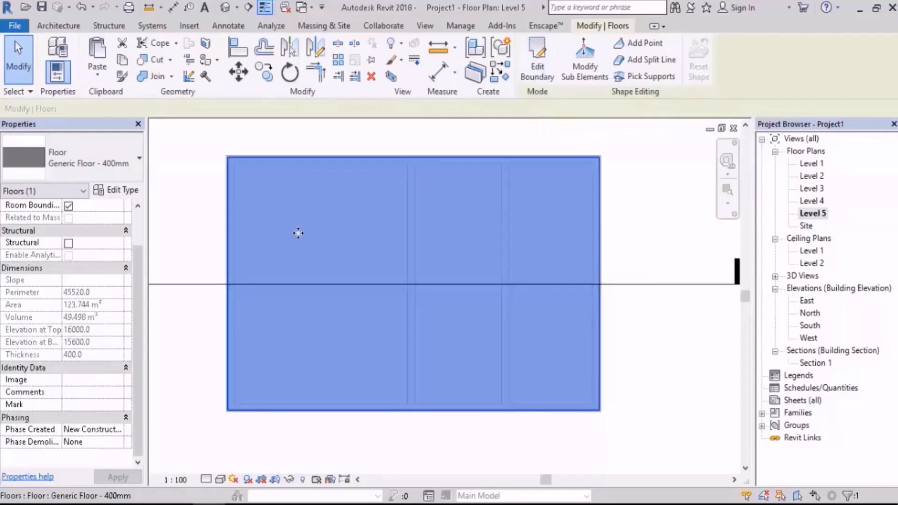
double_click(369, 246)
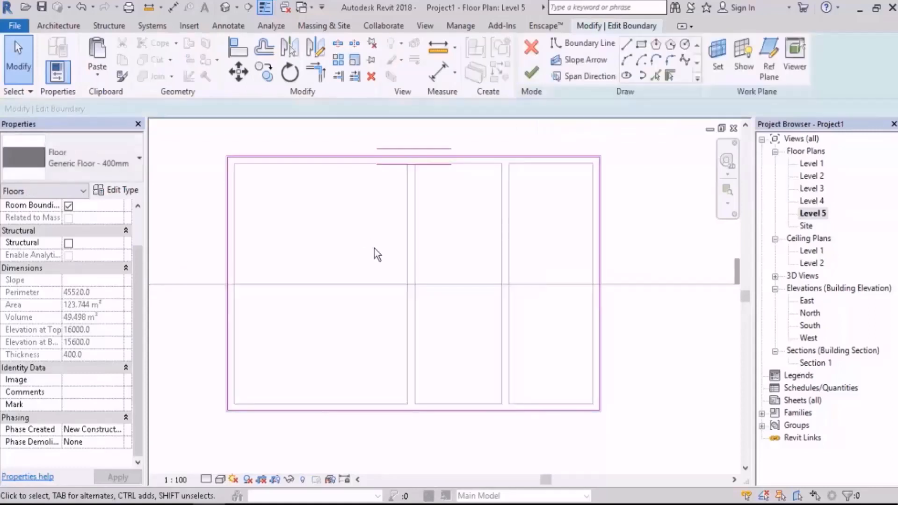
left_click(531, 75)
scroll(512, 323, "down", 2)
left_click(482, 266)
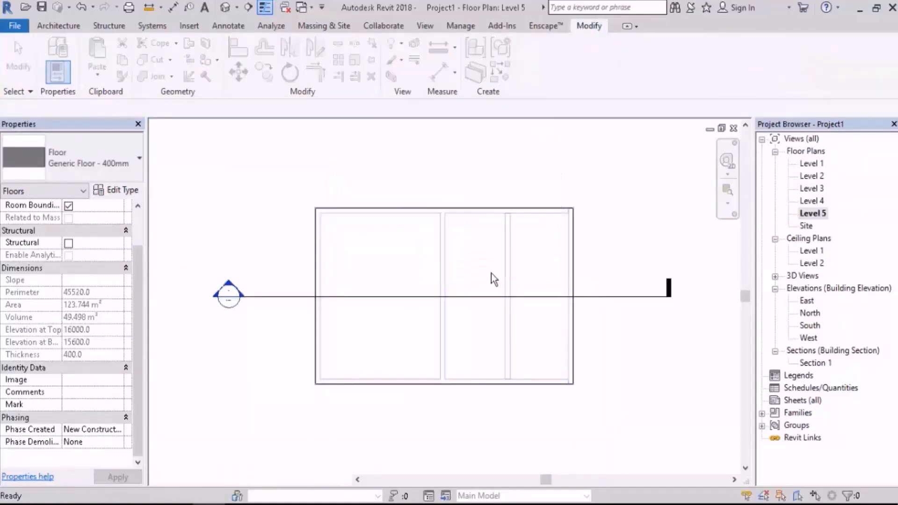
scroll(500, 269, "up", 2)
left_click(633, 155)
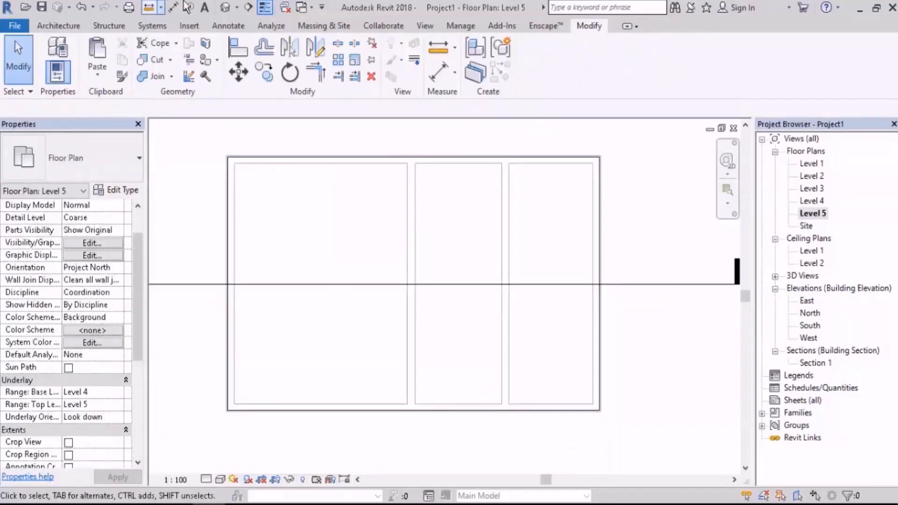
left_click(225, 7)
scroll(431, 331, "down", 2)
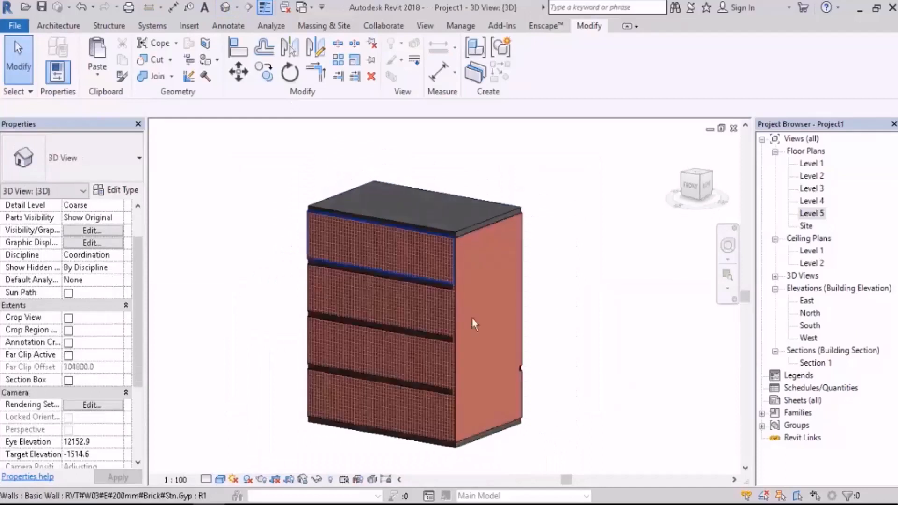
scroll(513, 307, "down", 1)
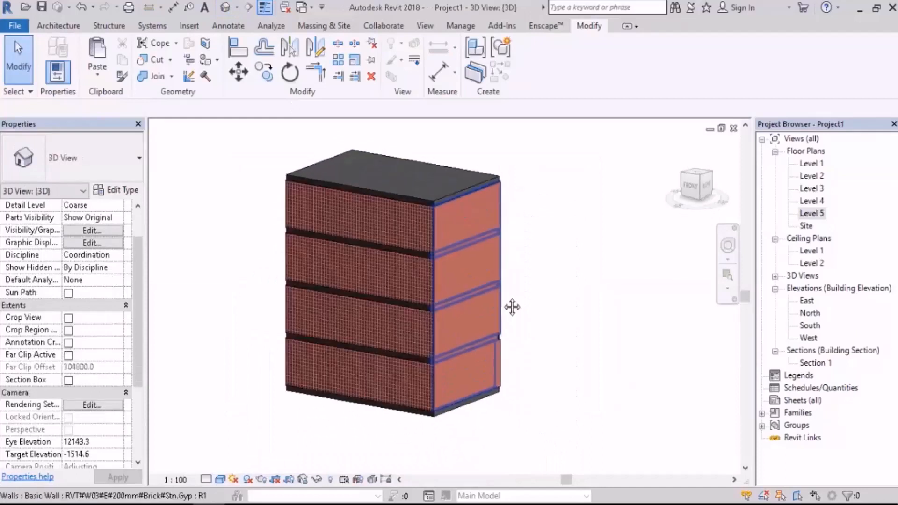